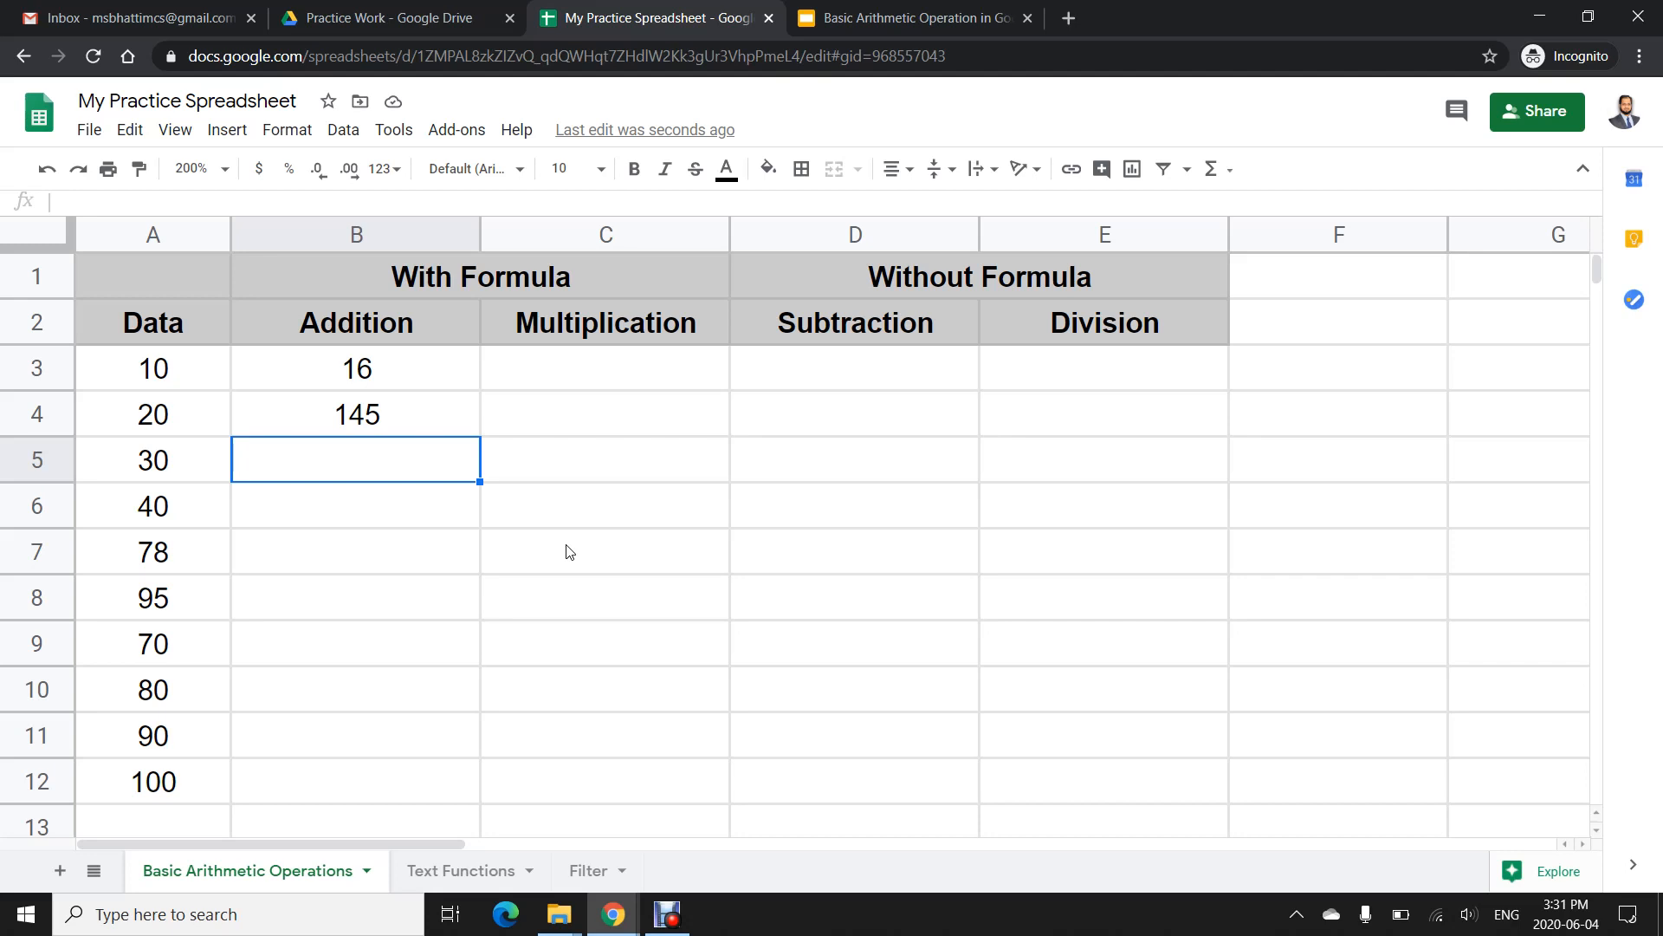
- In B5, enter a formula adding cells A5, A8 and A12
type("=")
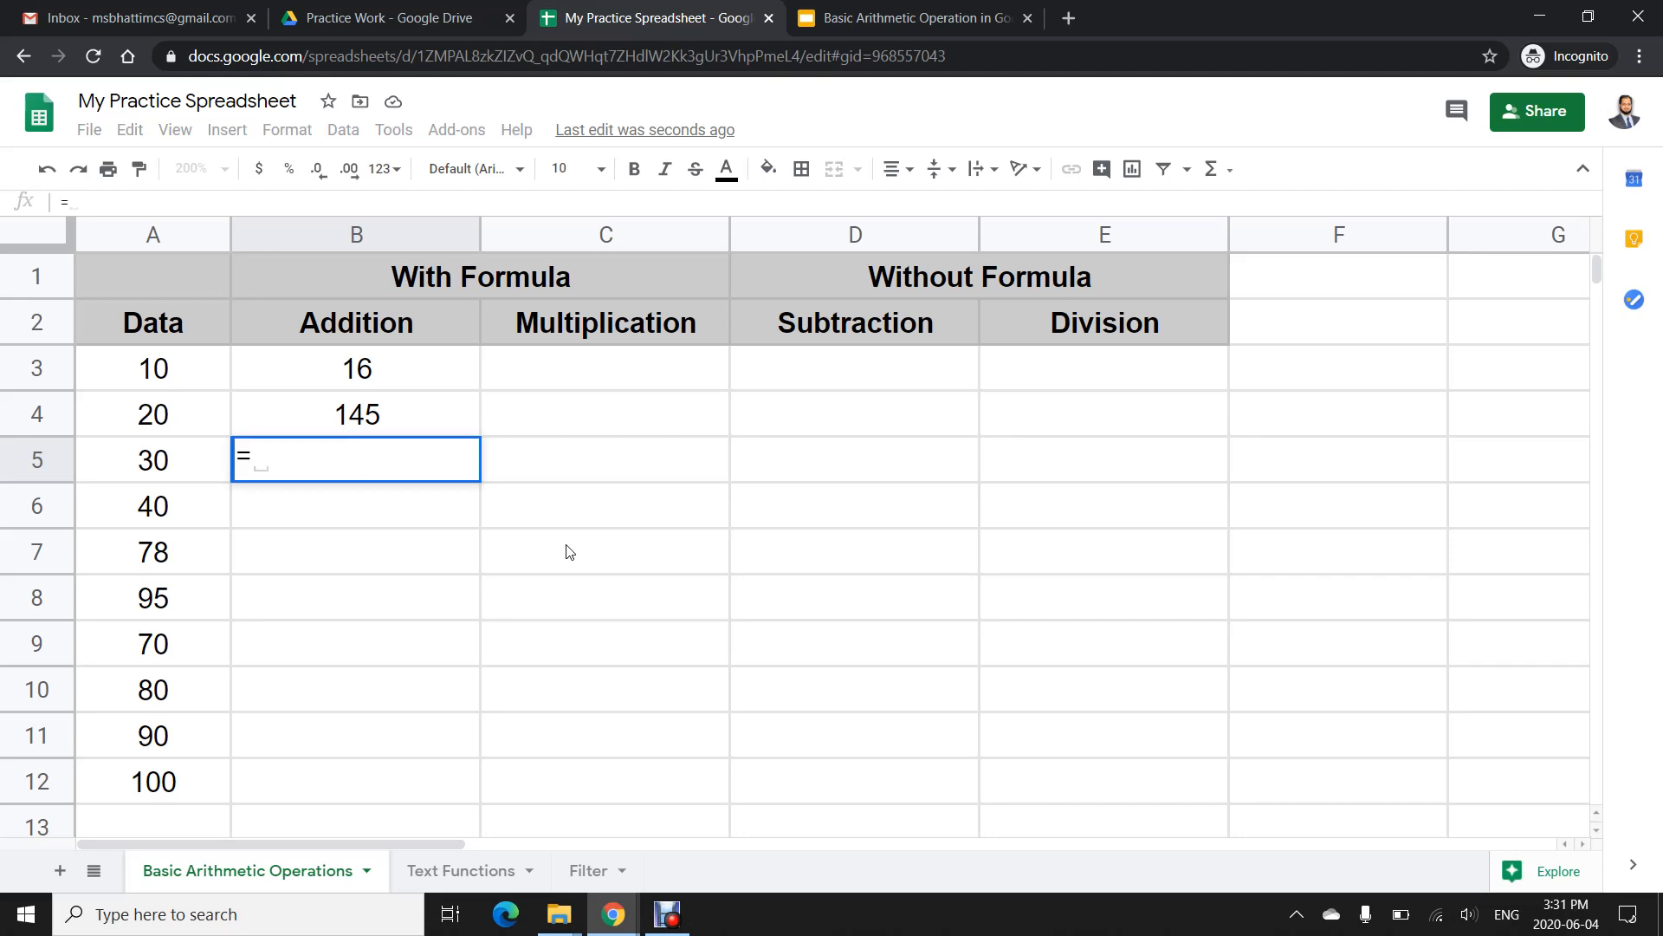
left_click(149, 455)
type("+")
left_click(171, 619)
type("+")
left_click(169, 779)
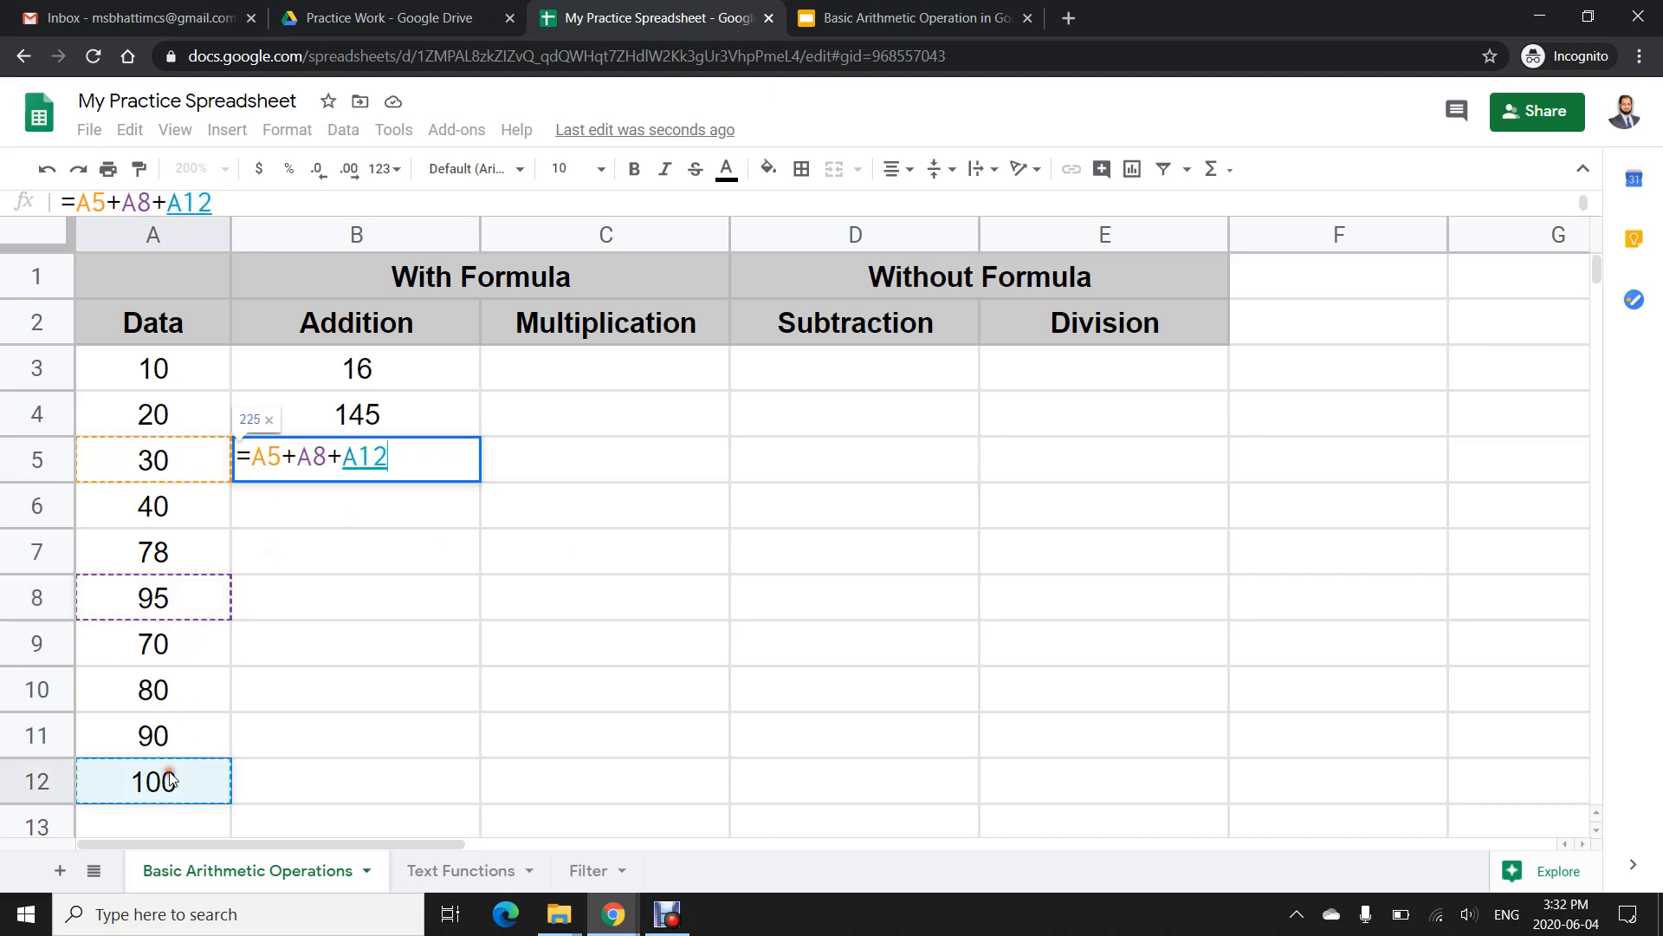
key("Return")
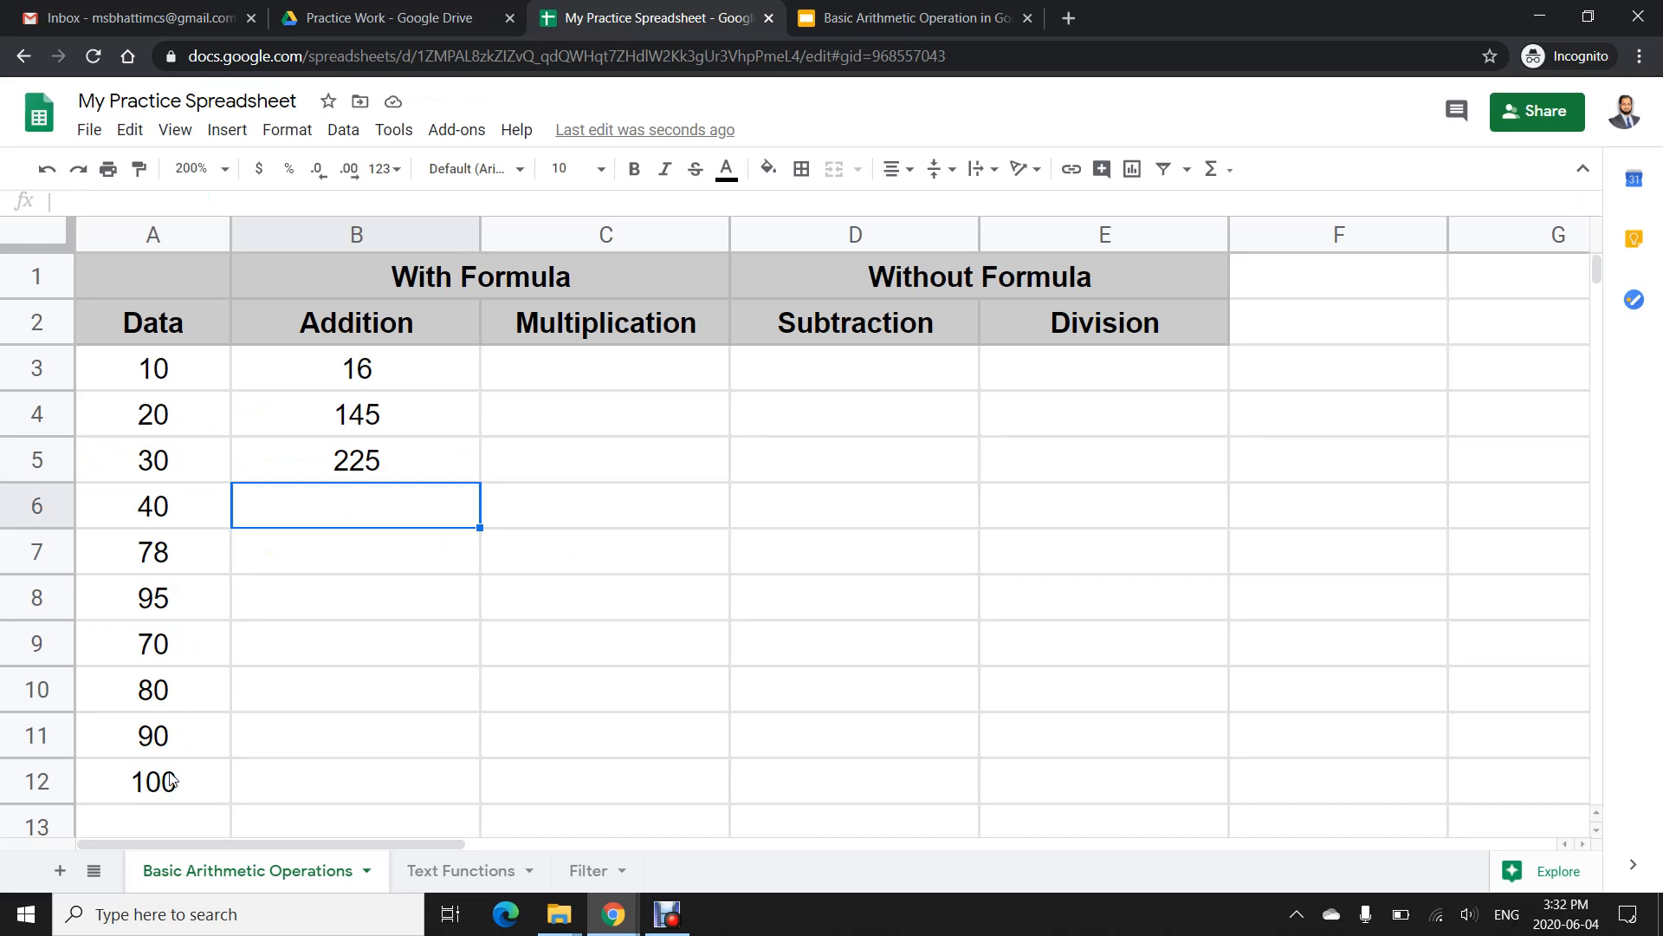
- In B6, enter =SUM(A3:A12) to total the whole Data column
type("=SUM")
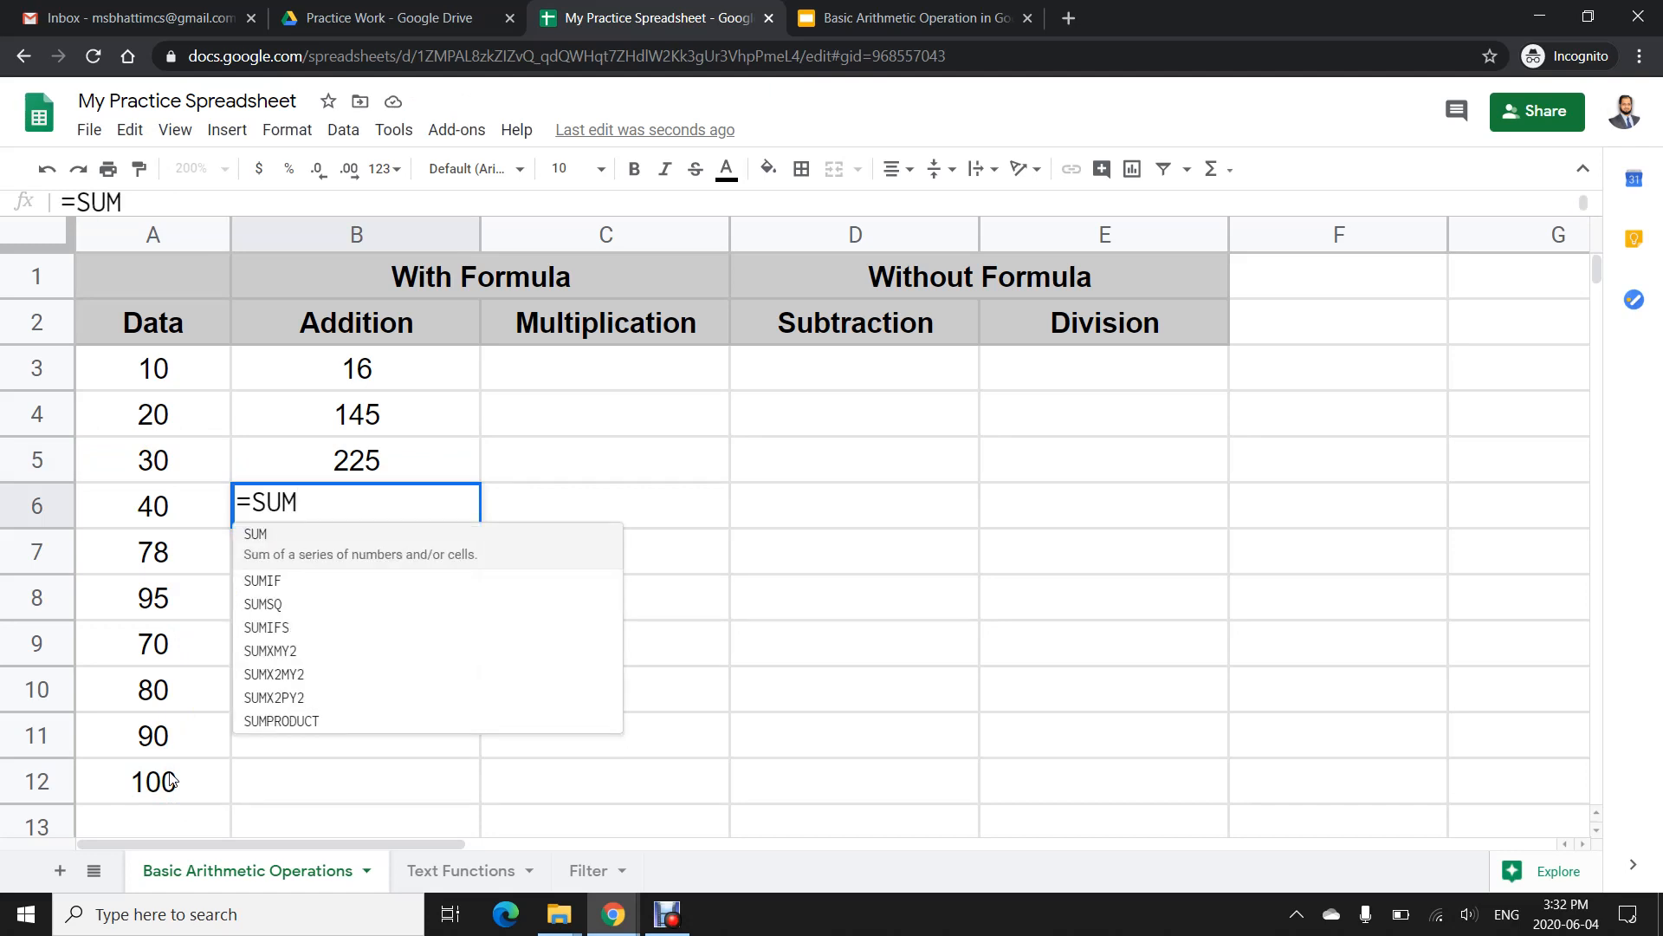
type("(")
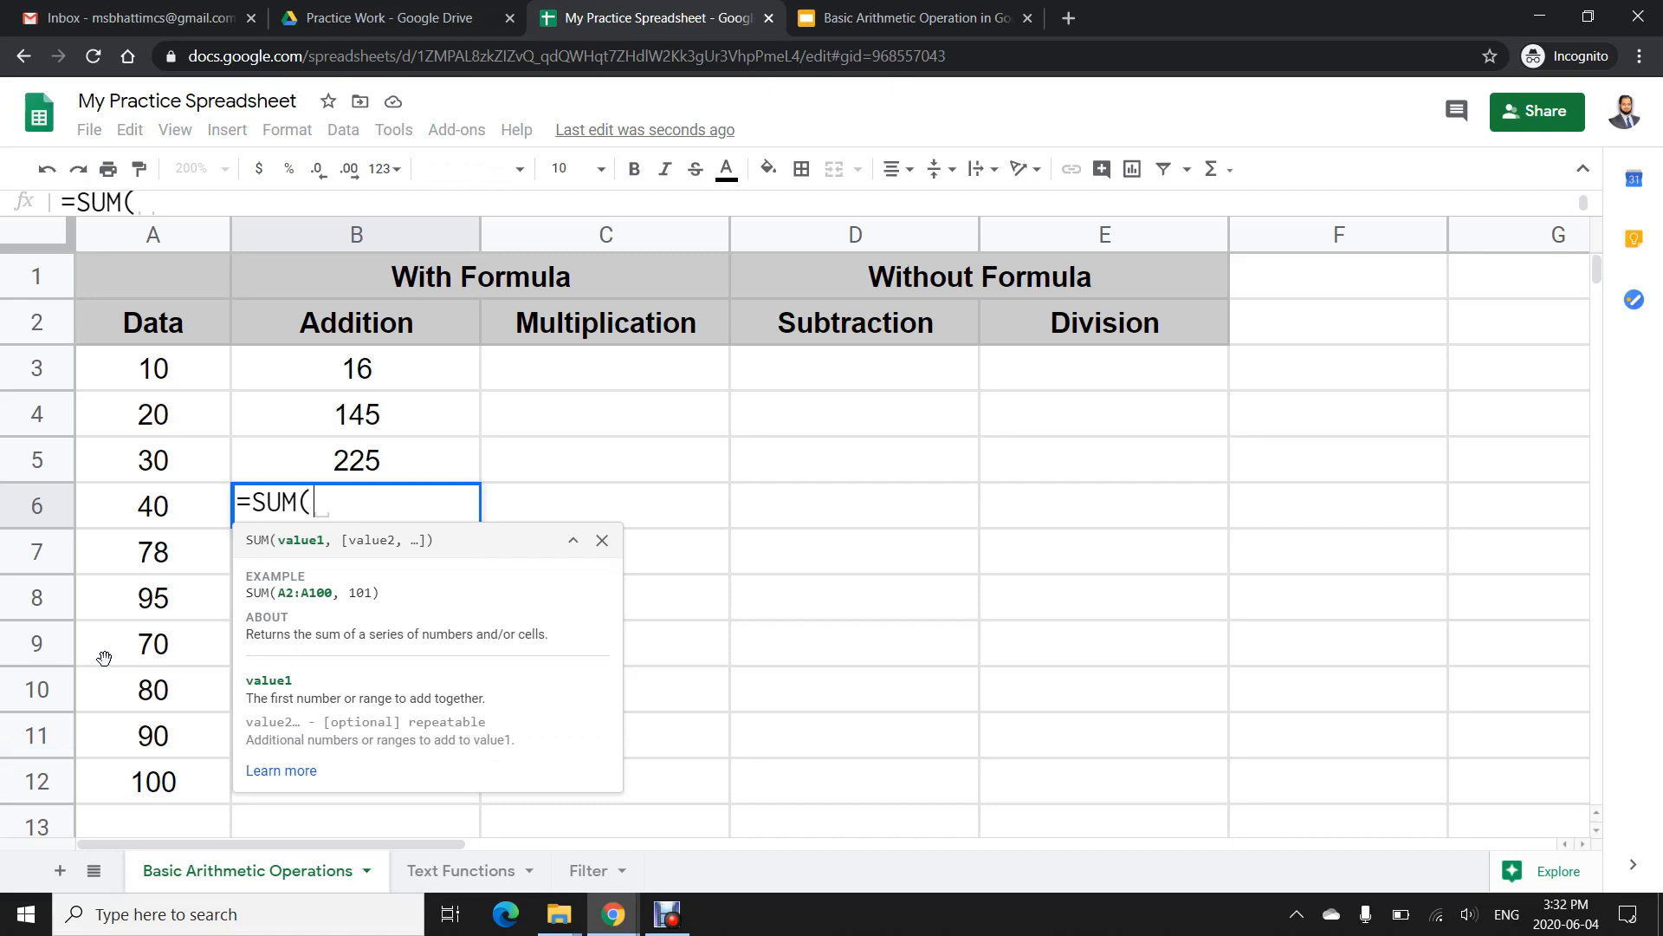
left_click_drag(152, 368, 118, 788)
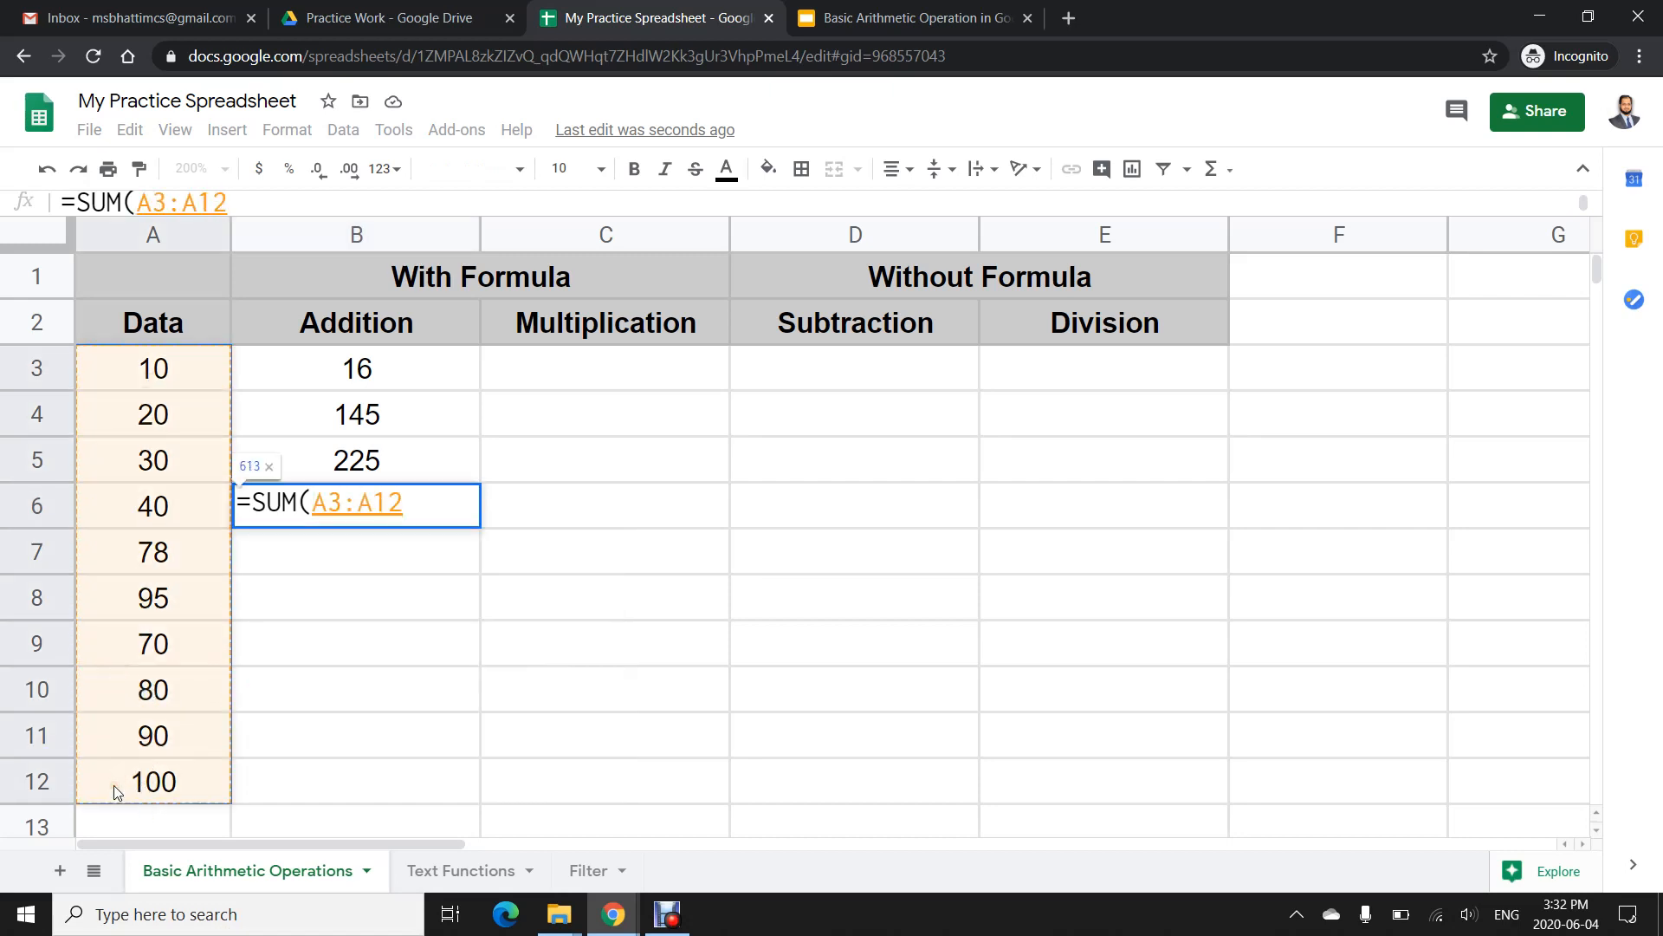
type(")")
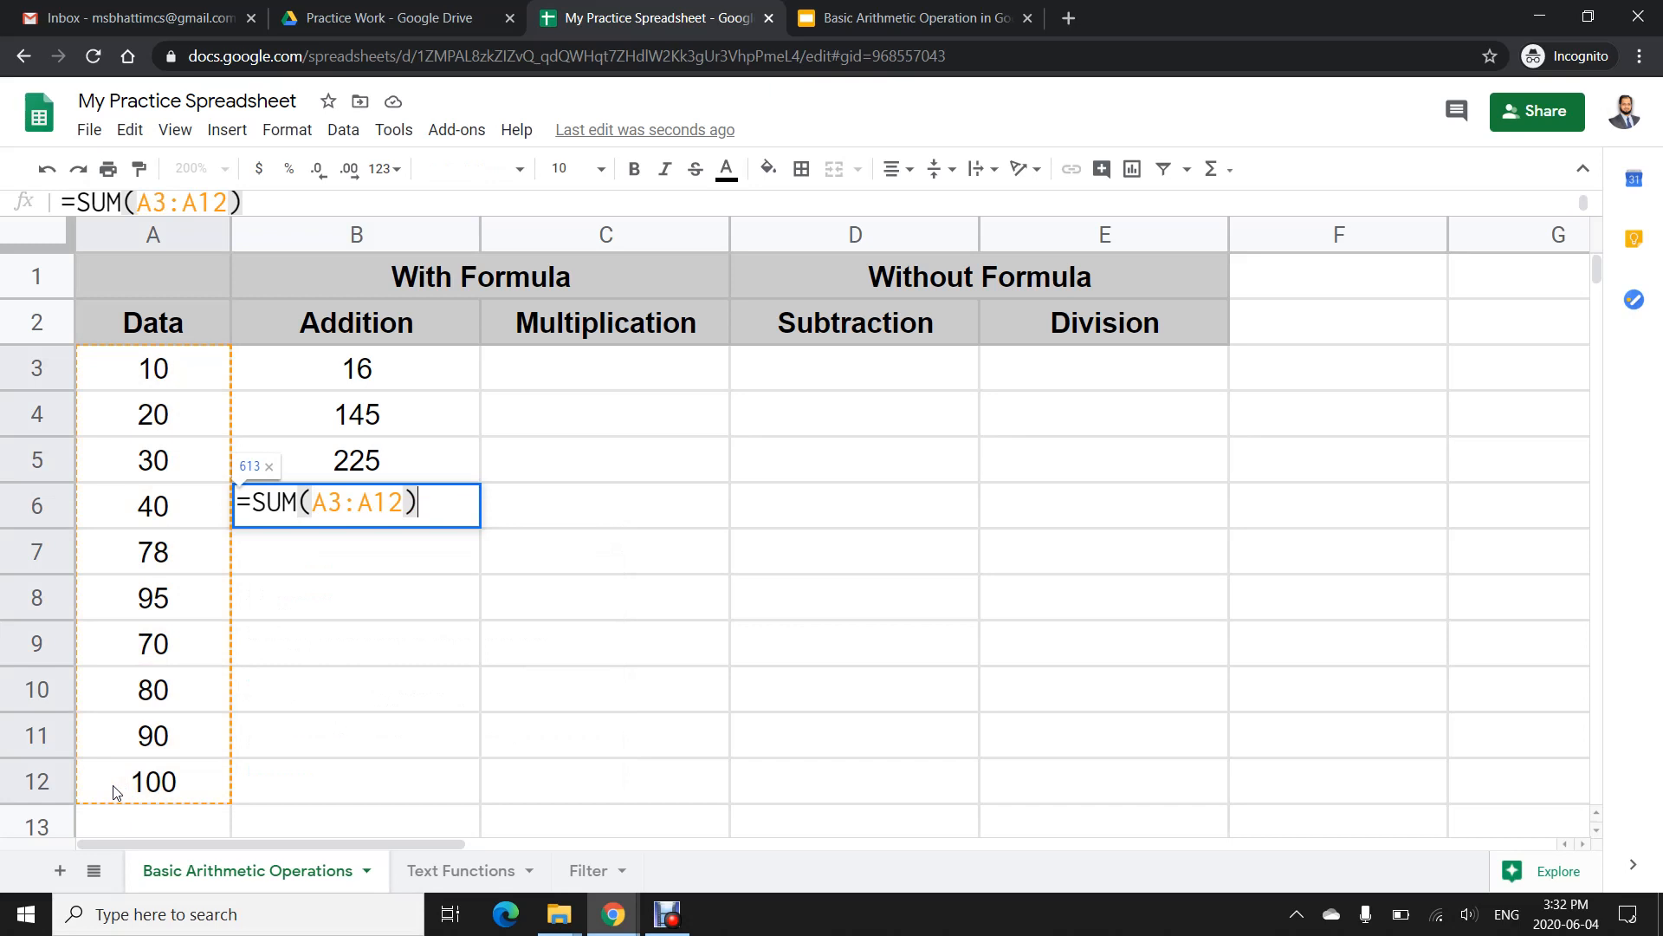
key("Return")
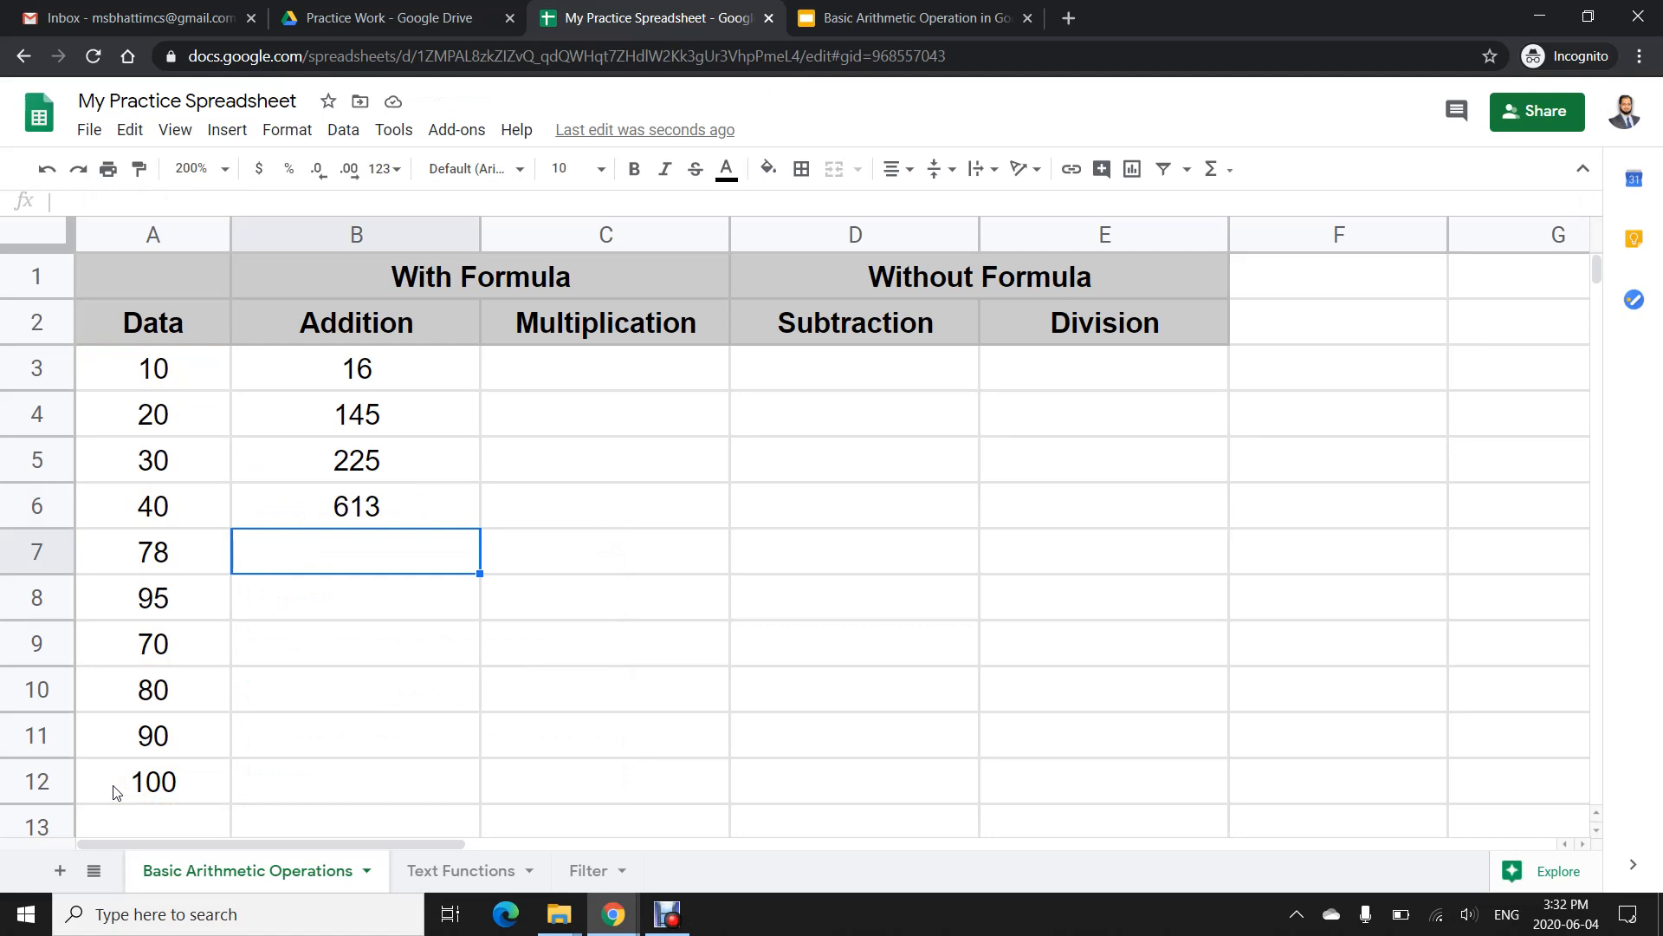
- In C3, enter the formula =25*2
left_click(565, 377)
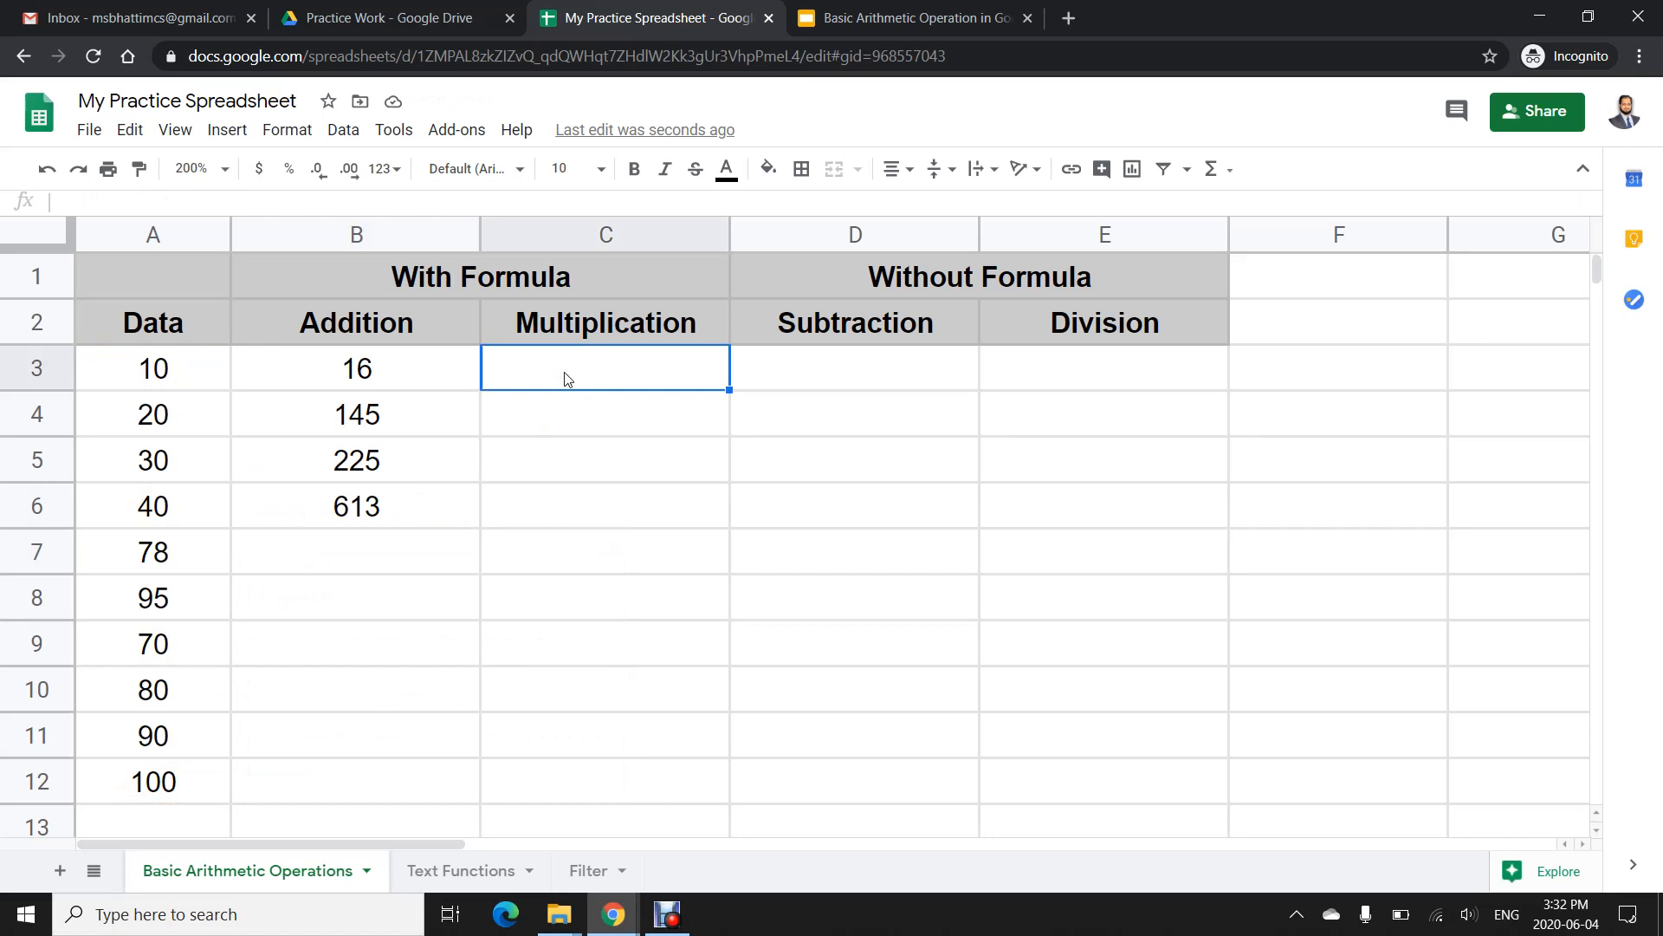
type("=2")
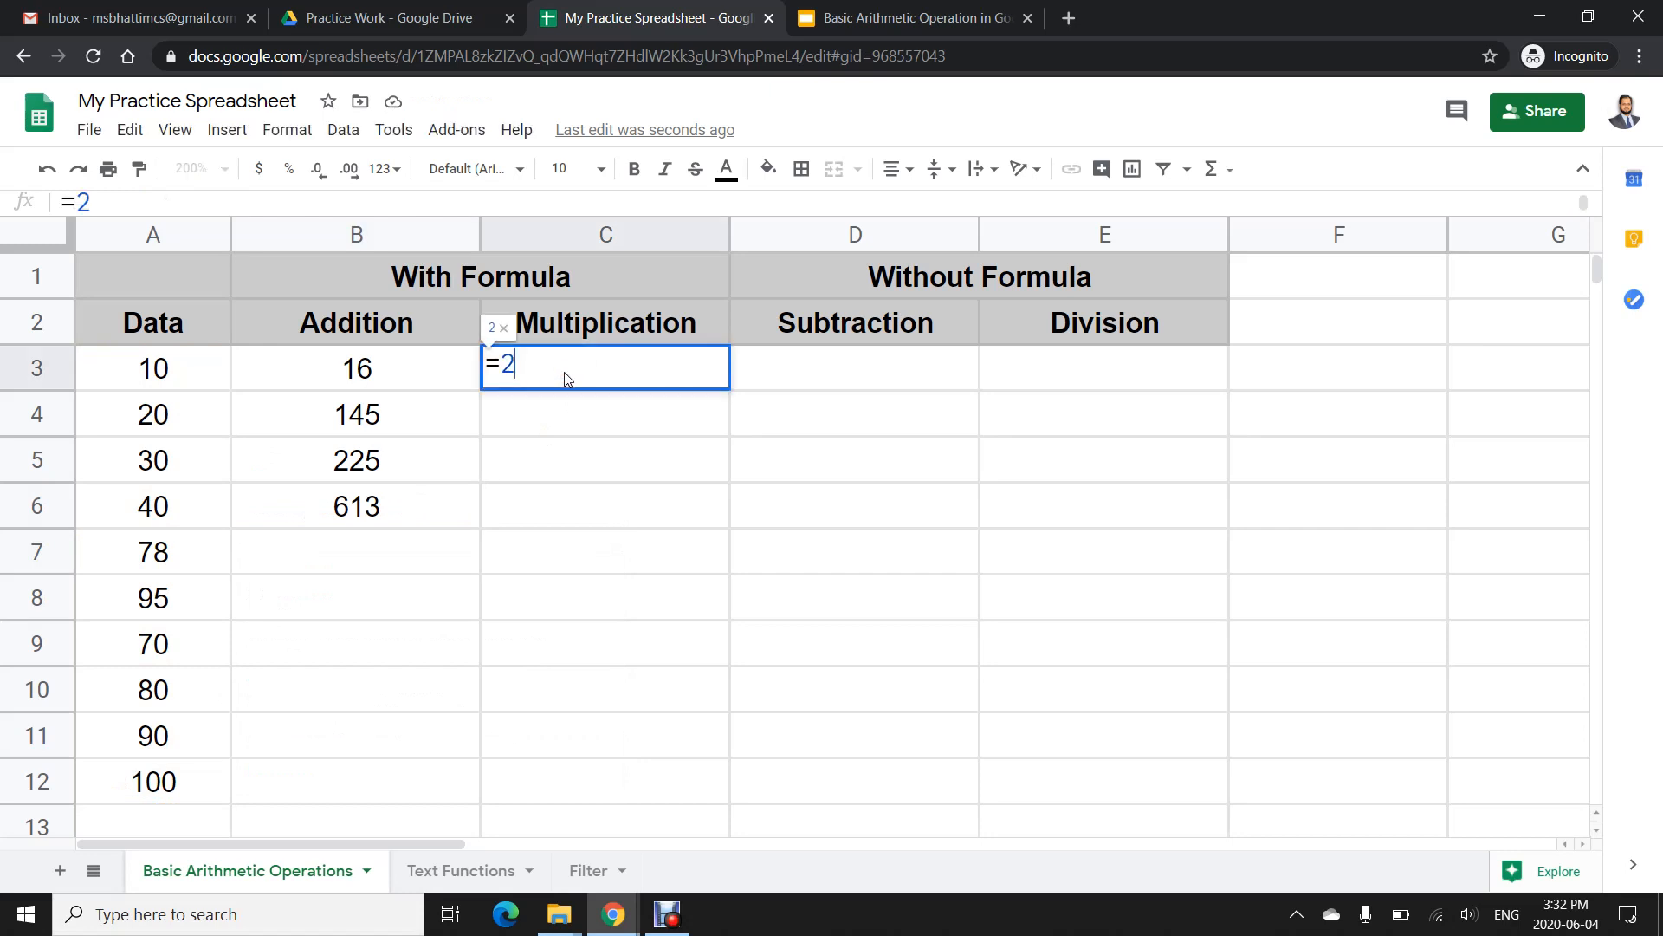
type("5*2")
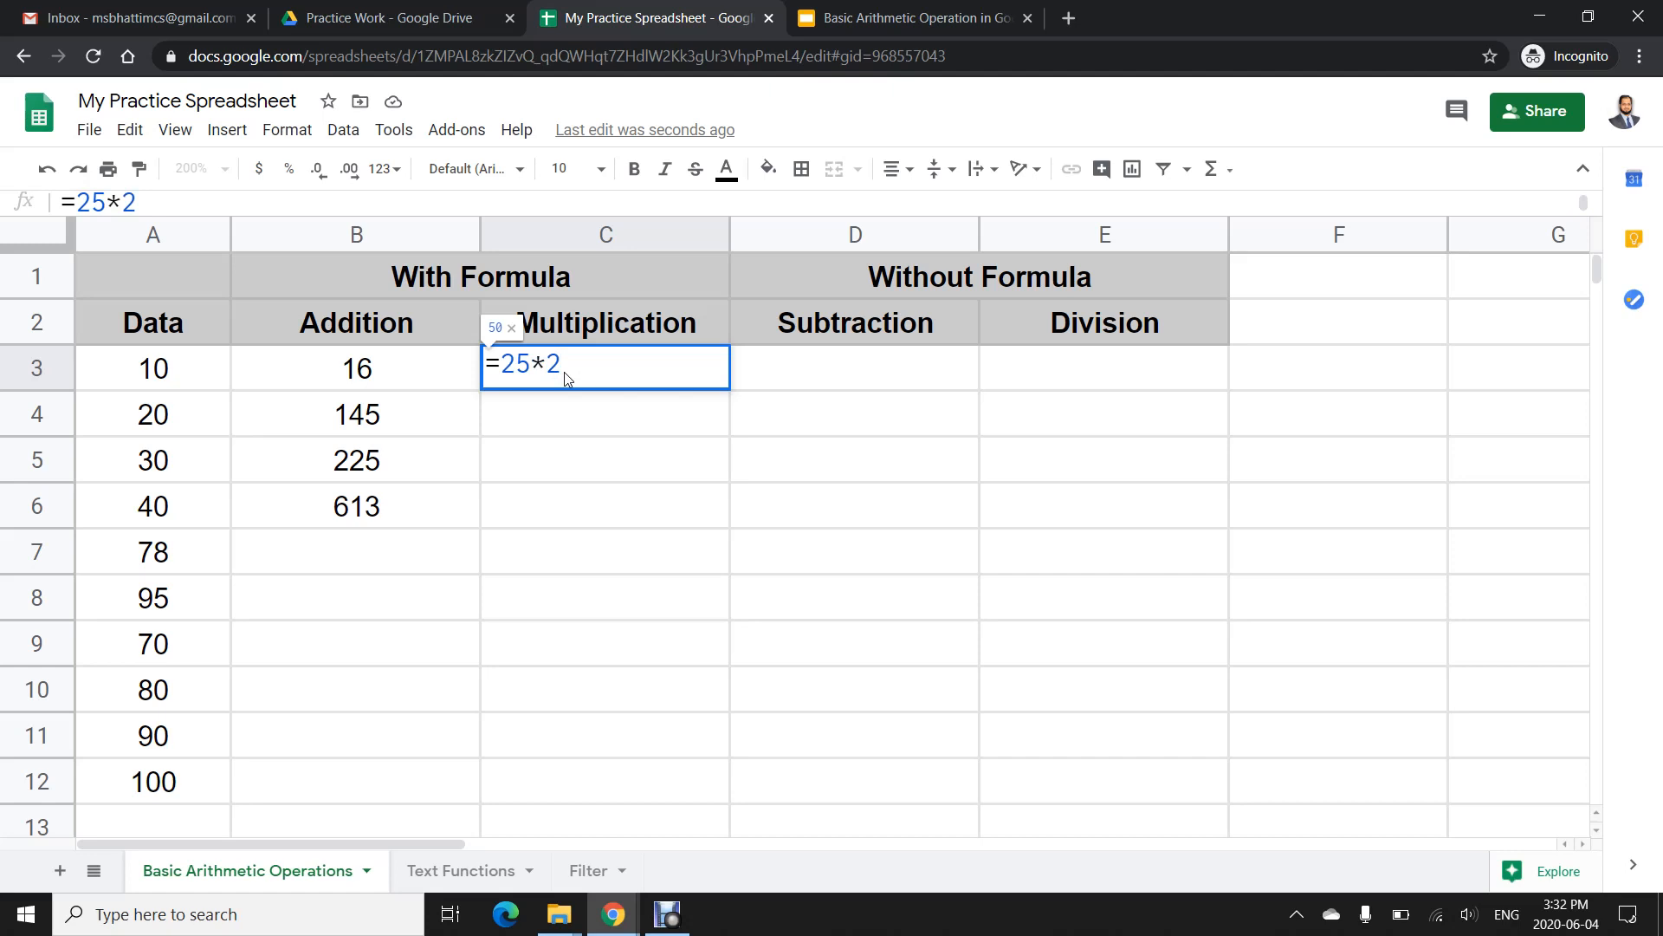
key("Return")
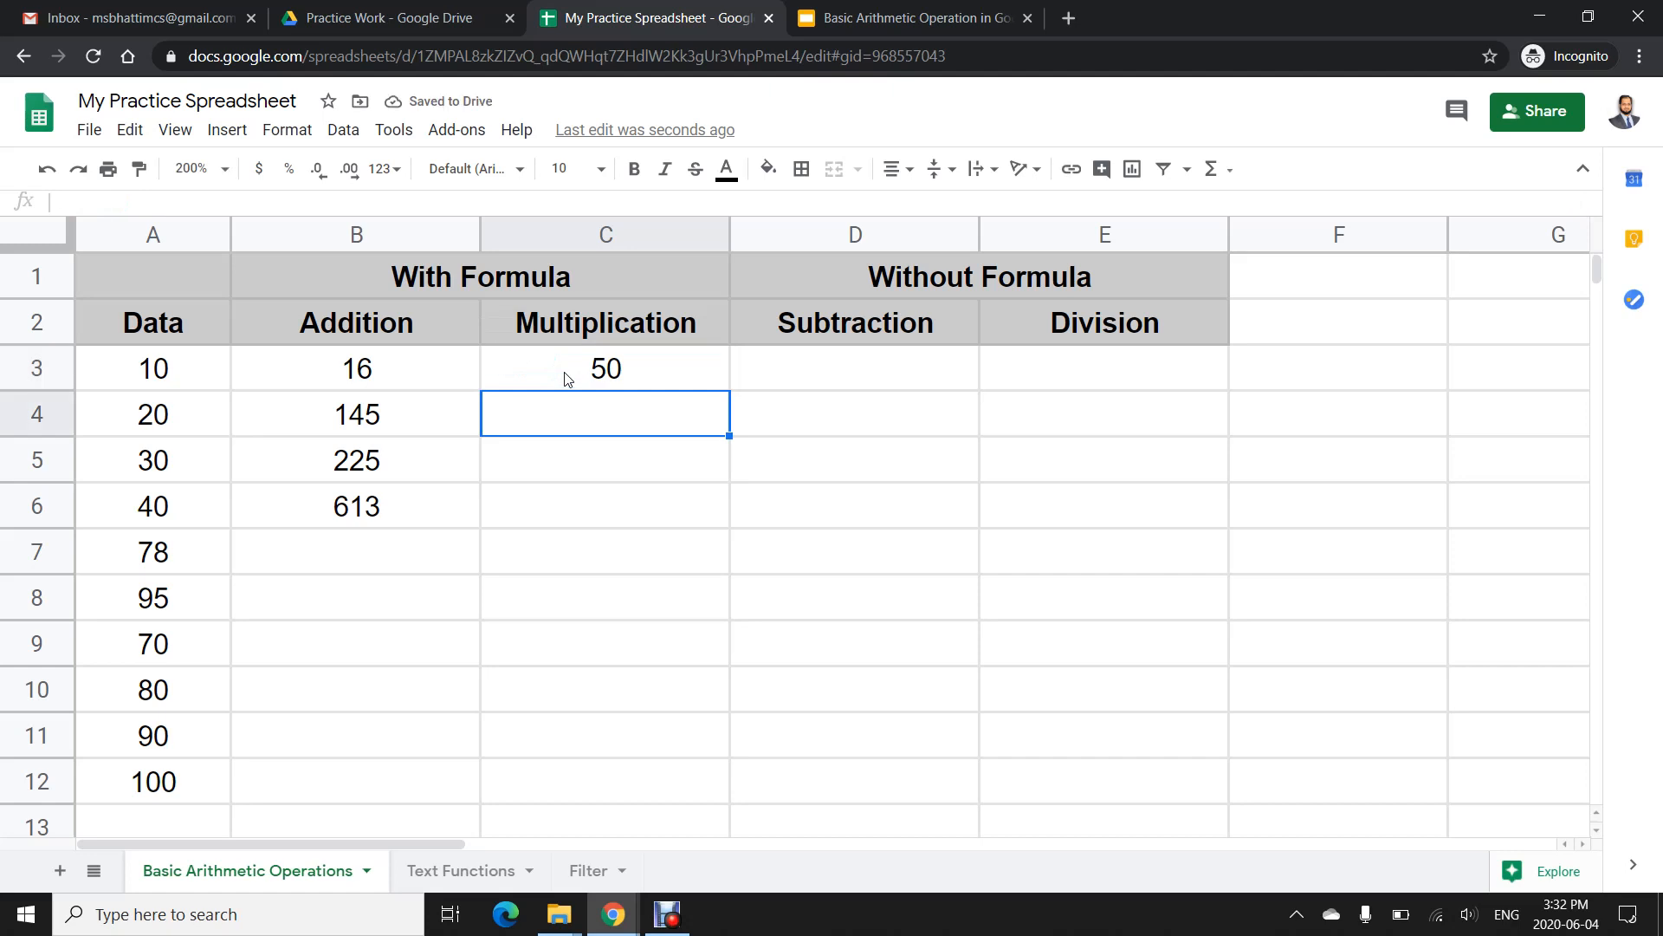
- In C4, enter the formula =45*6*8
type("=")
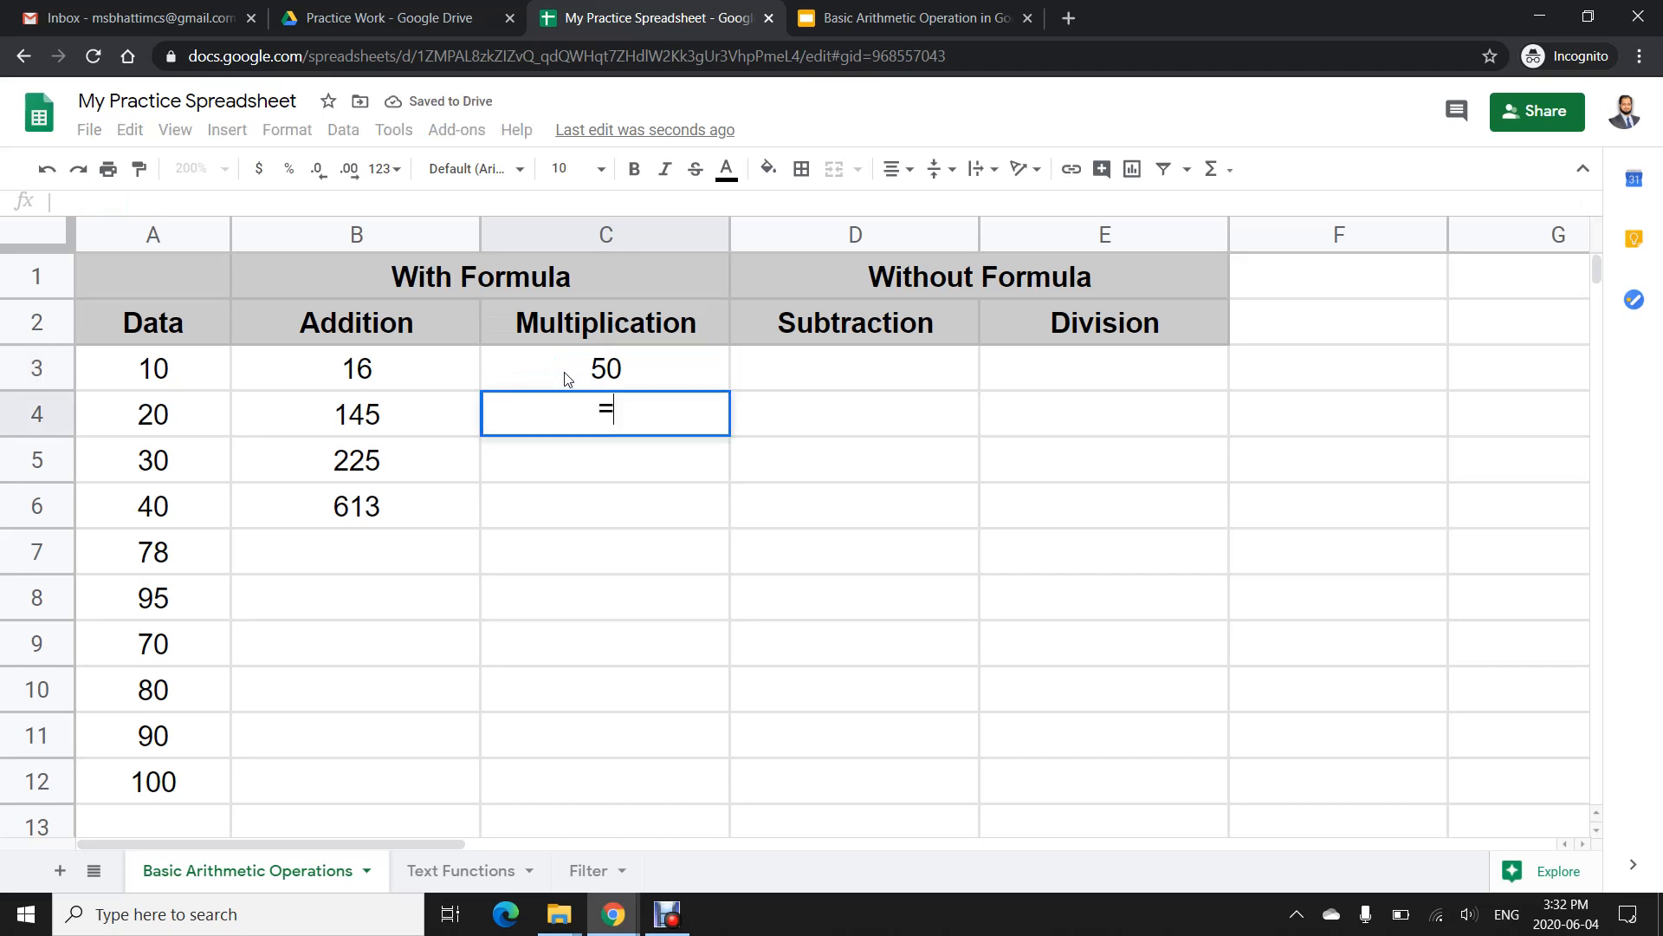
type("45+6+8")
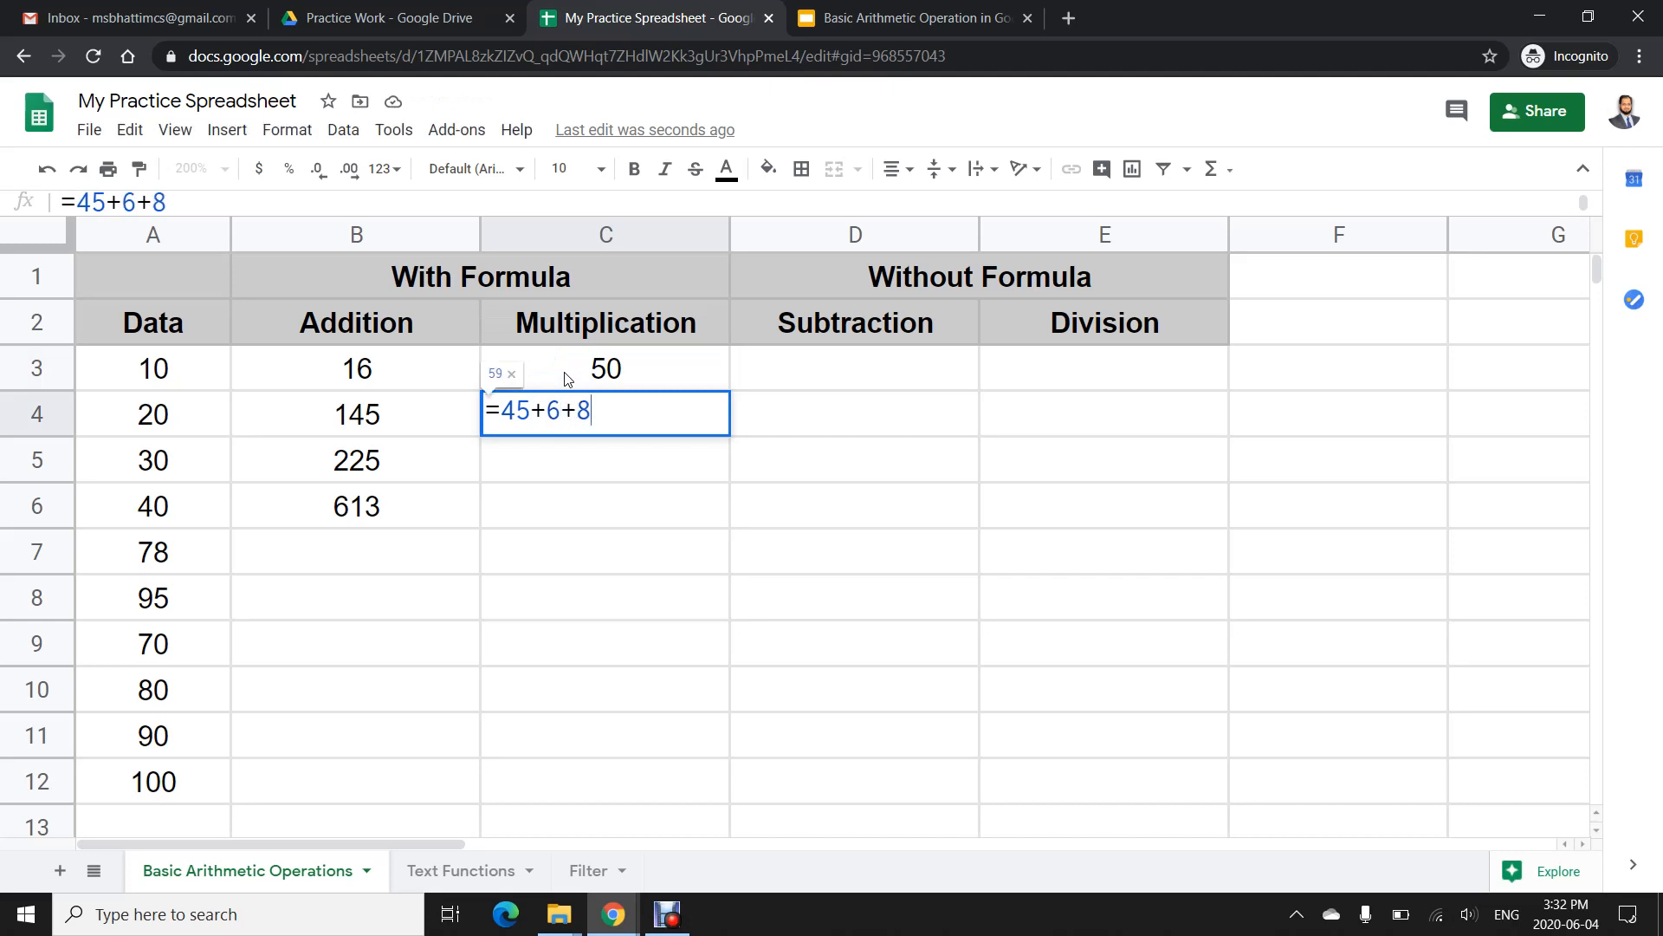
key("BackSpace")
key("BackSpace")
key("BackSpace")
key("BackSpace")
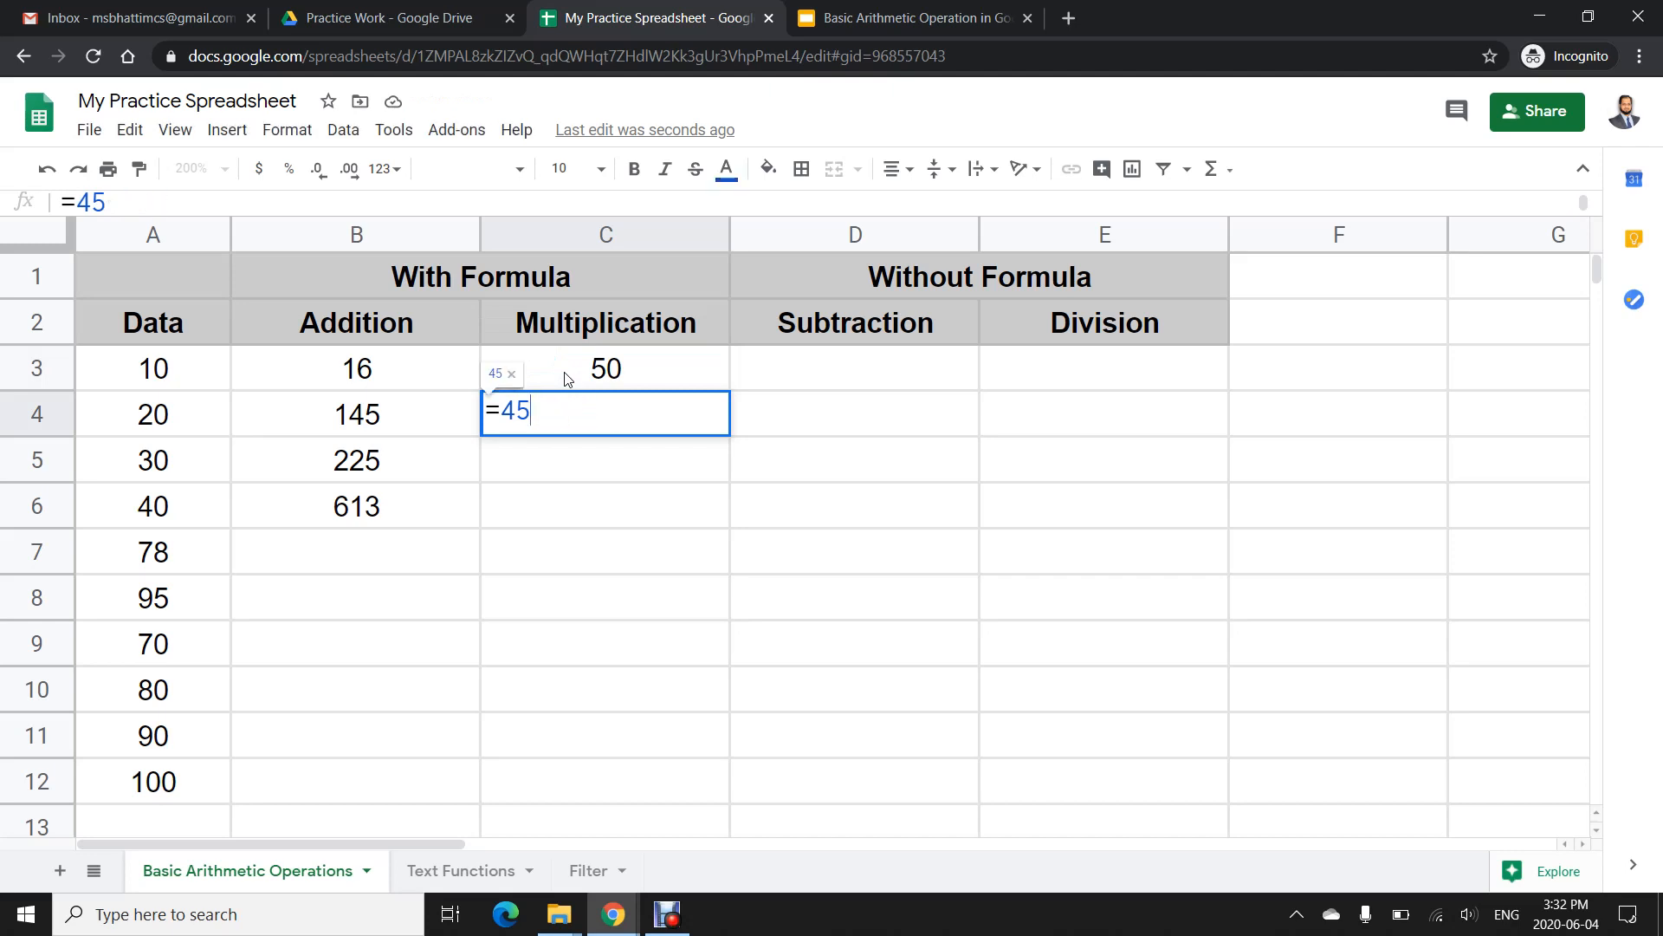
type("*6*8")
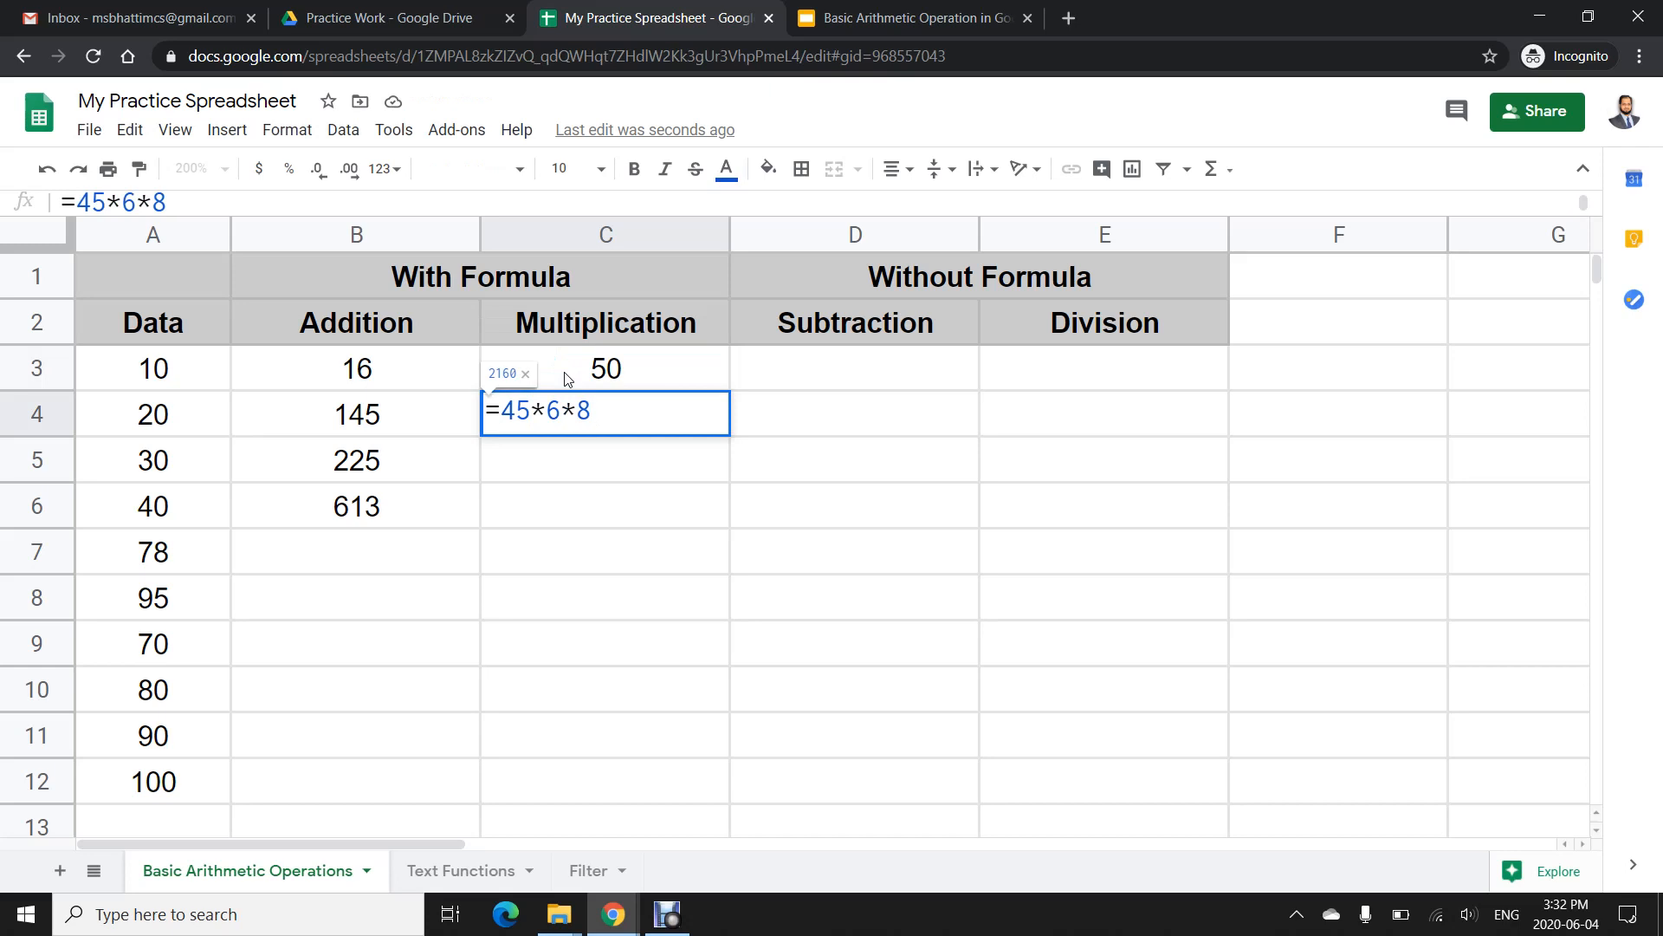
key("Return")
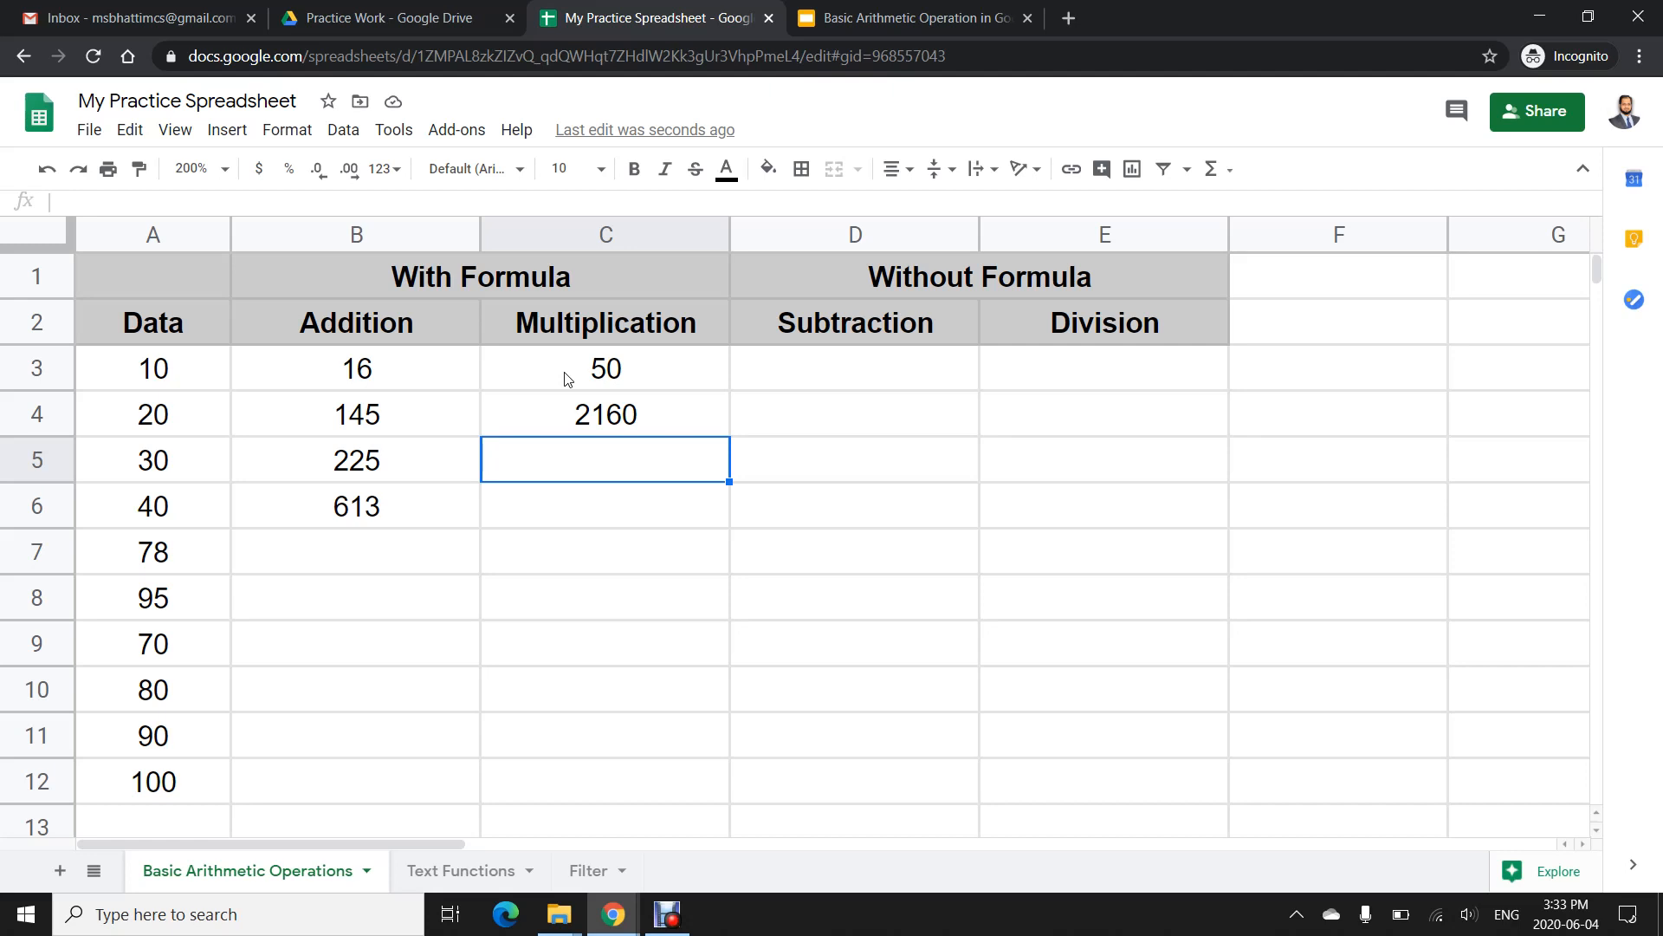
- In C5, enter a formula multiplying cells A4, A8 and A11
type("=")
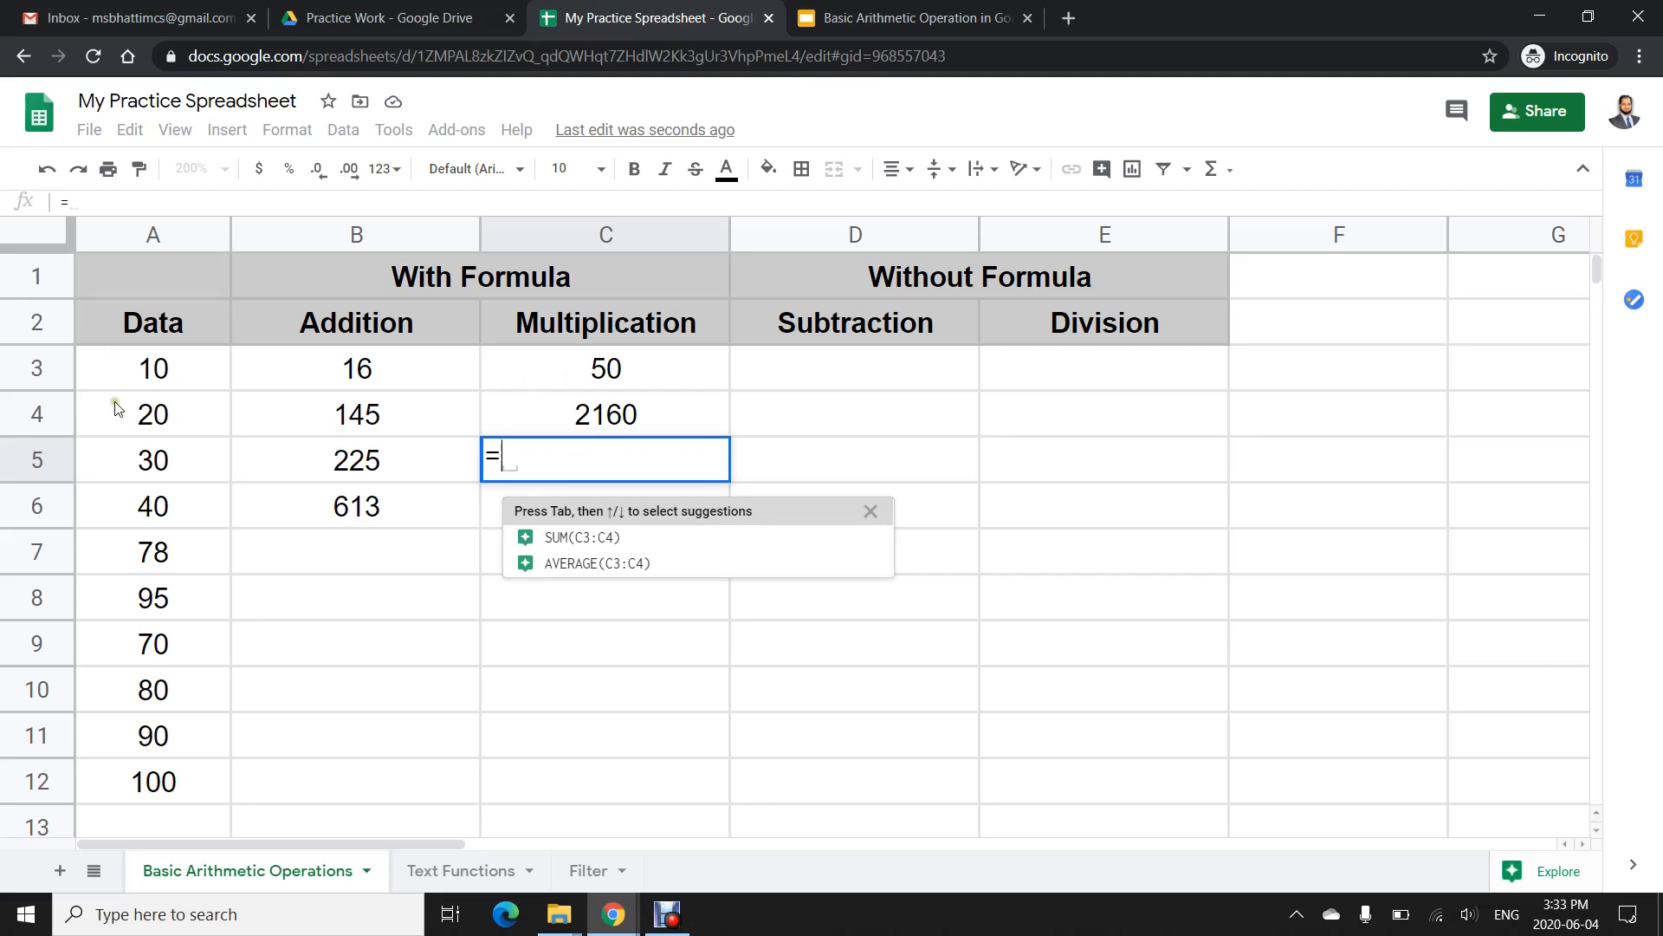
left_click(152, 416)
type("*")
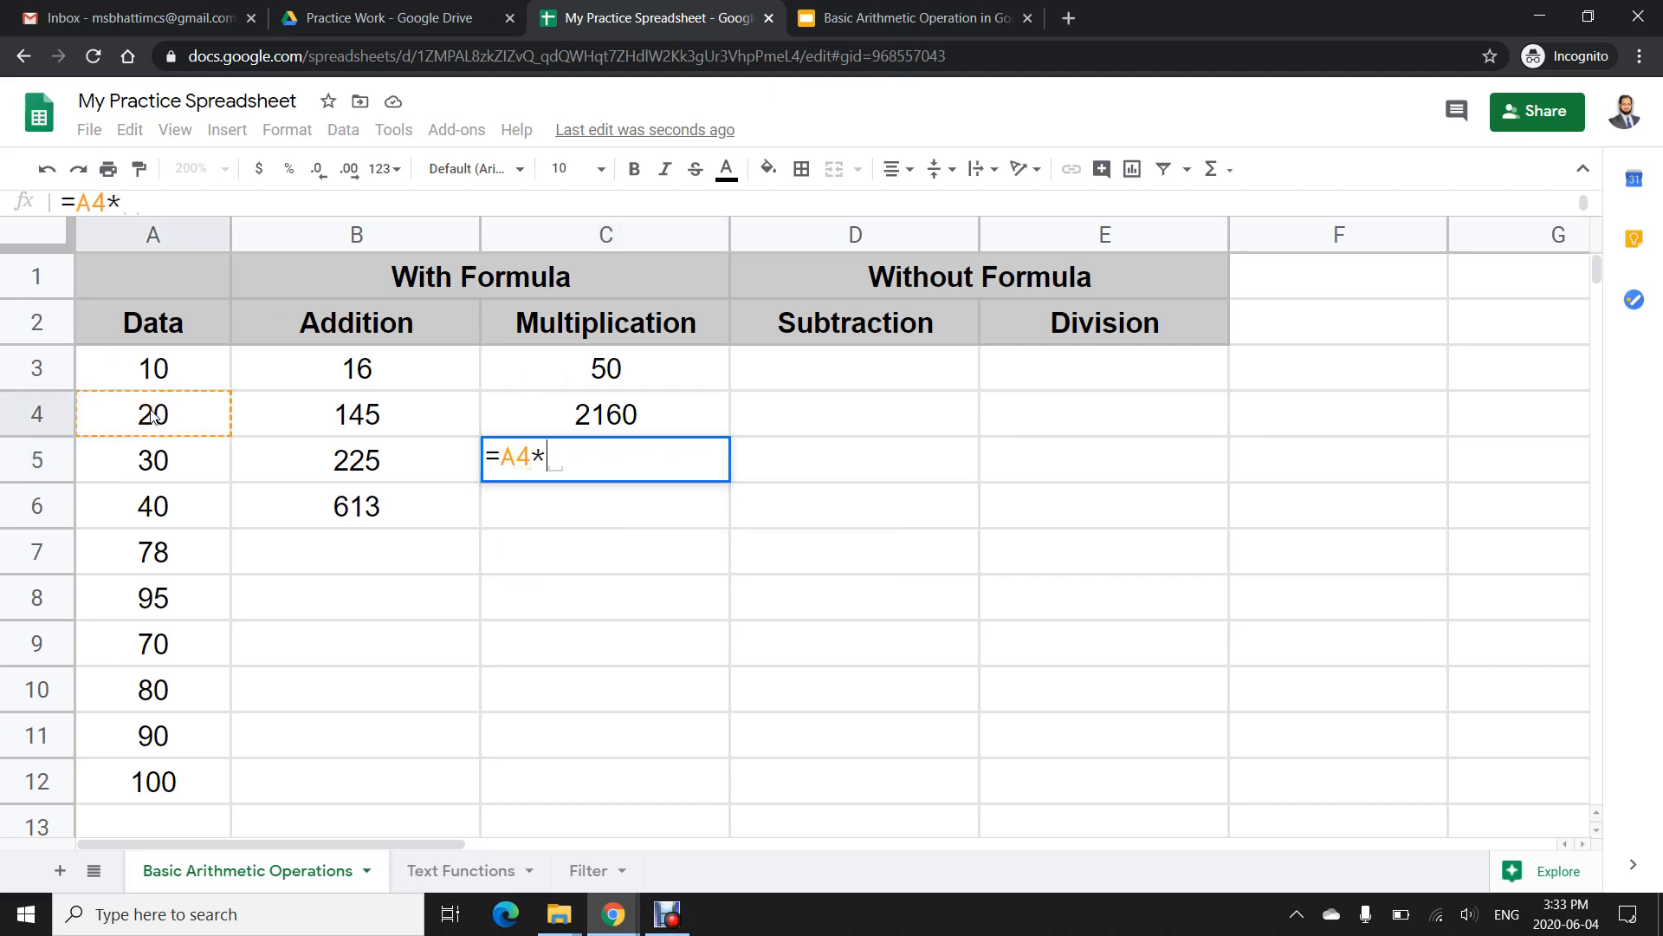
left_click(152, 604)
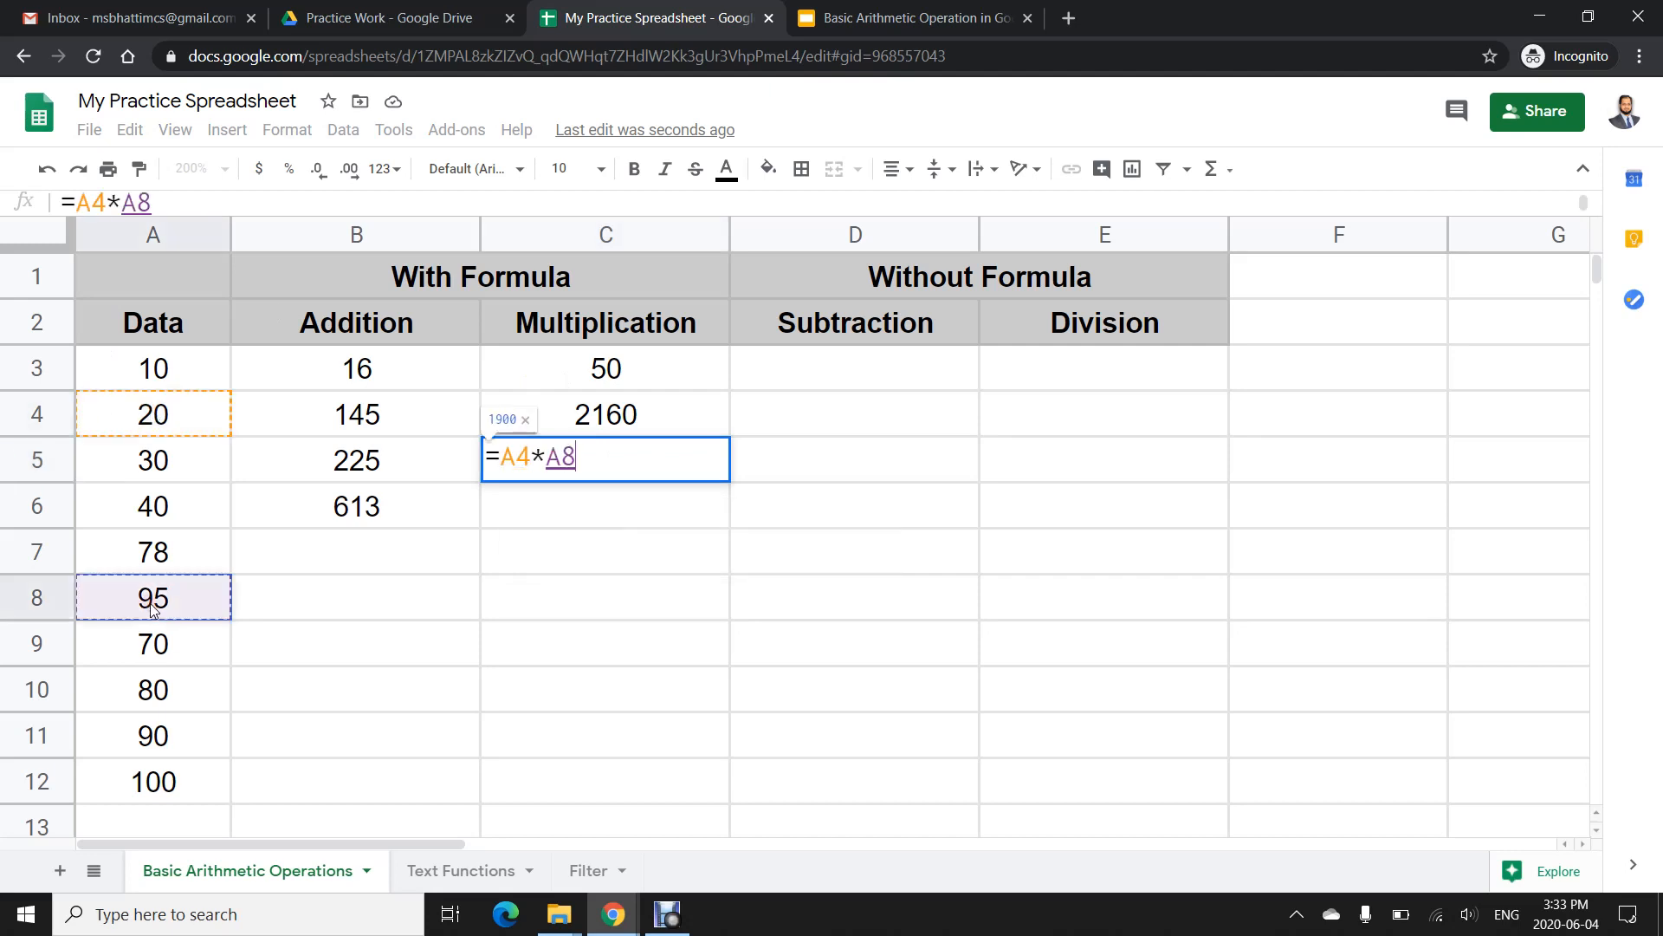
type("*")
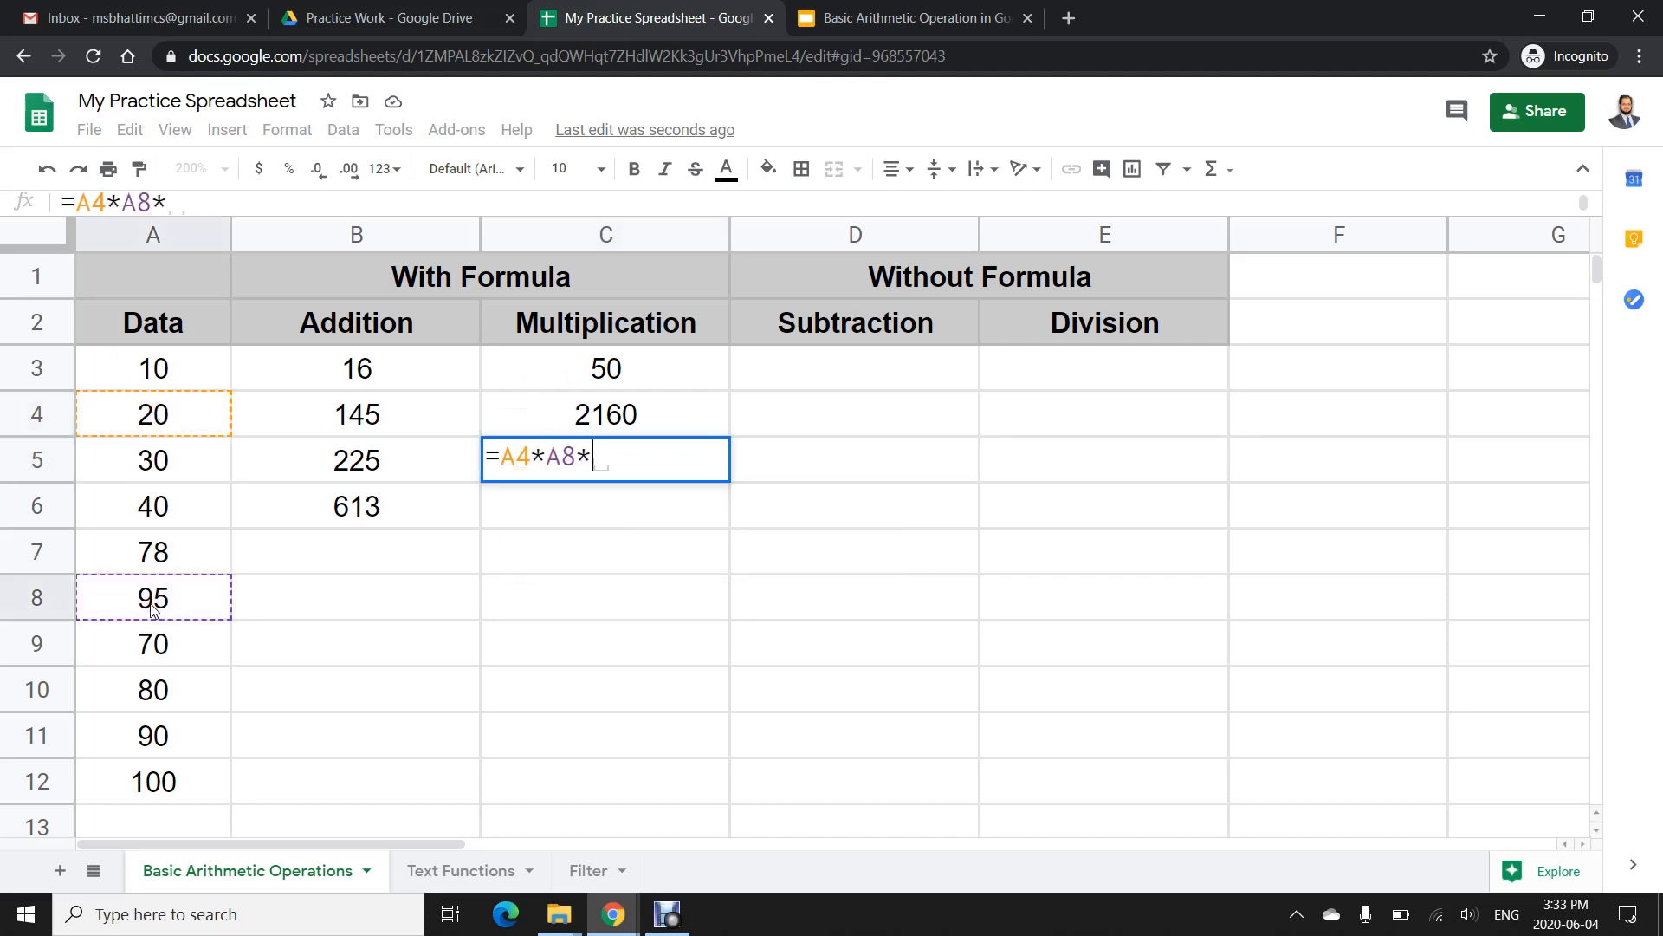
left_click(134, 733)
key("Return")
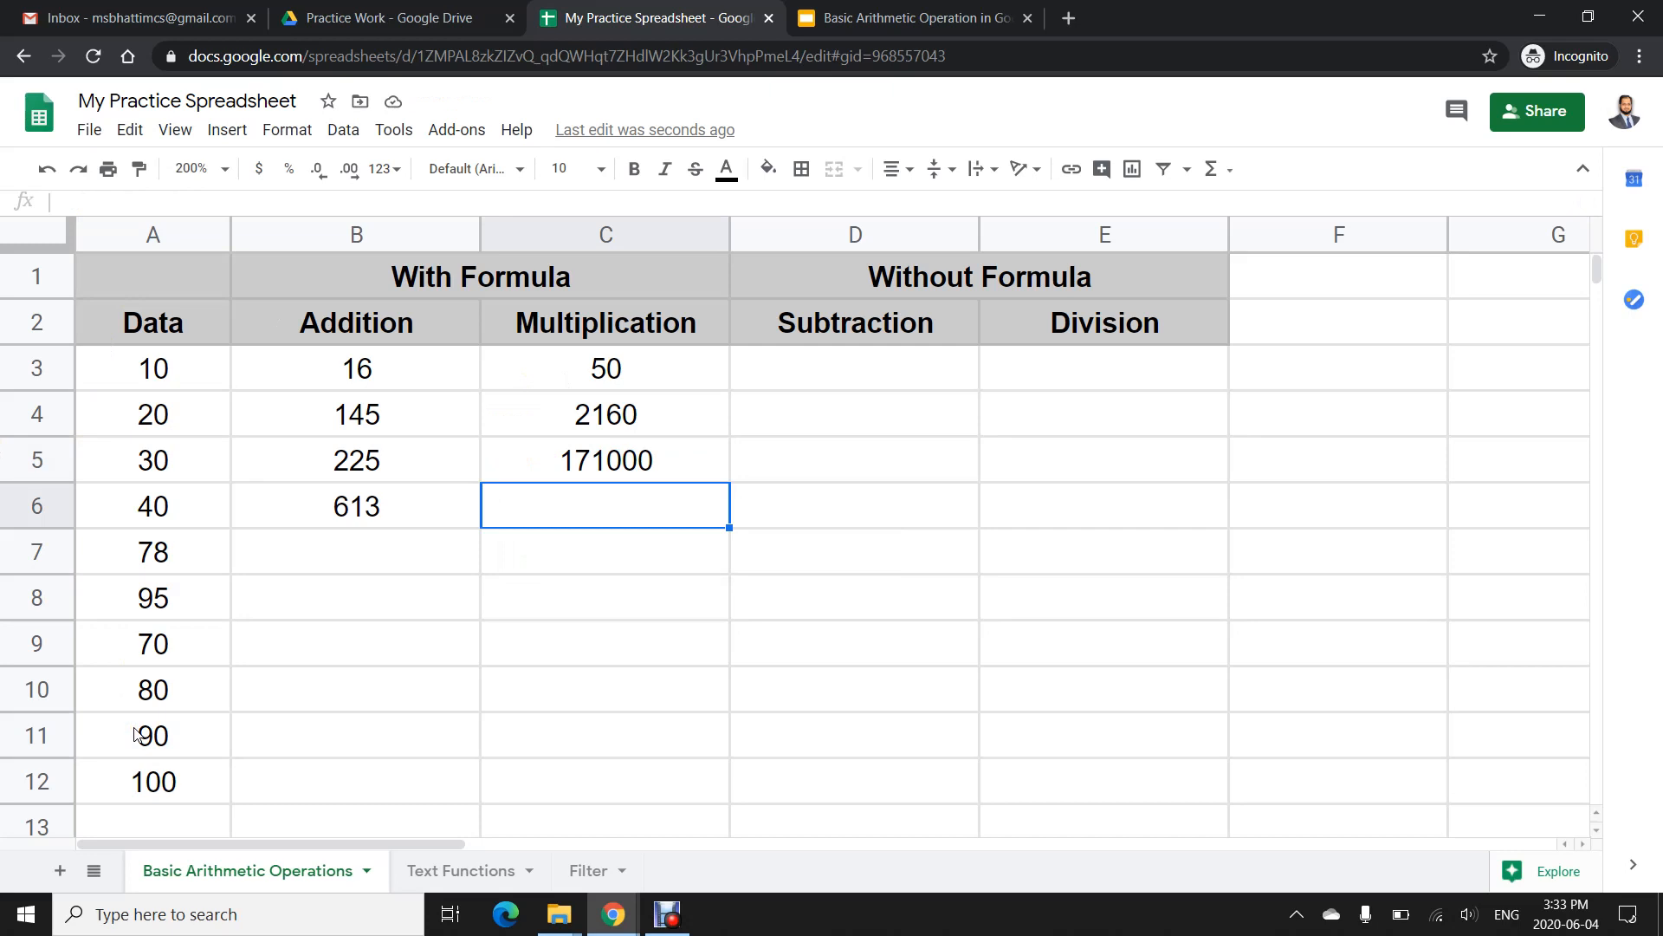
- In C6, enter =PRODUCT(A3,A6,A9)
type("=")
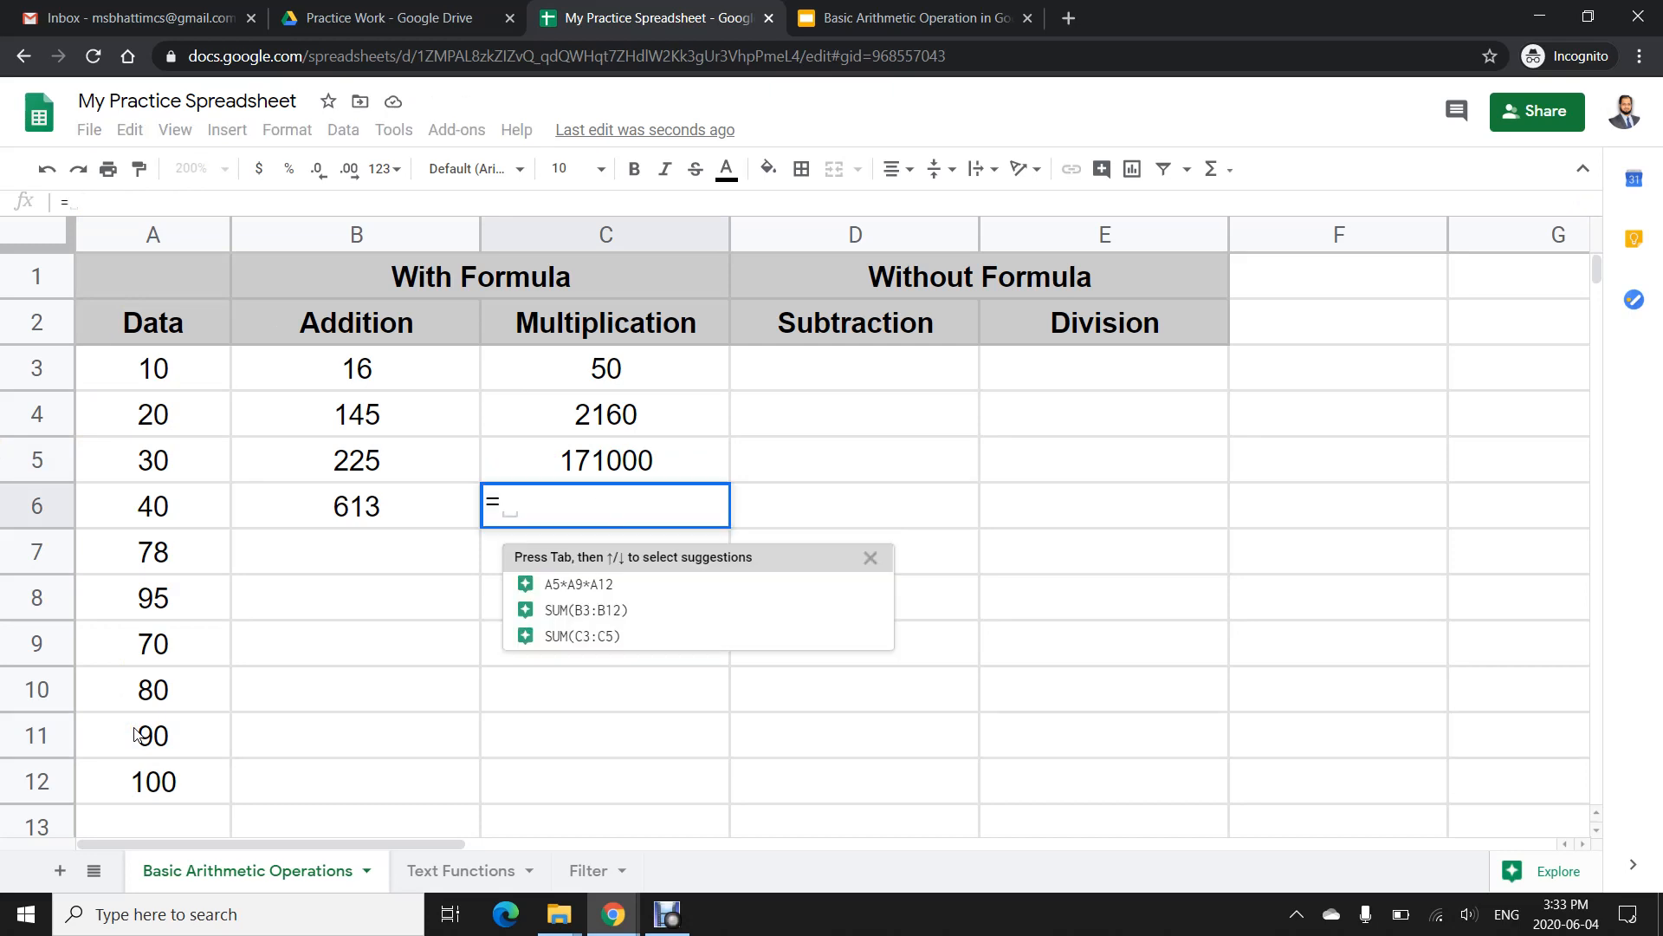
type("PRODUCT(")
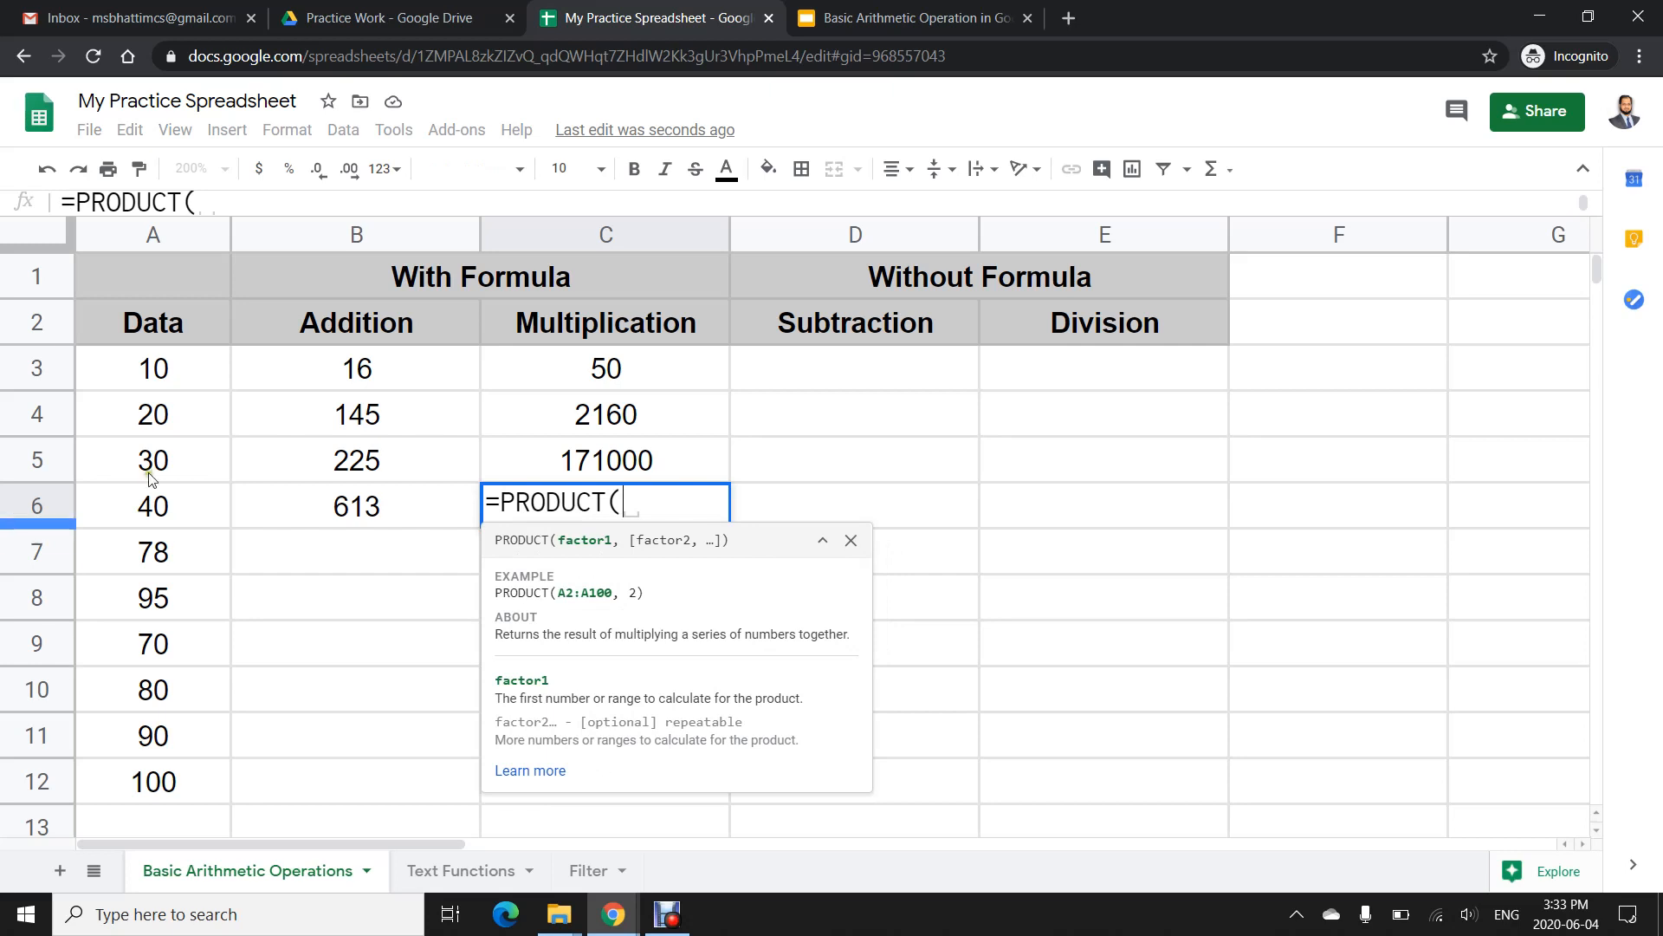
left_click(175, 378)
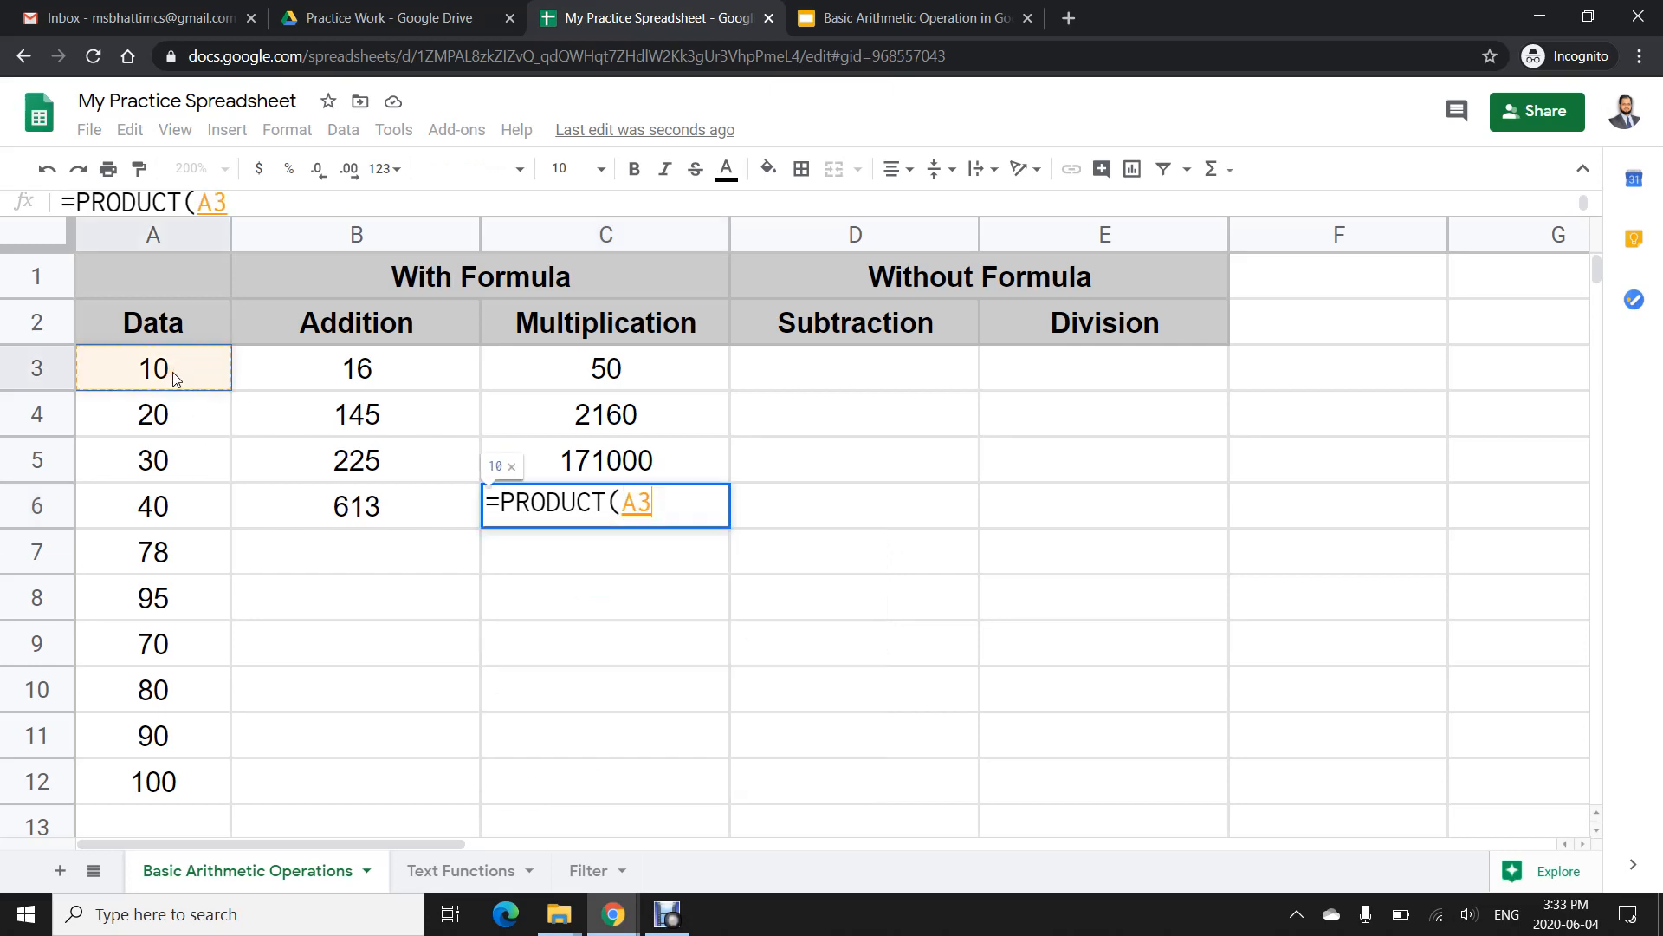
type(",")
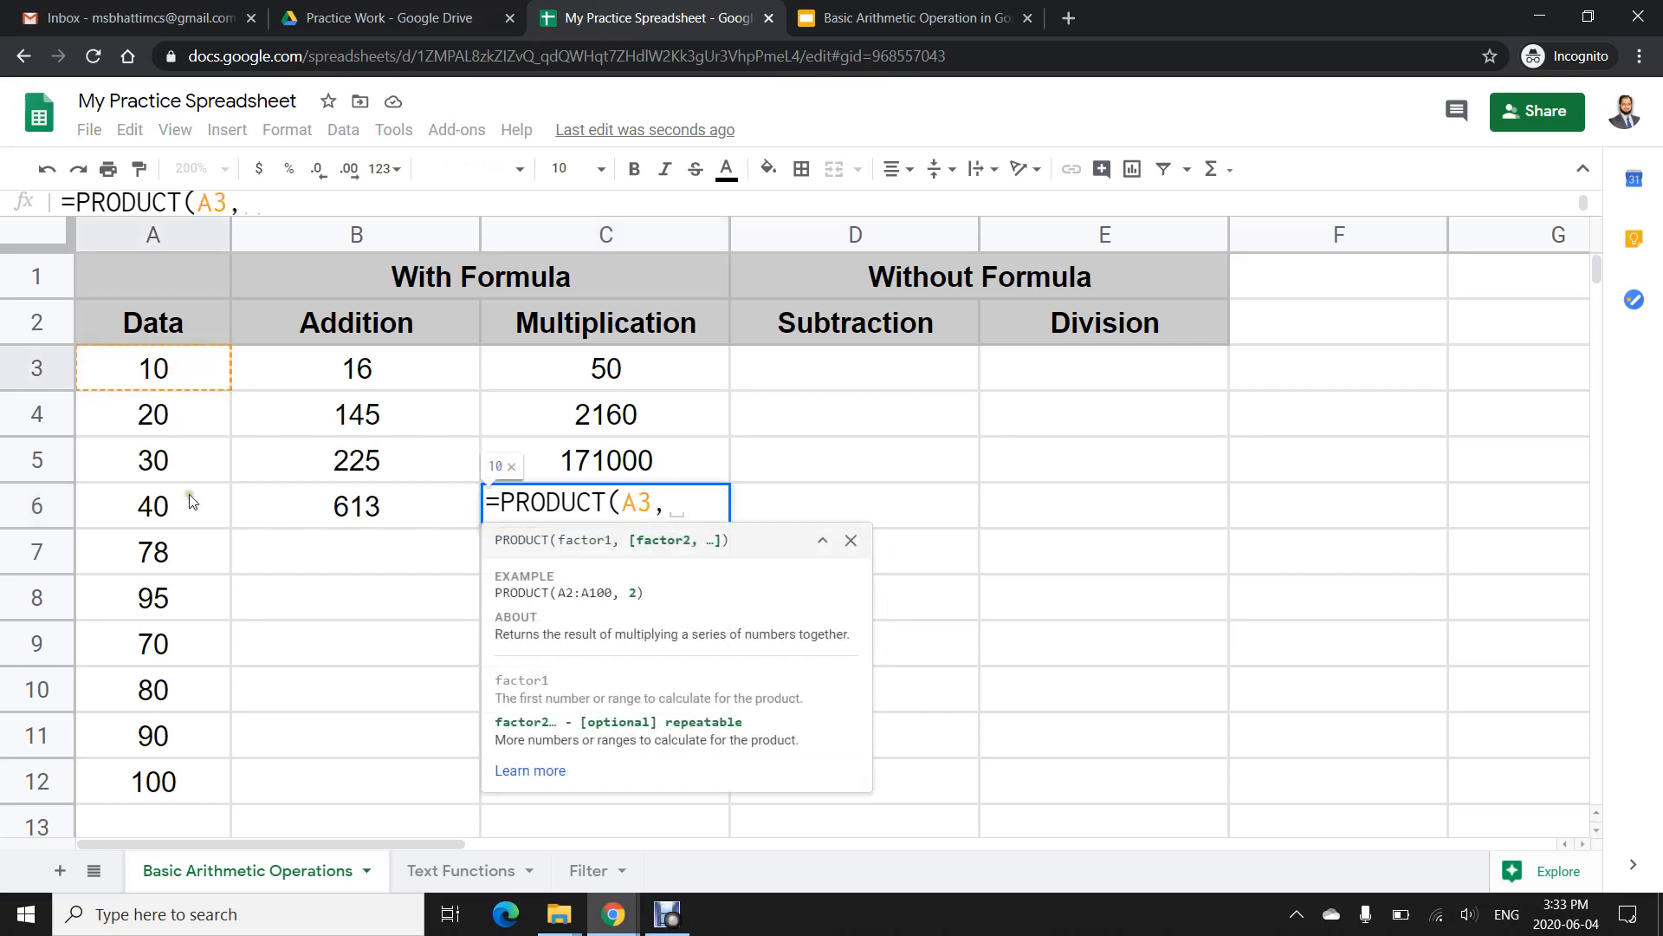
left_click(187, 511)
type(",")
left_click(175, 647)
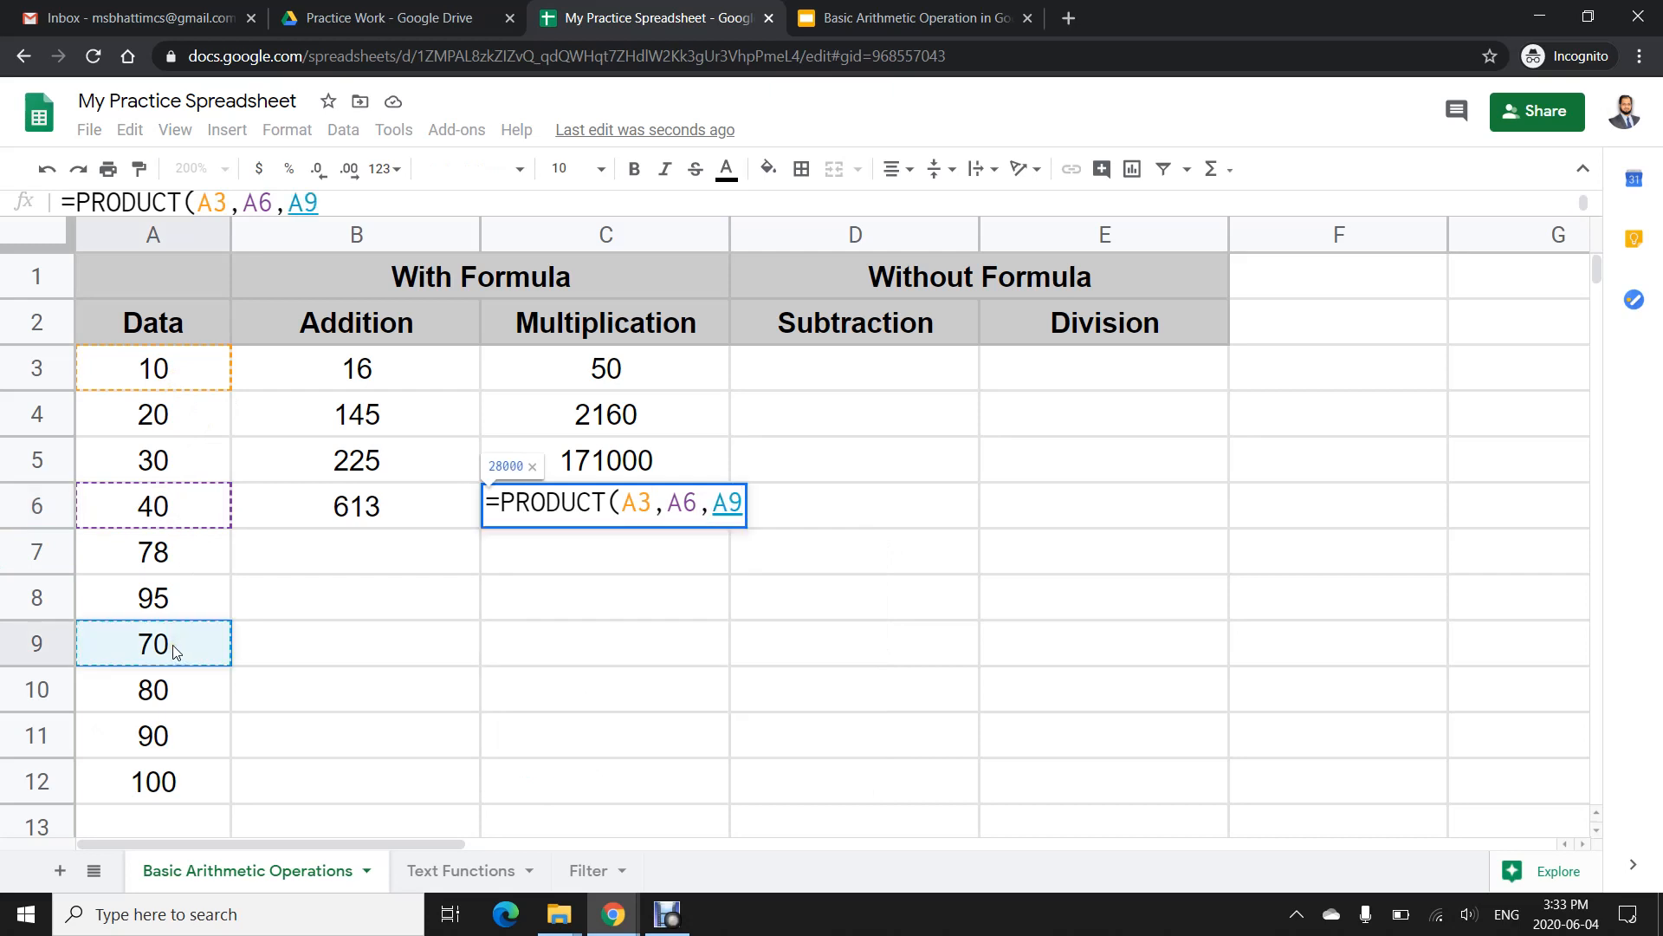
key("Return")
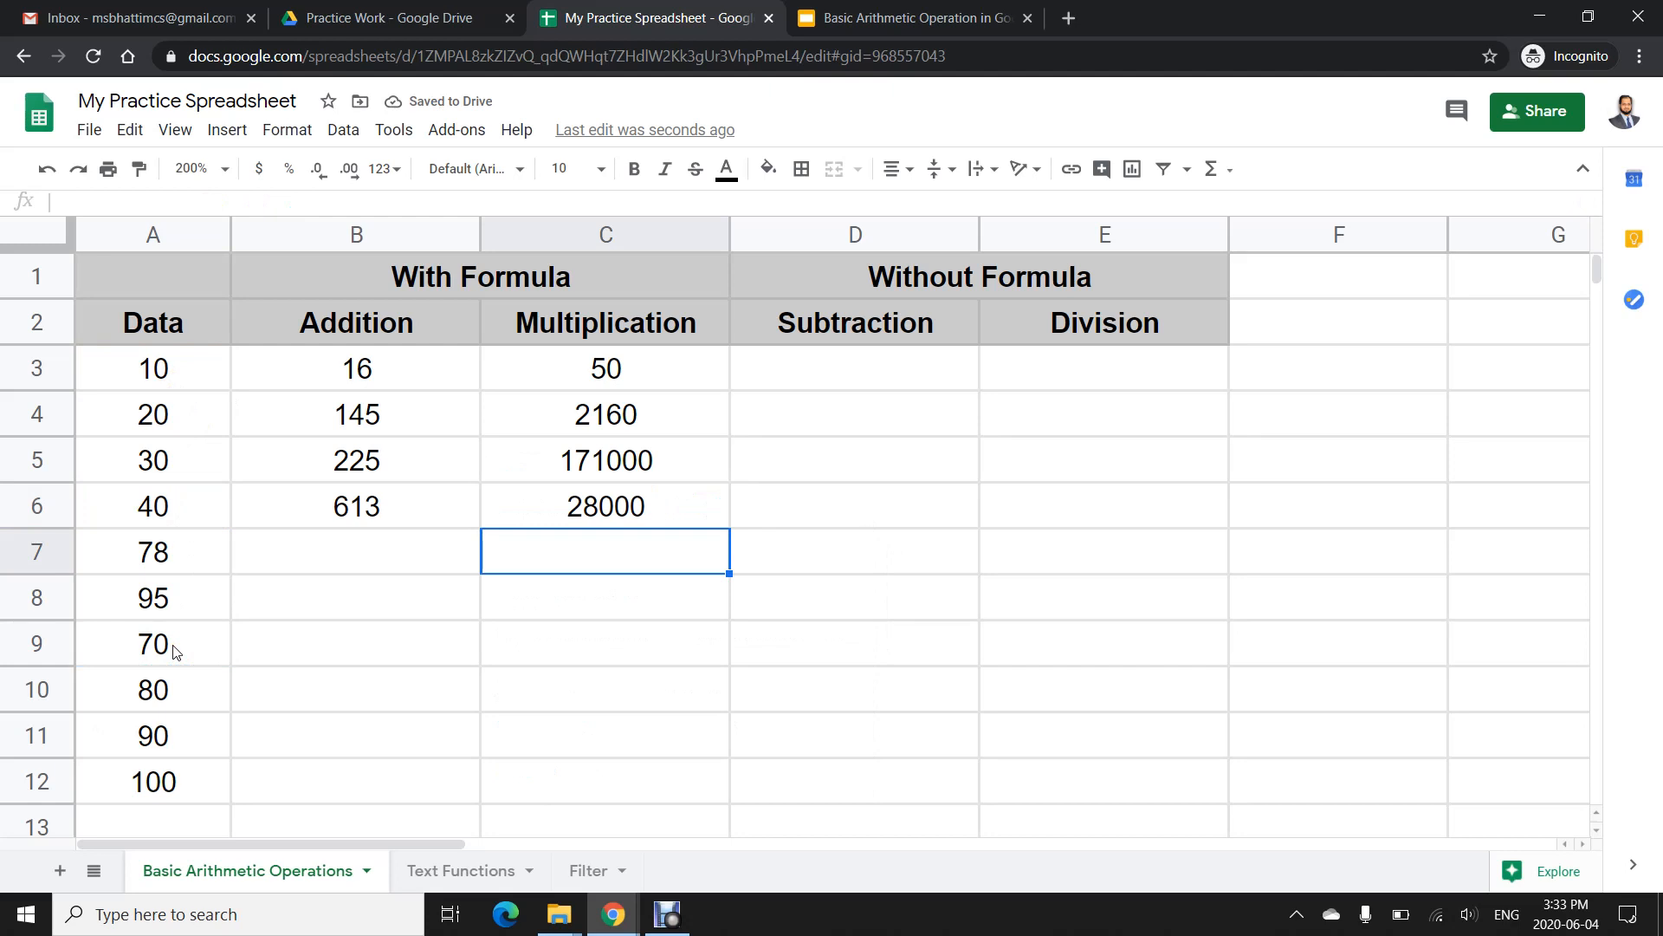
- In C7, enter =PRODUCT(A6:A9) to multiply that range
type("=PRODUCT(")
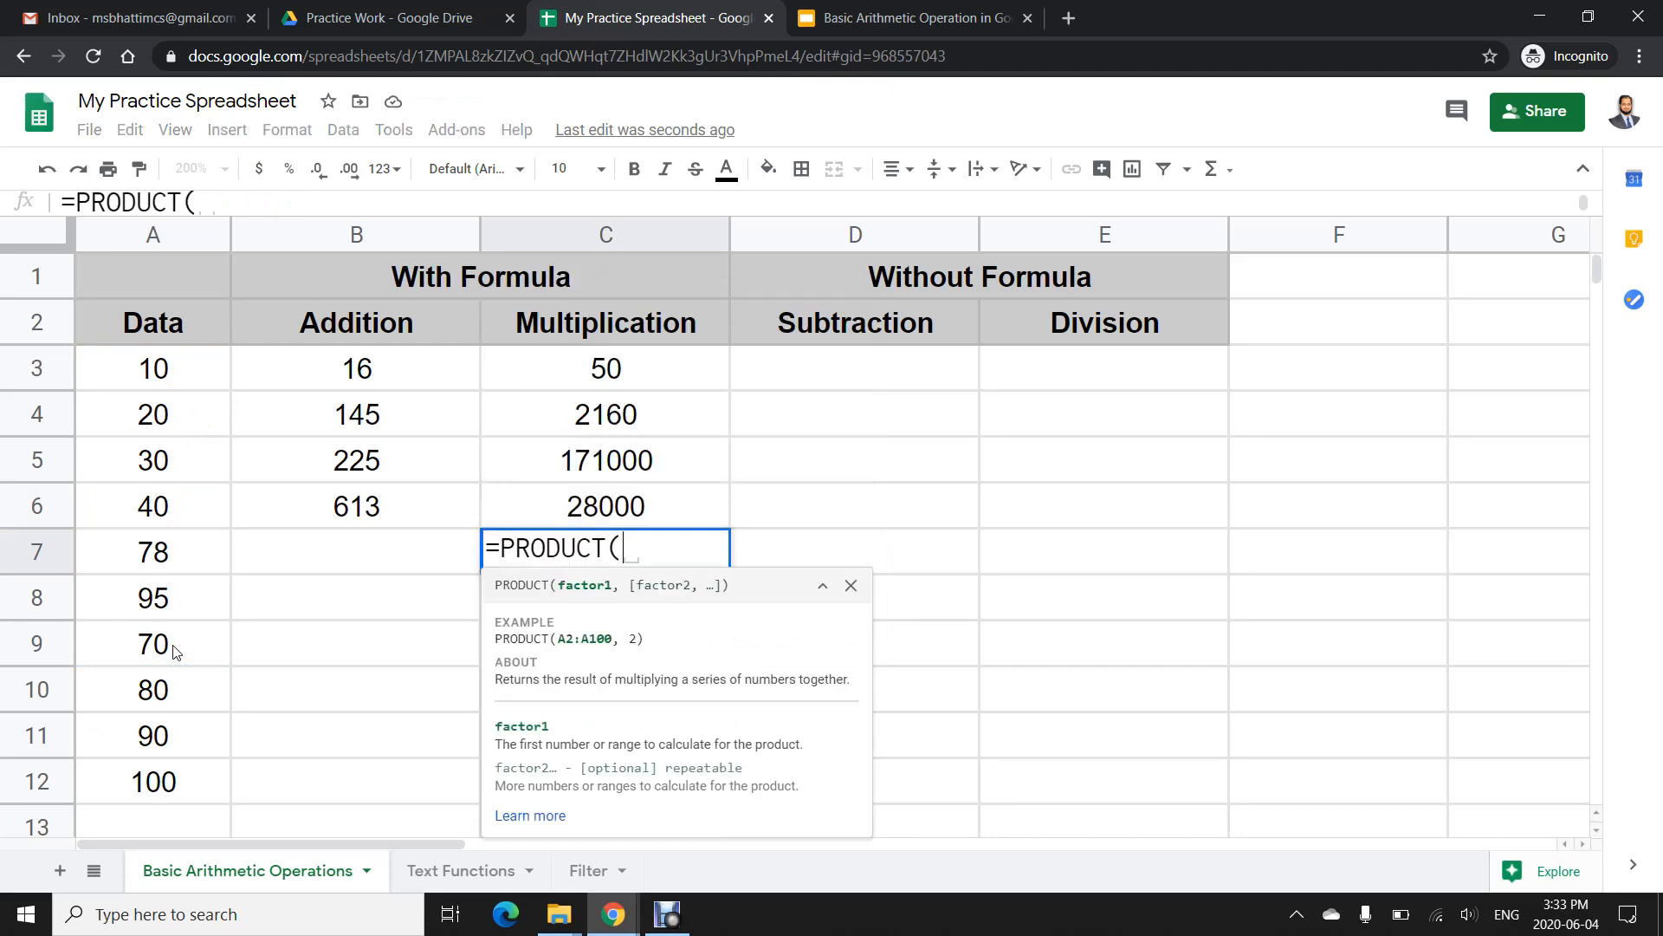
left_click_drag(167, 516, 158, 633)
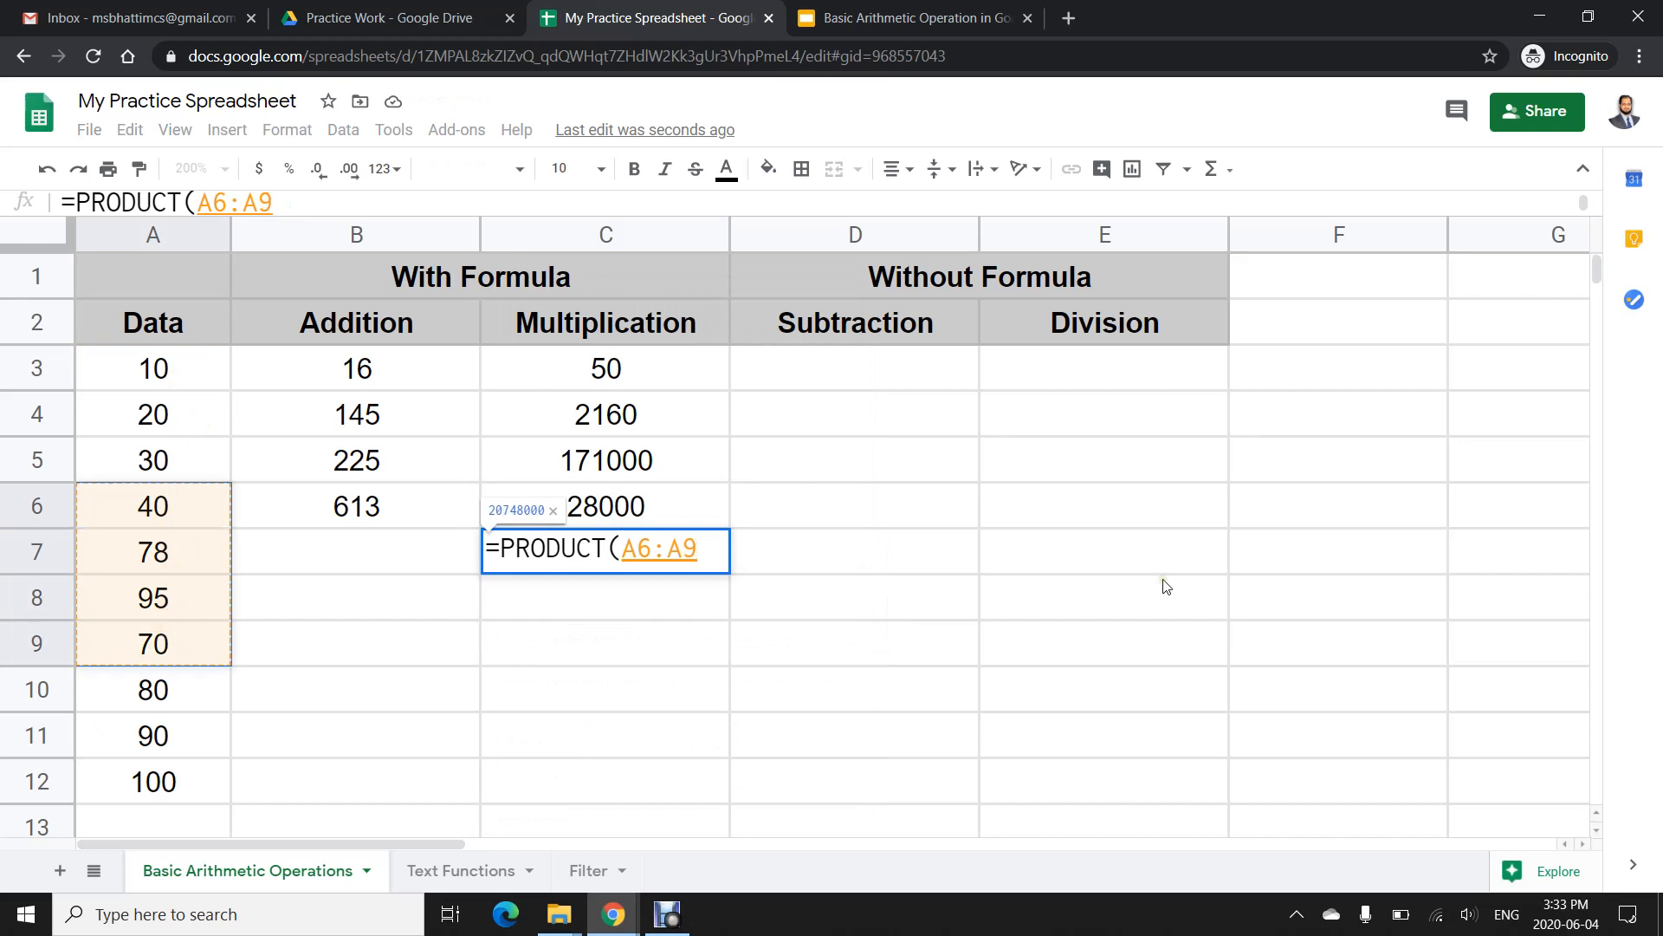
key("Return")
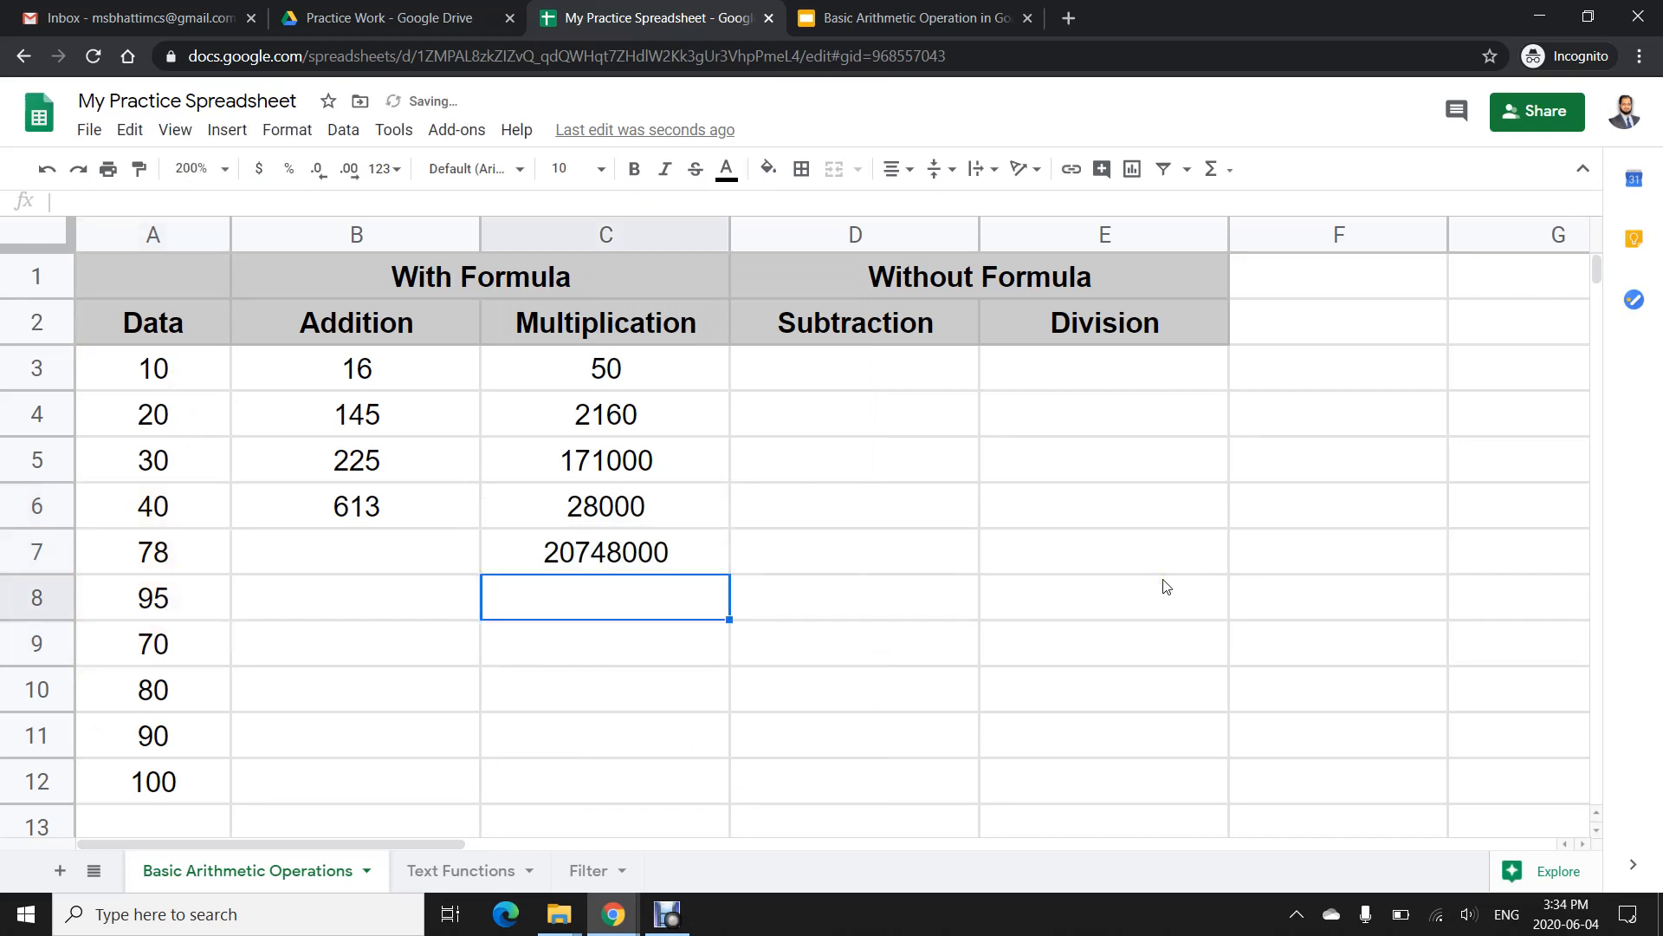
- In D3 under Subtraction, enter the formula =78-9
left_click(403, 379)
left_click_drag(544, 405, 598, 555)
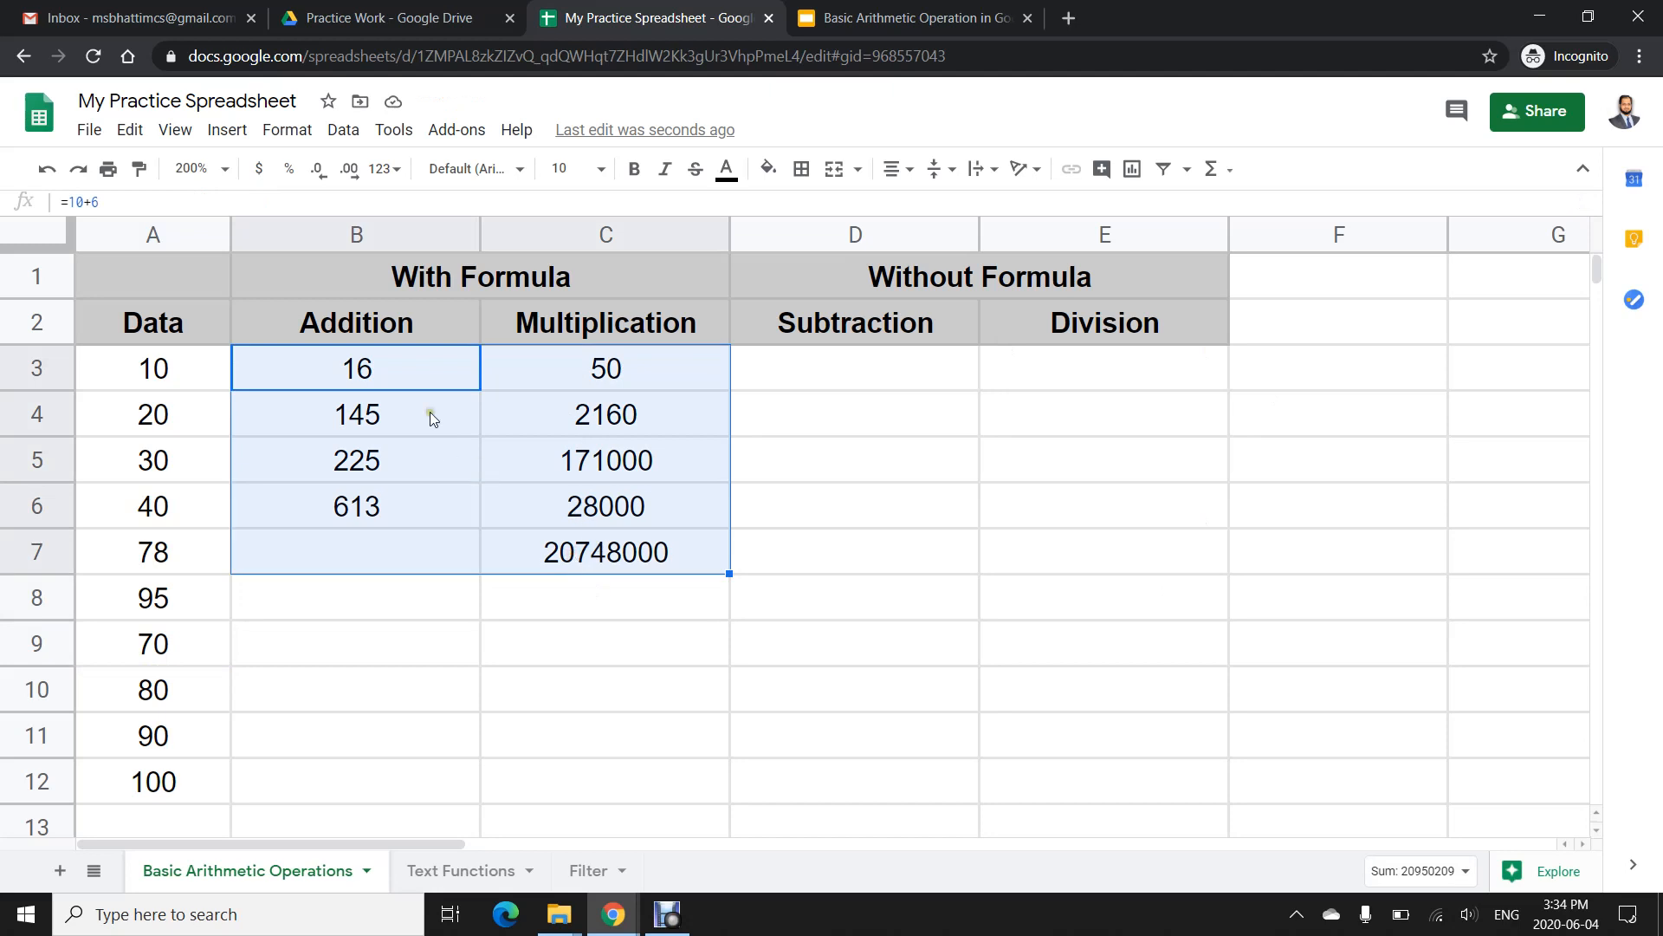
left_click(421, 378)
left_click(943, 382)
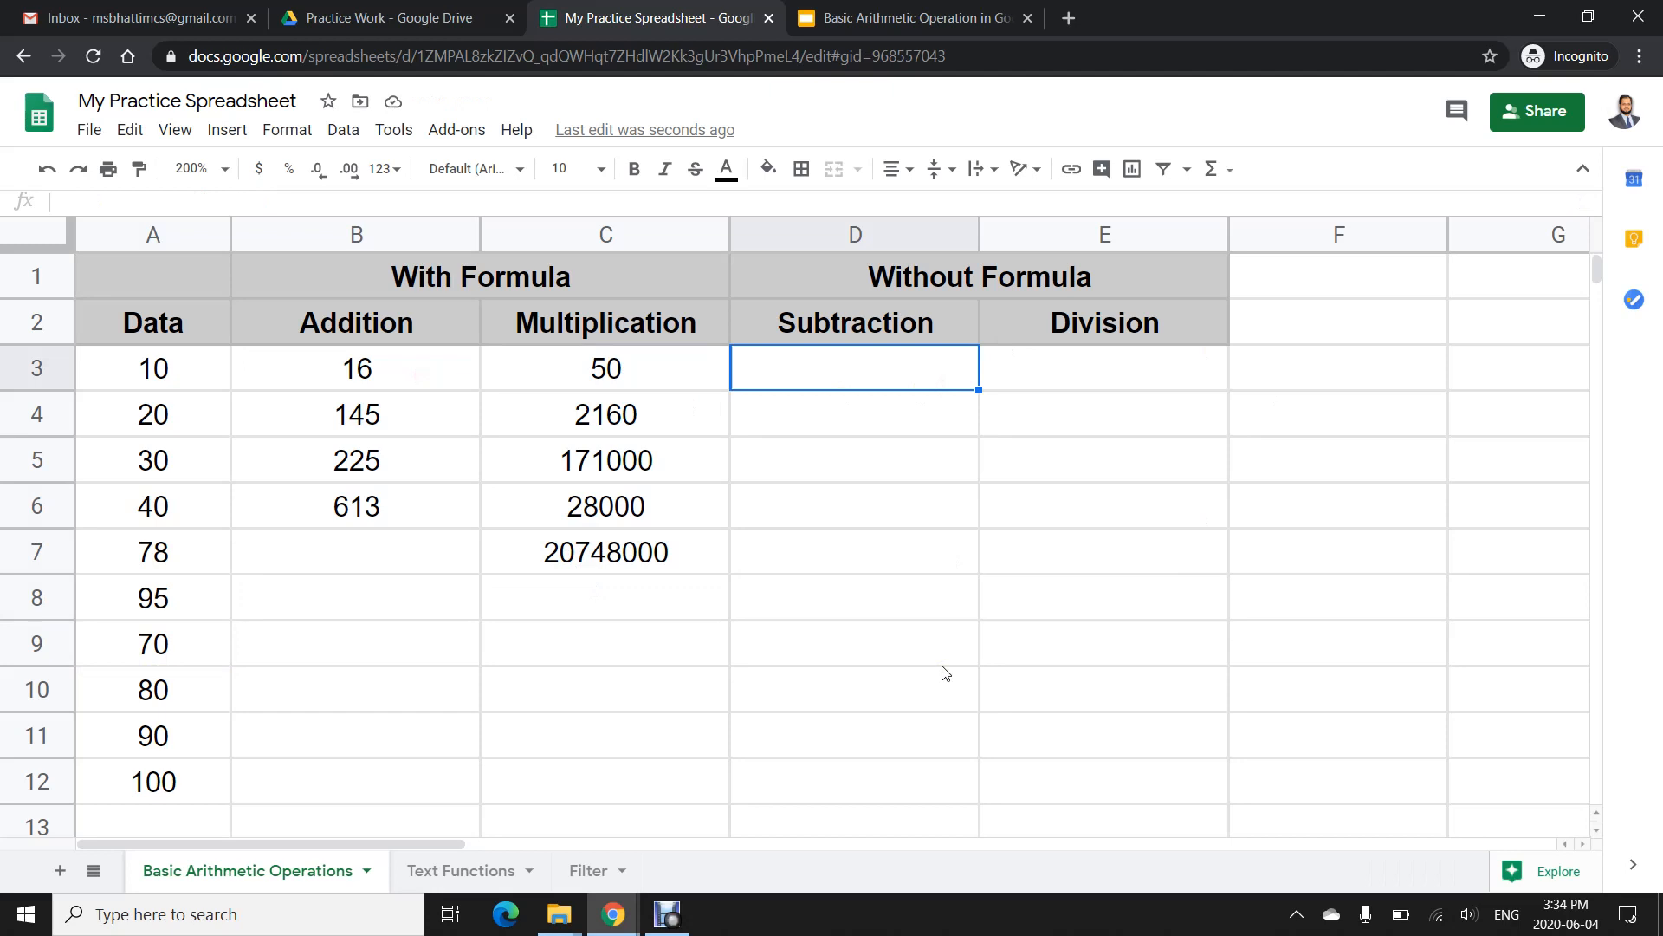
type("=78-9")
key("Return")
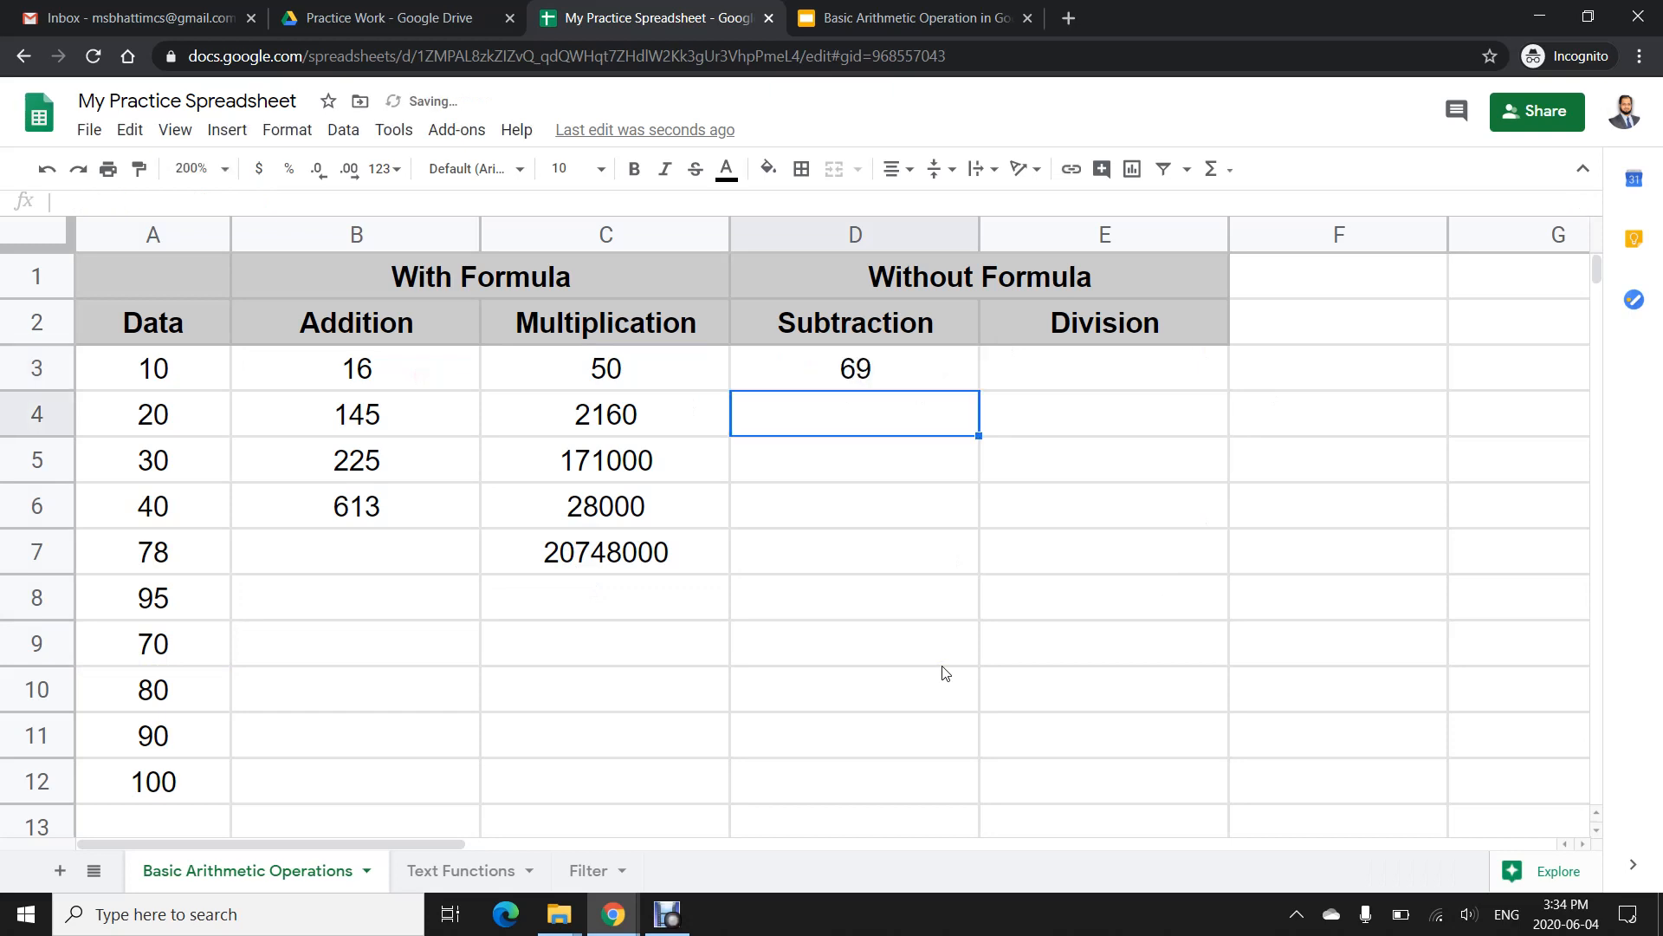
type("=125")
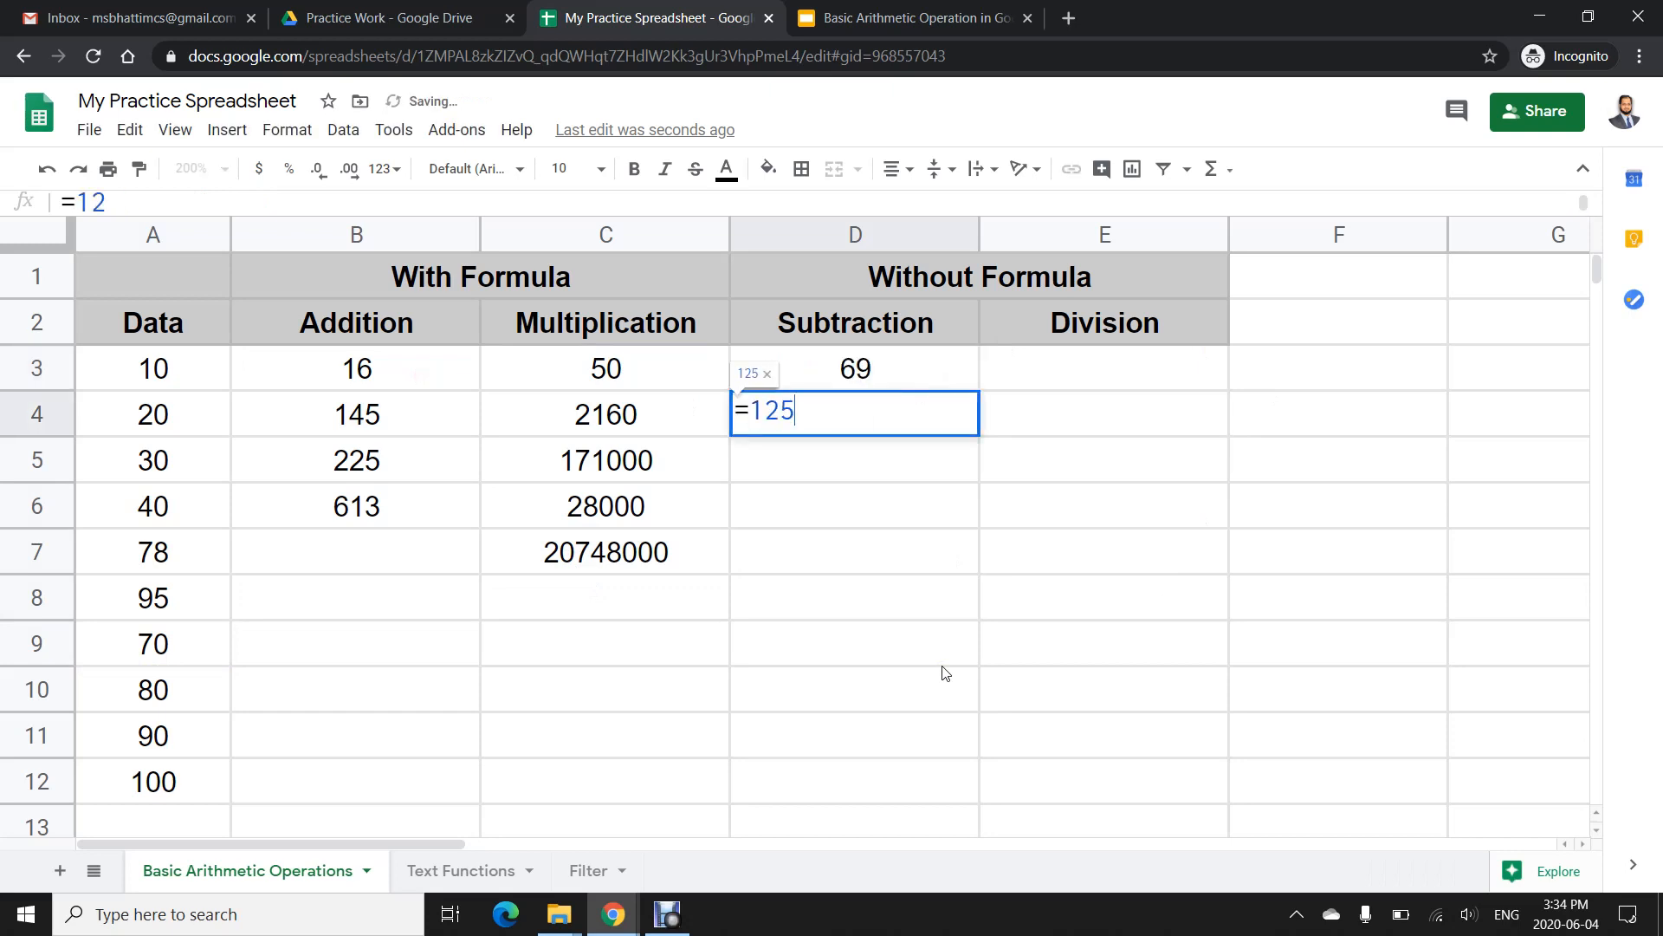
type("8-98")
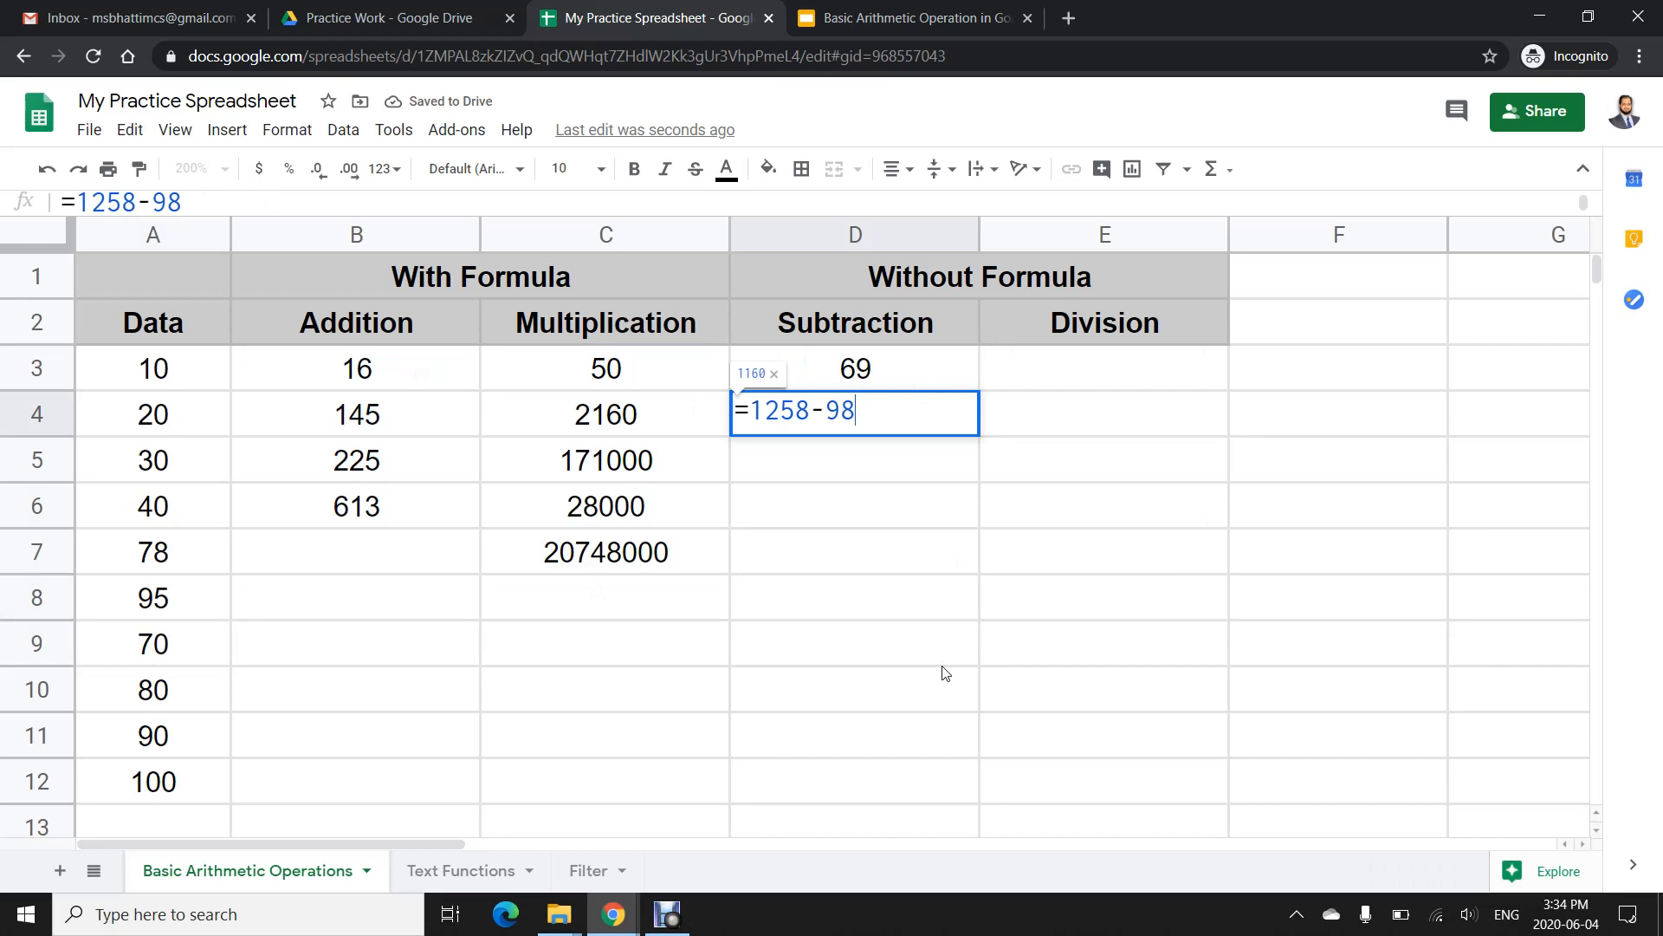
type("-78-53")
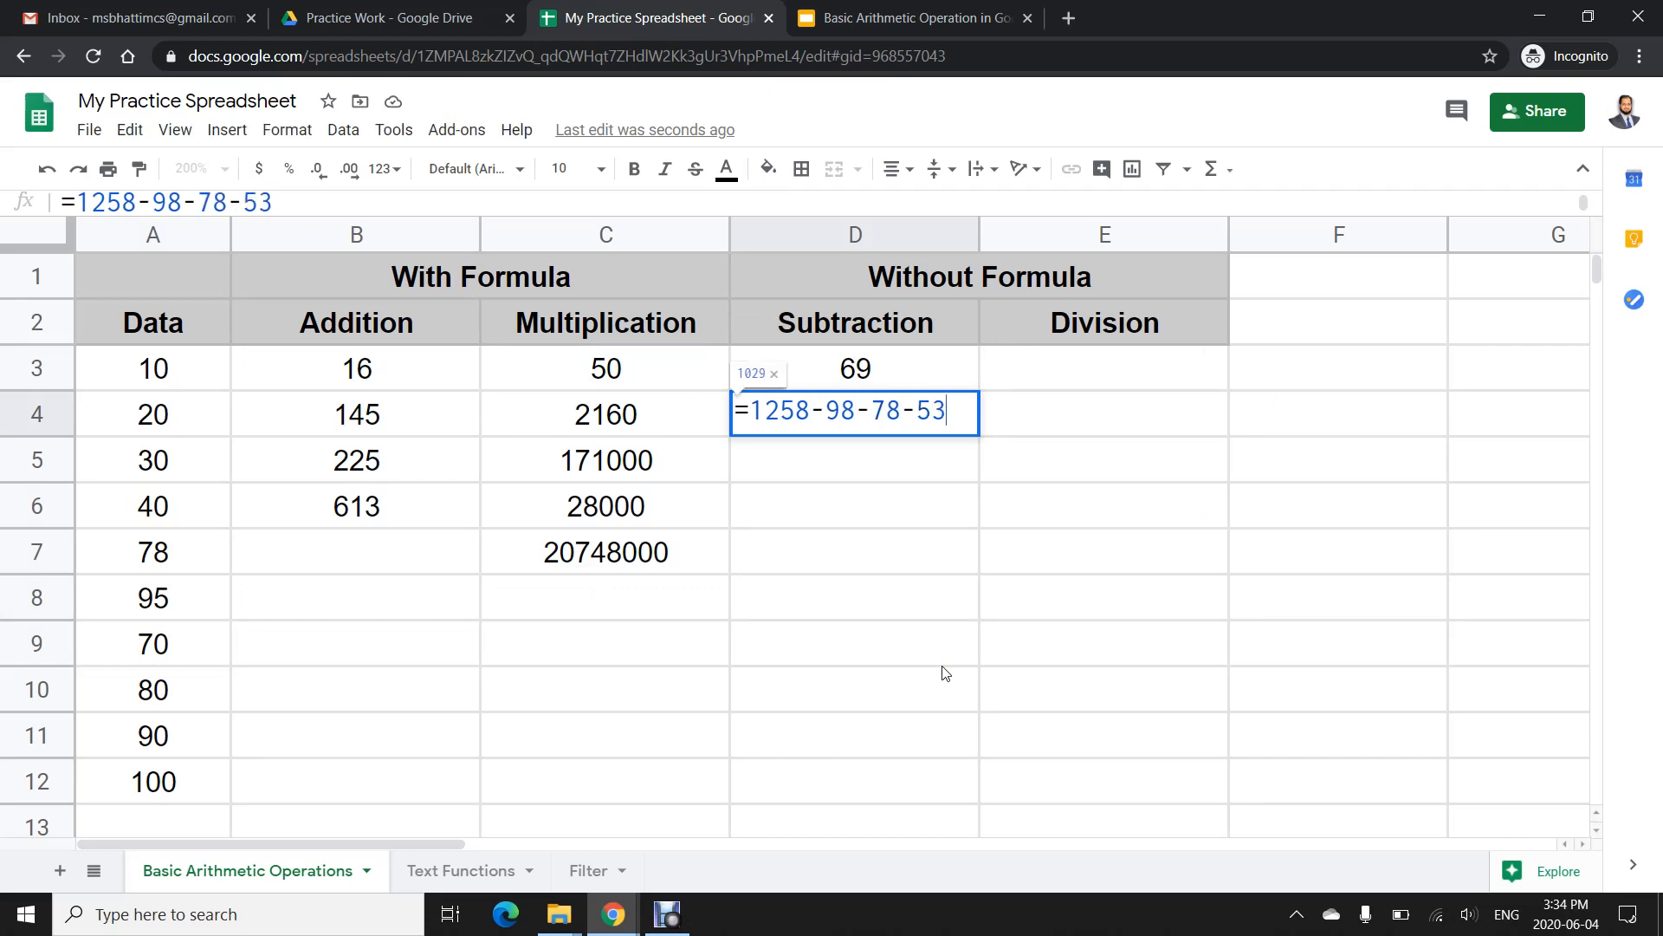
key("Return")
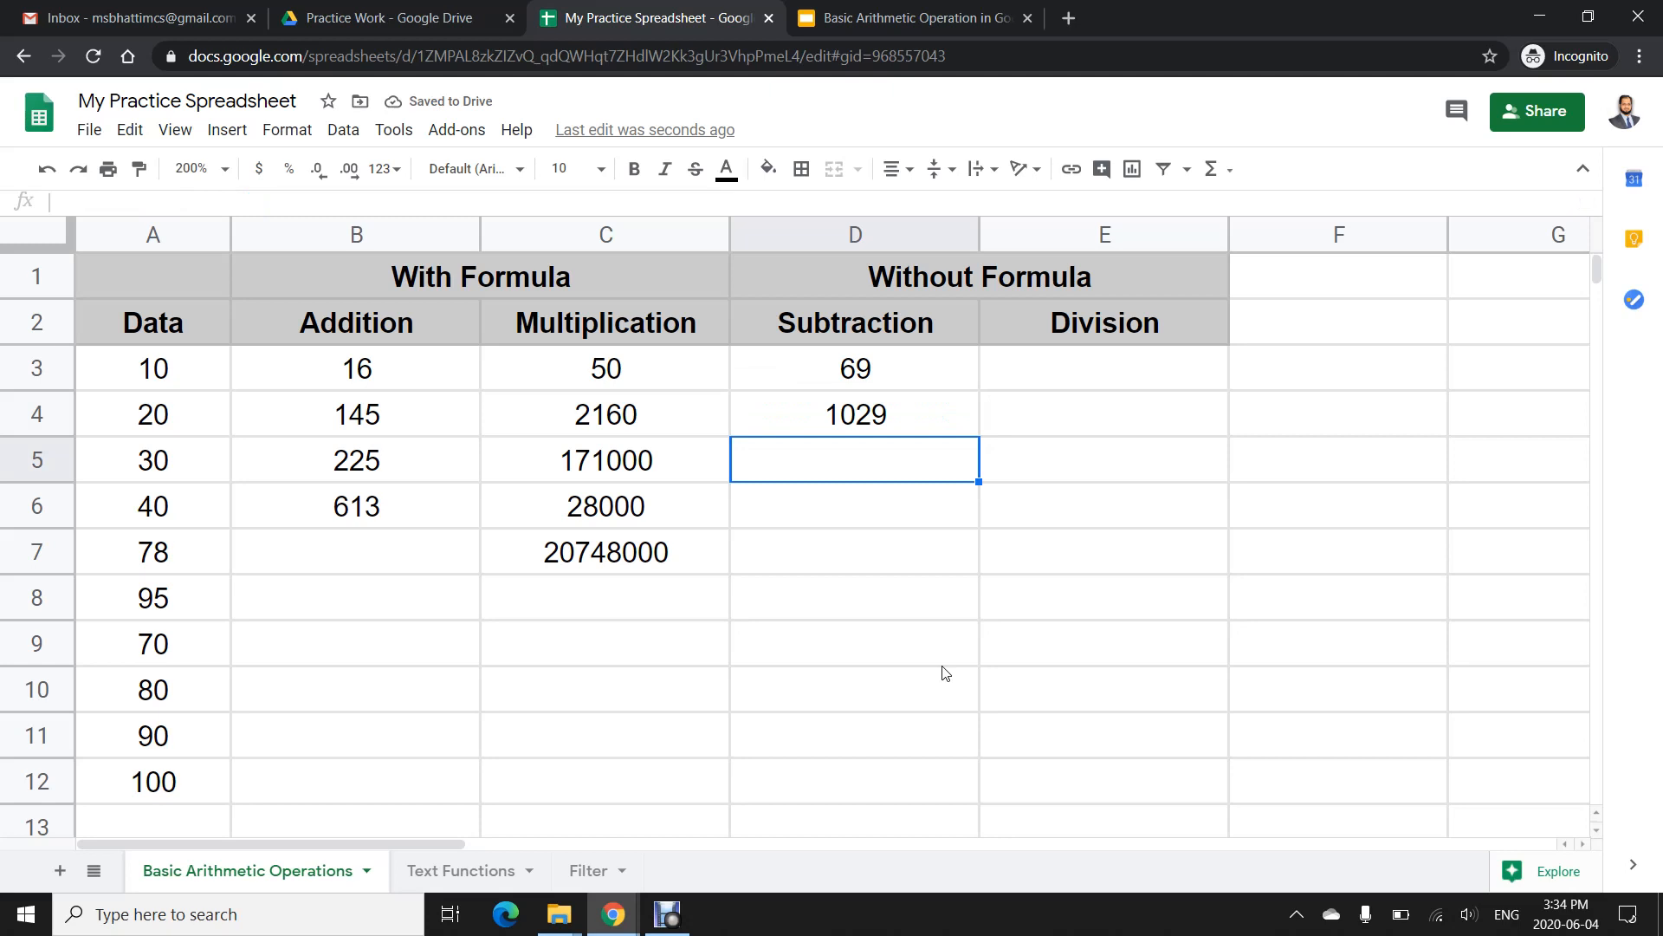
- In D5, enter a formula subtracting C5 from C7 by picking the cells
type("=")
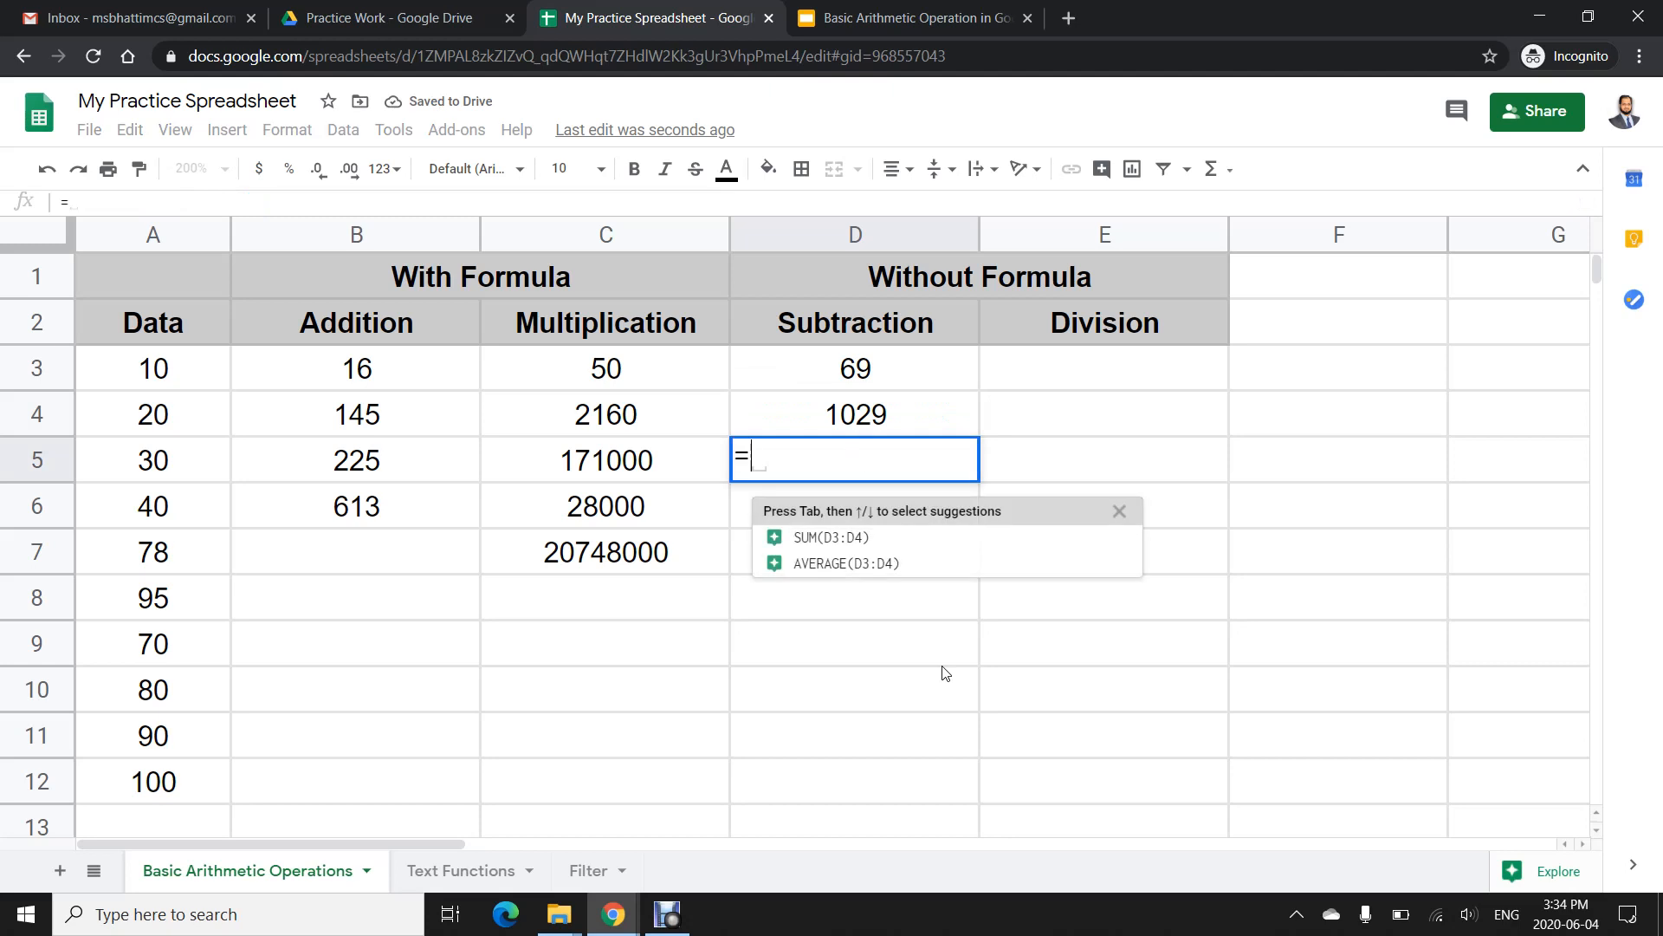
left_click(685, 551)
type("-")
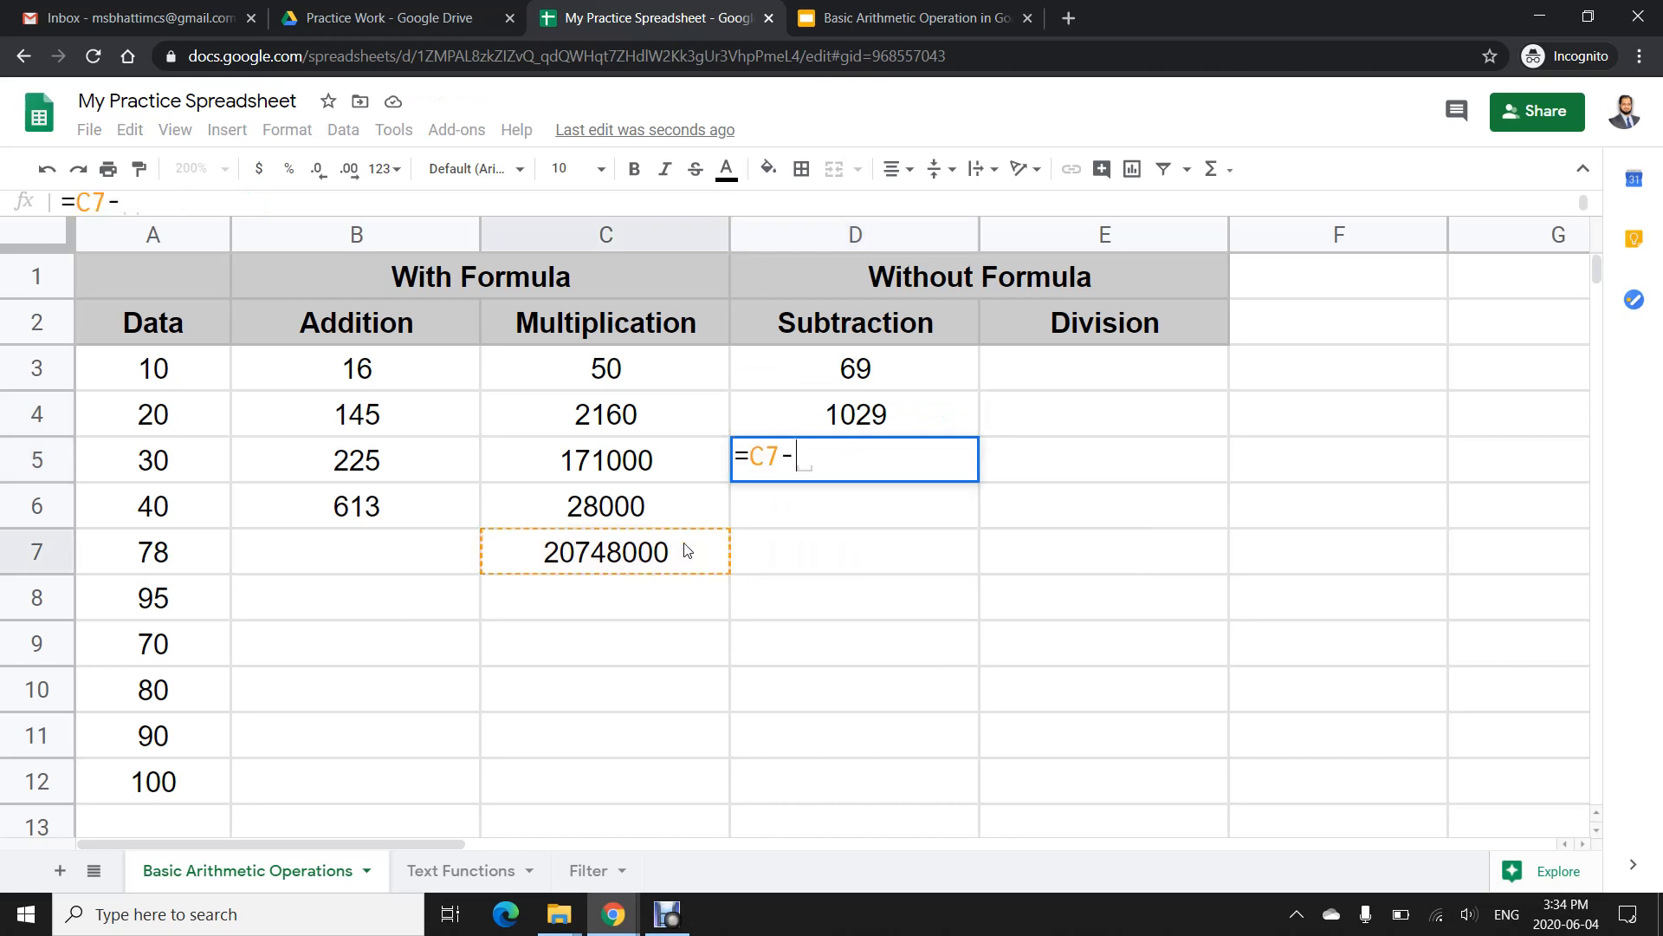
left_click(632, 476)
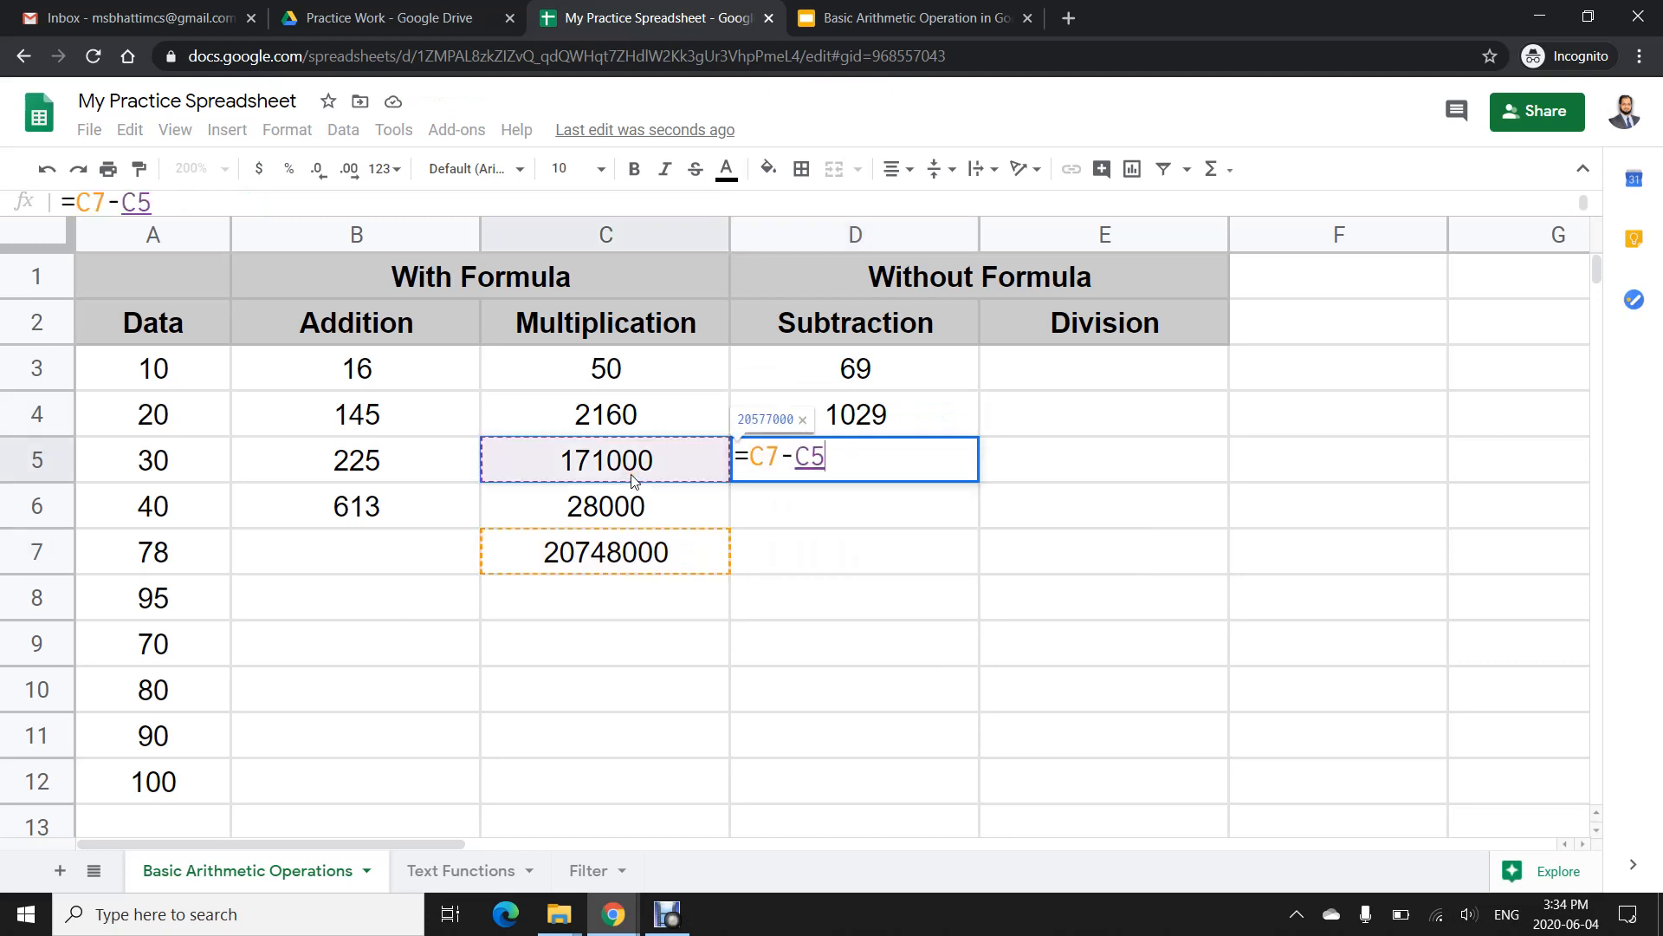
key("Return")
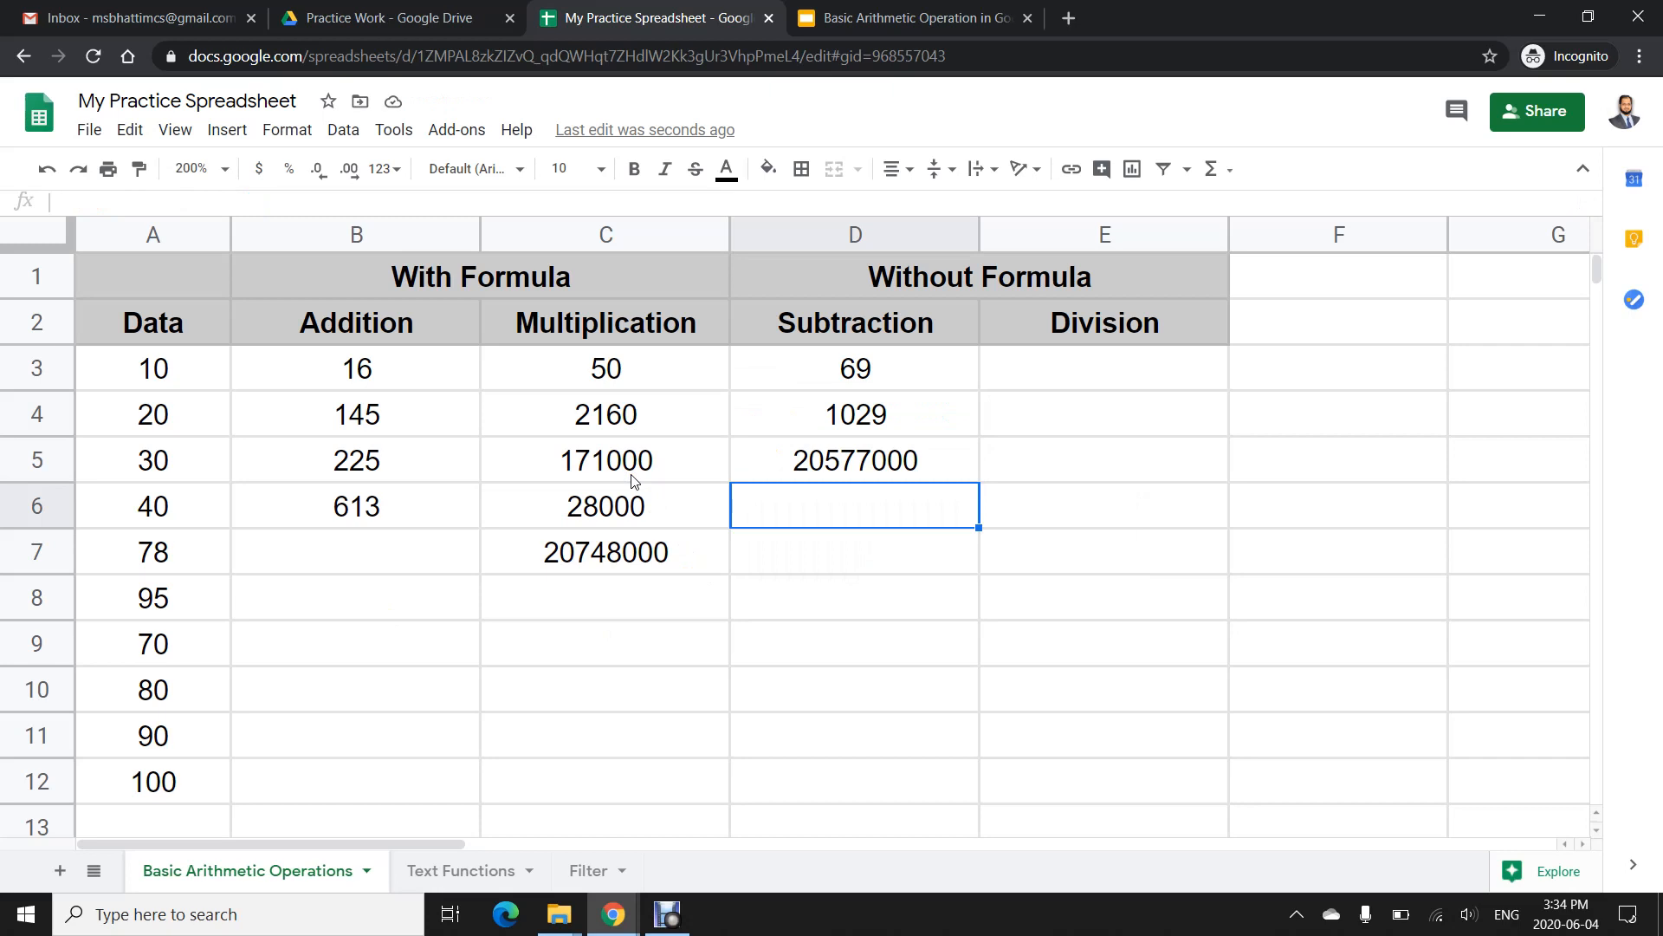
- In F3, enter the number 25698
left_click(1430, 374)
type("25698")
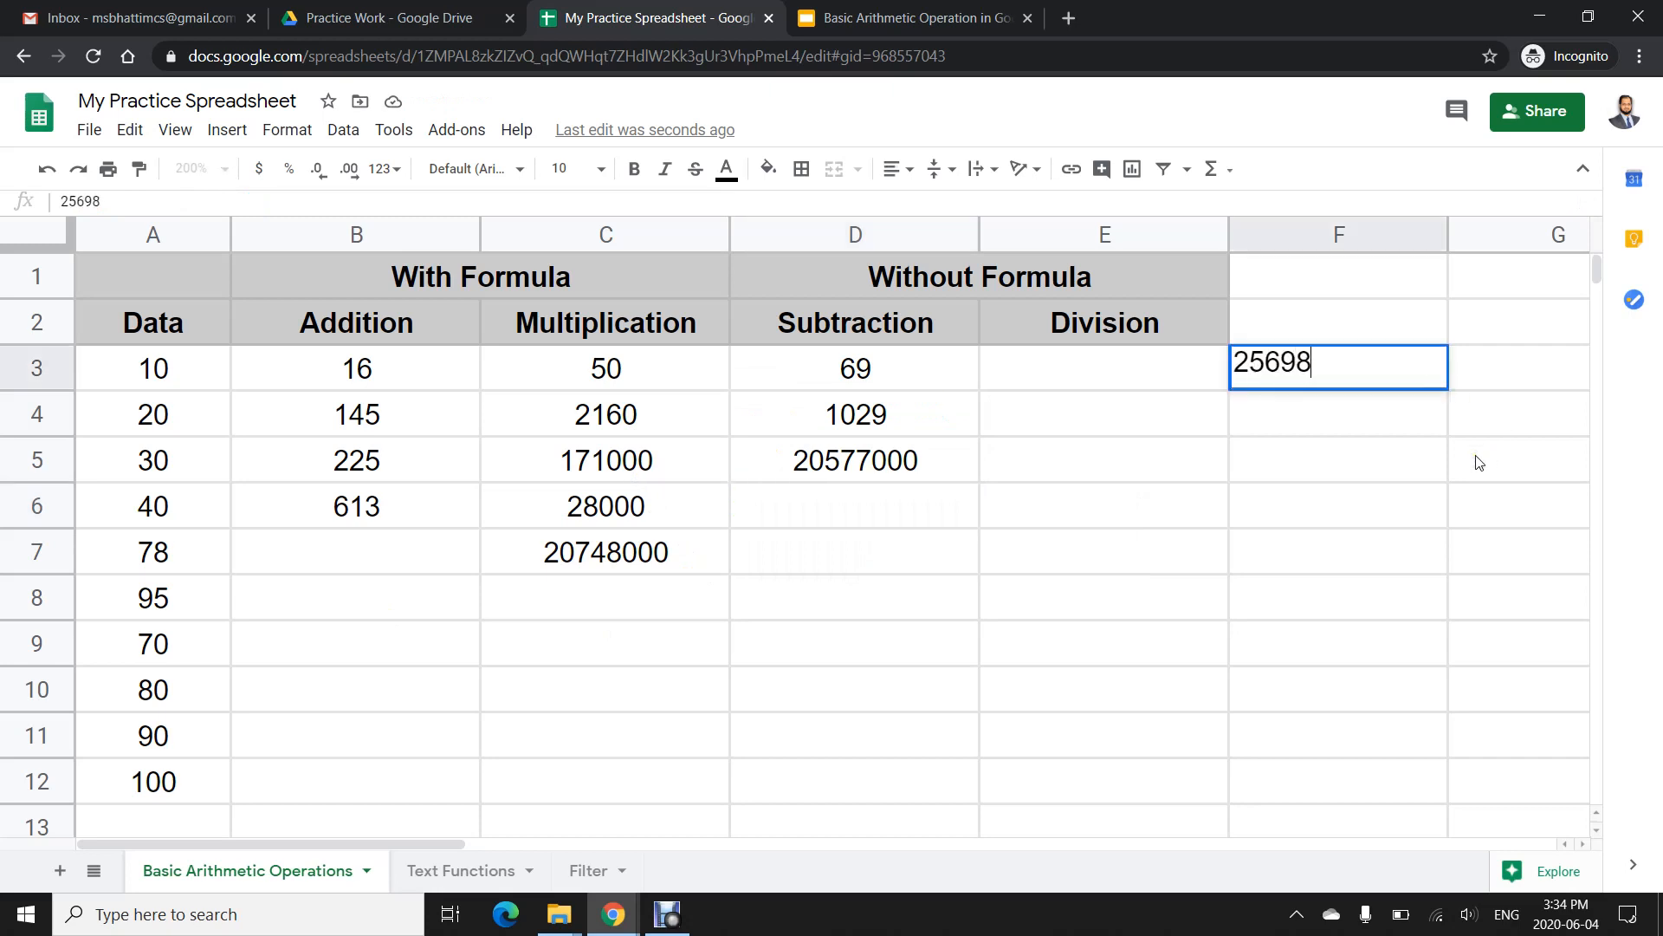
key("Return")
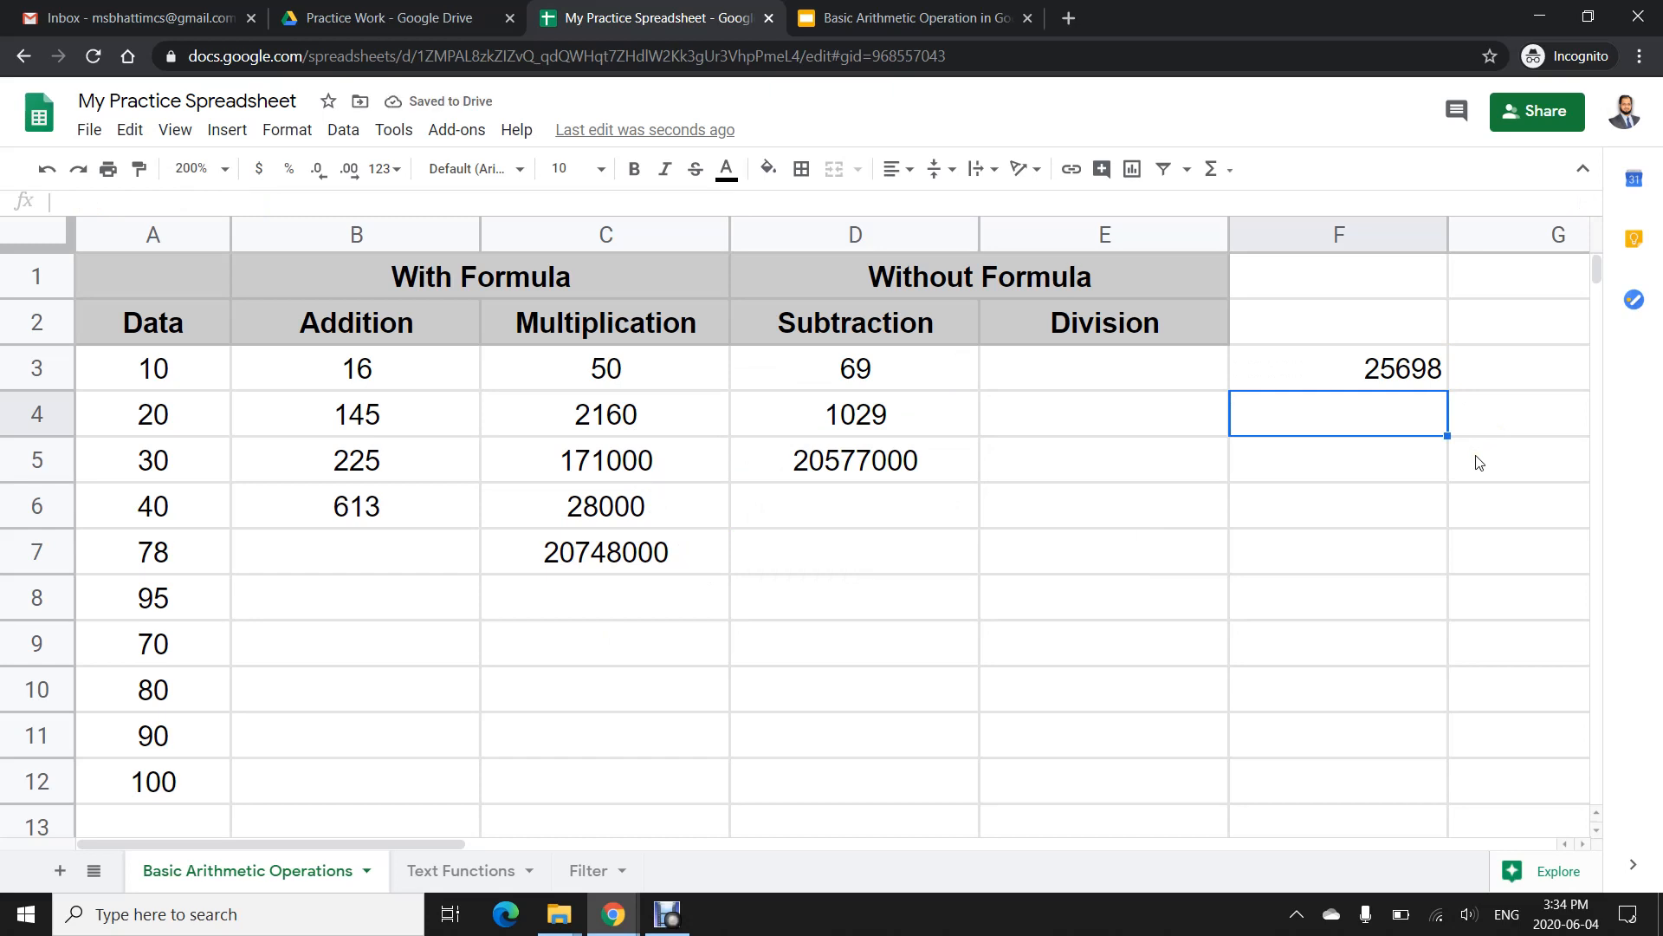
key("Return")
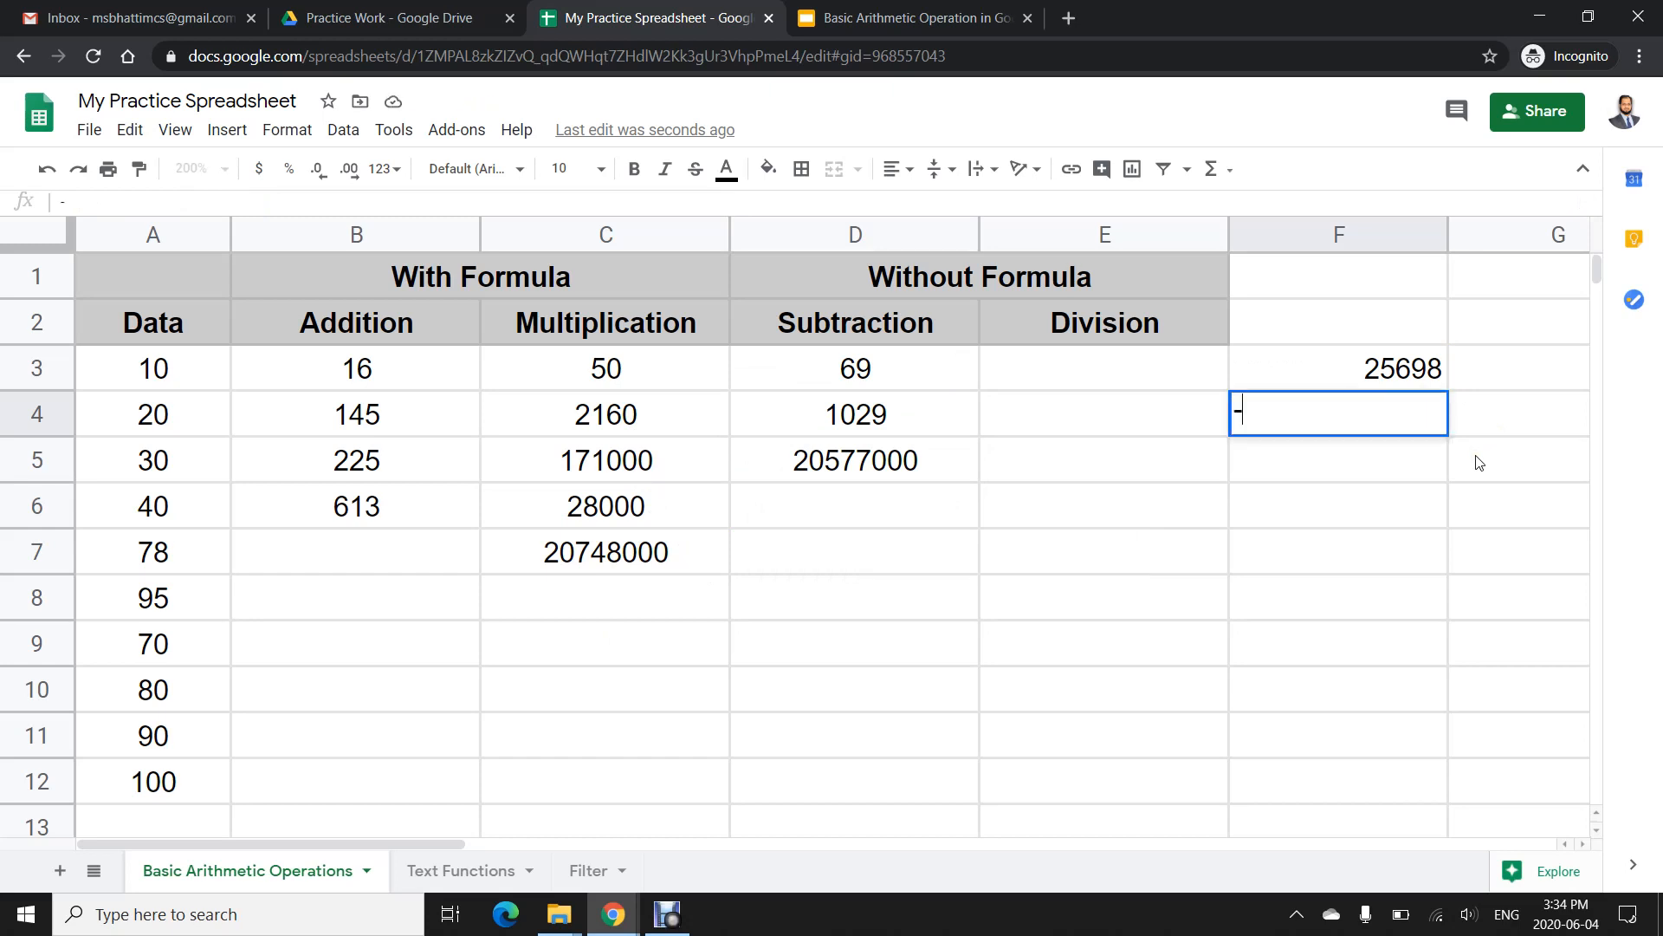
type("-25+-58-69-")
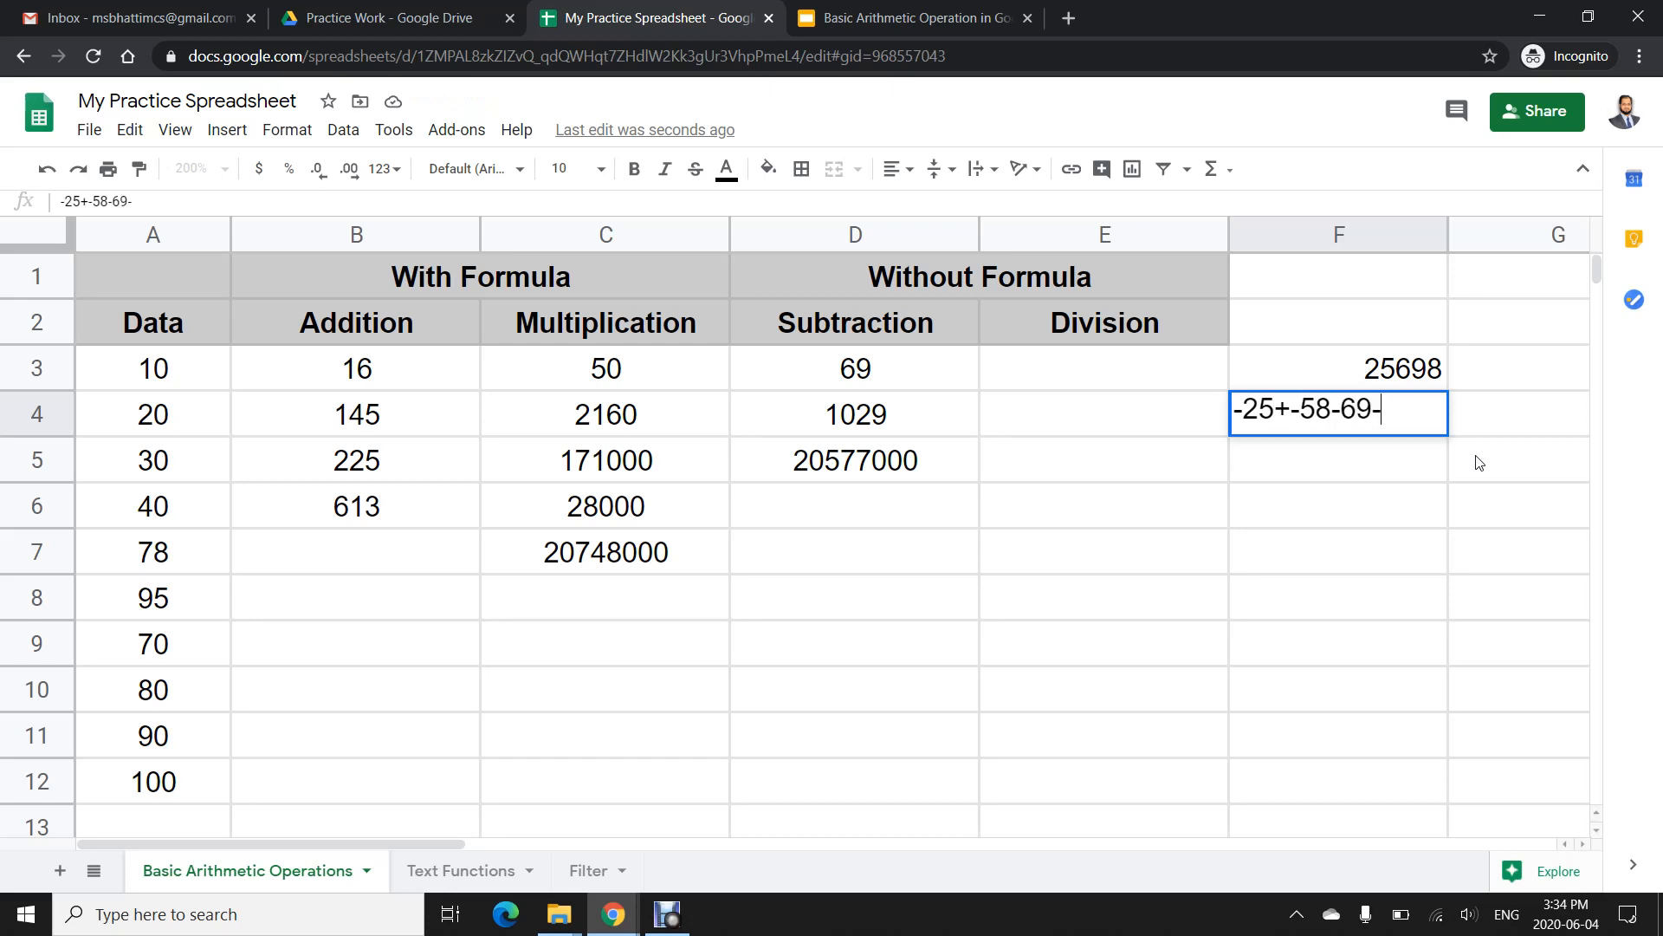
type("698")
key("Escape")
- Enter the numbers -98, -968, -68 and 75 in F4 through F7
type("-98")
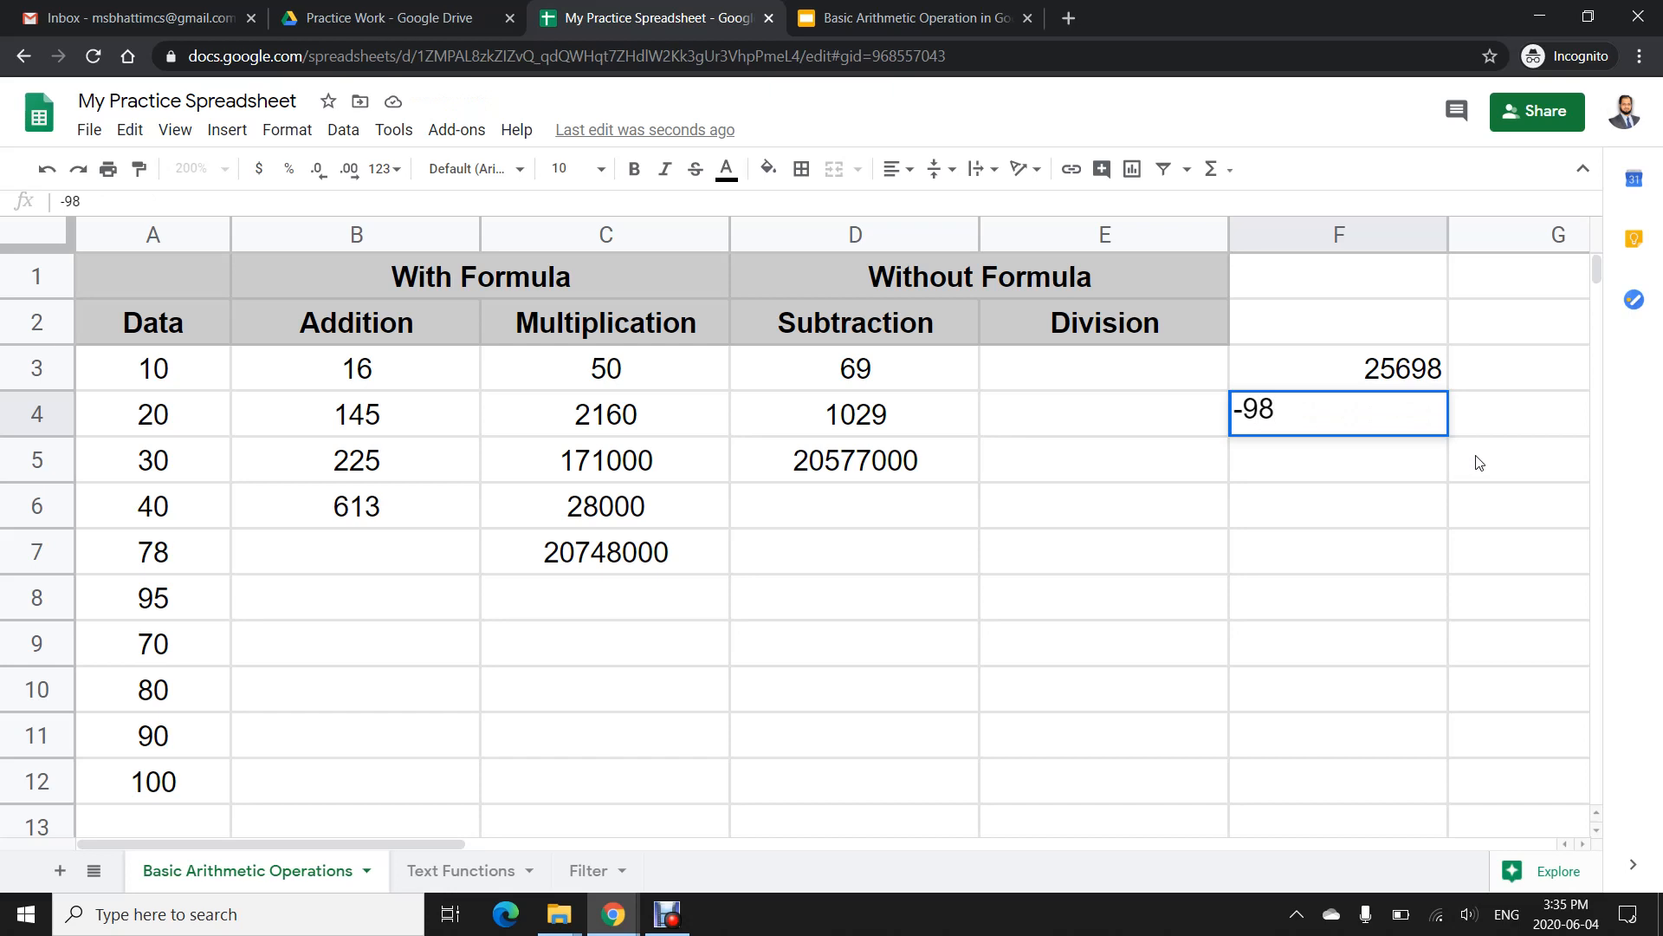
key("Return")
type("-968")
key("Return")
type("-68")
key("Return")
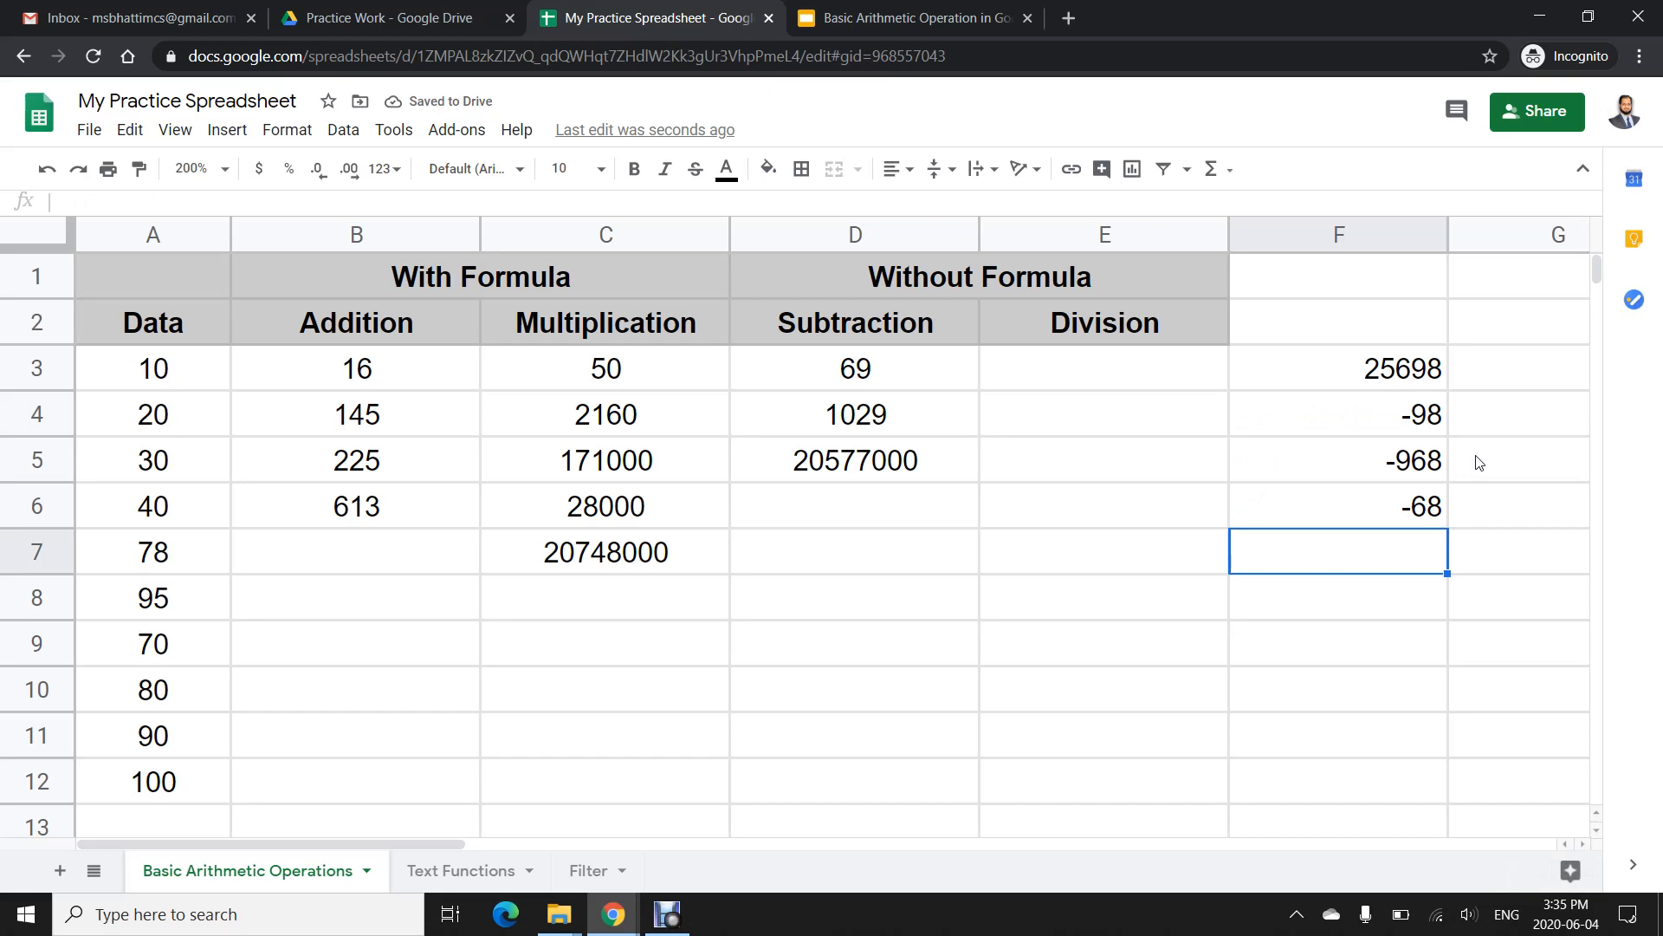
type("75")
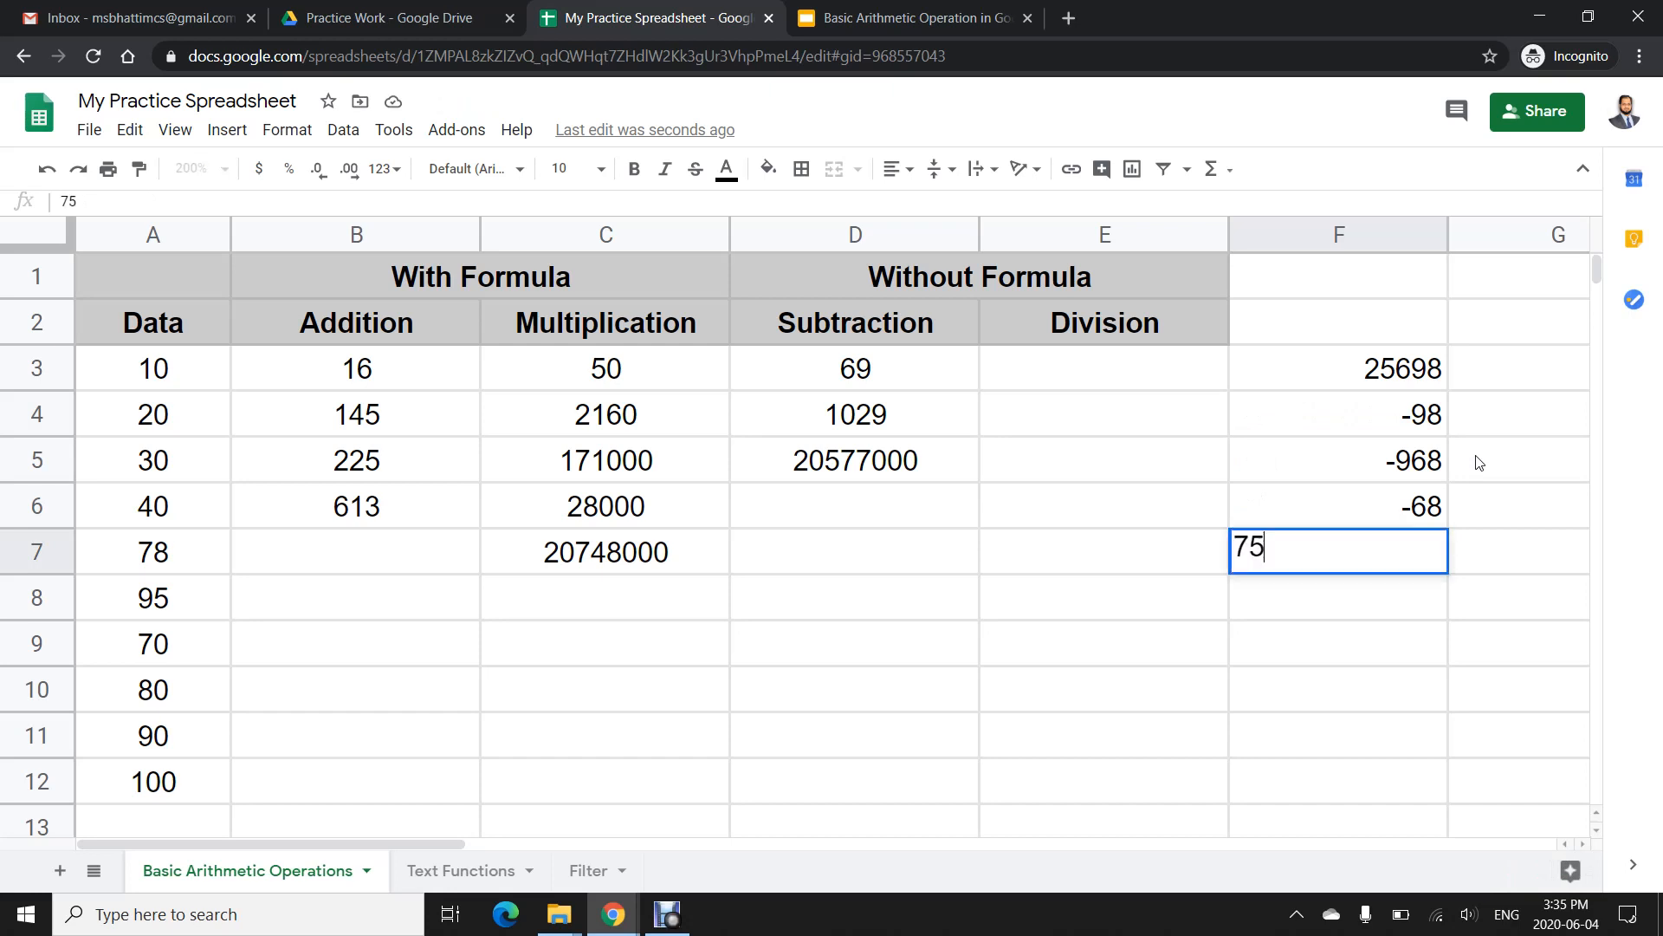
key("Return")
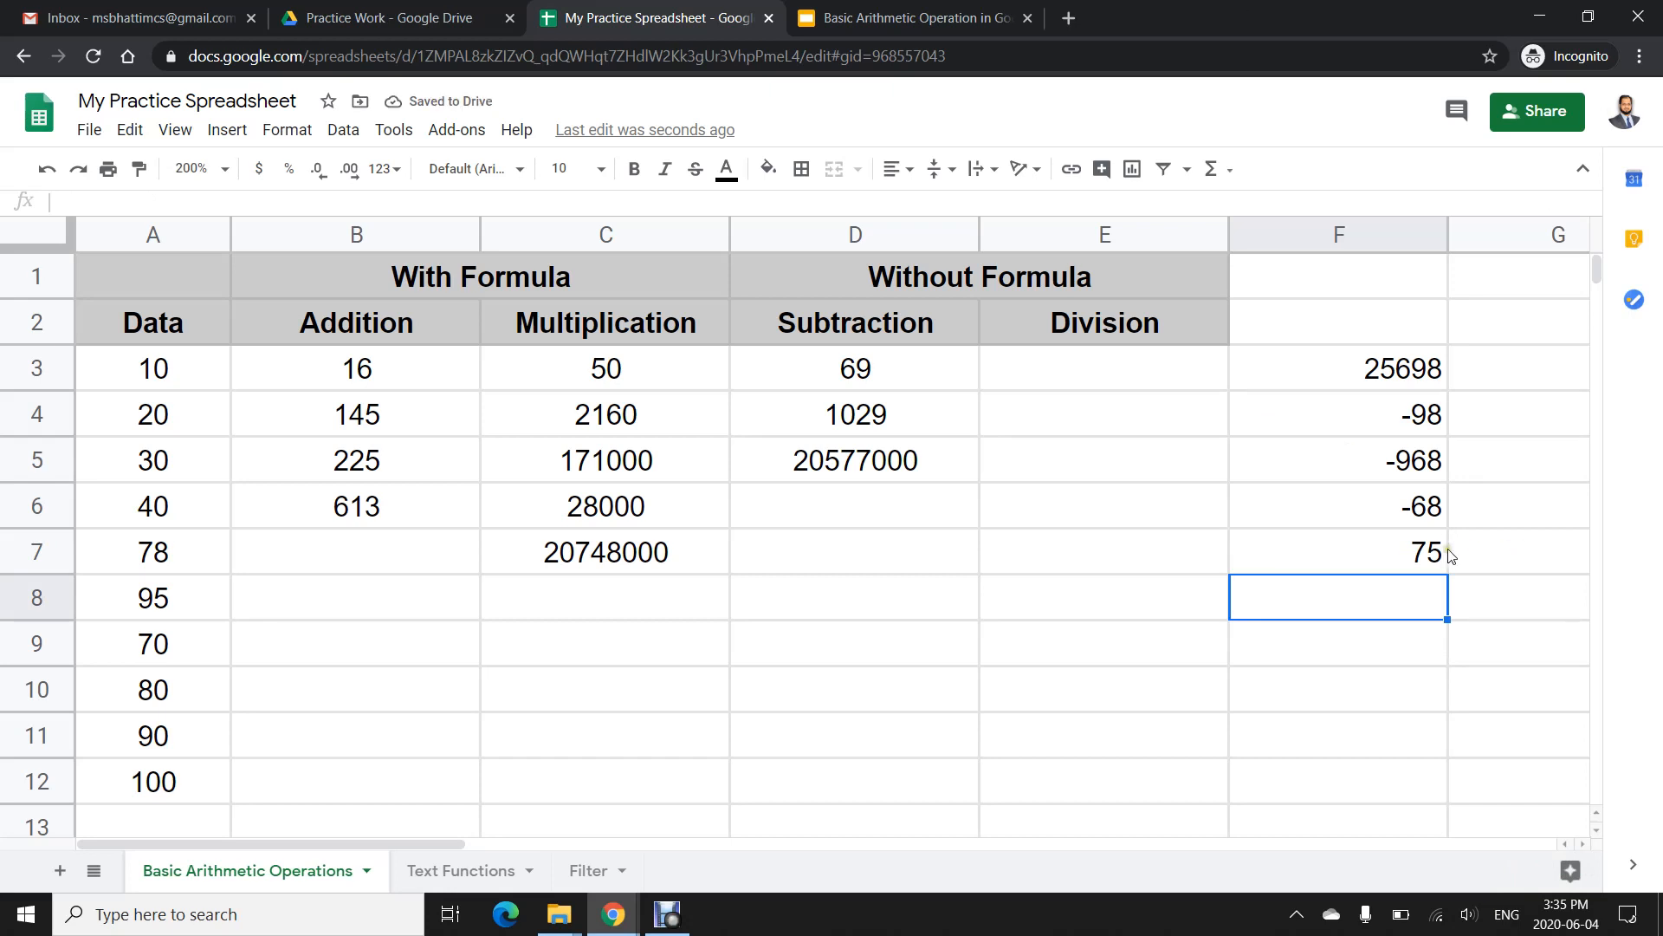
- In D6, enter a SUM formula over the range F3:F7
left_click(948, 510)
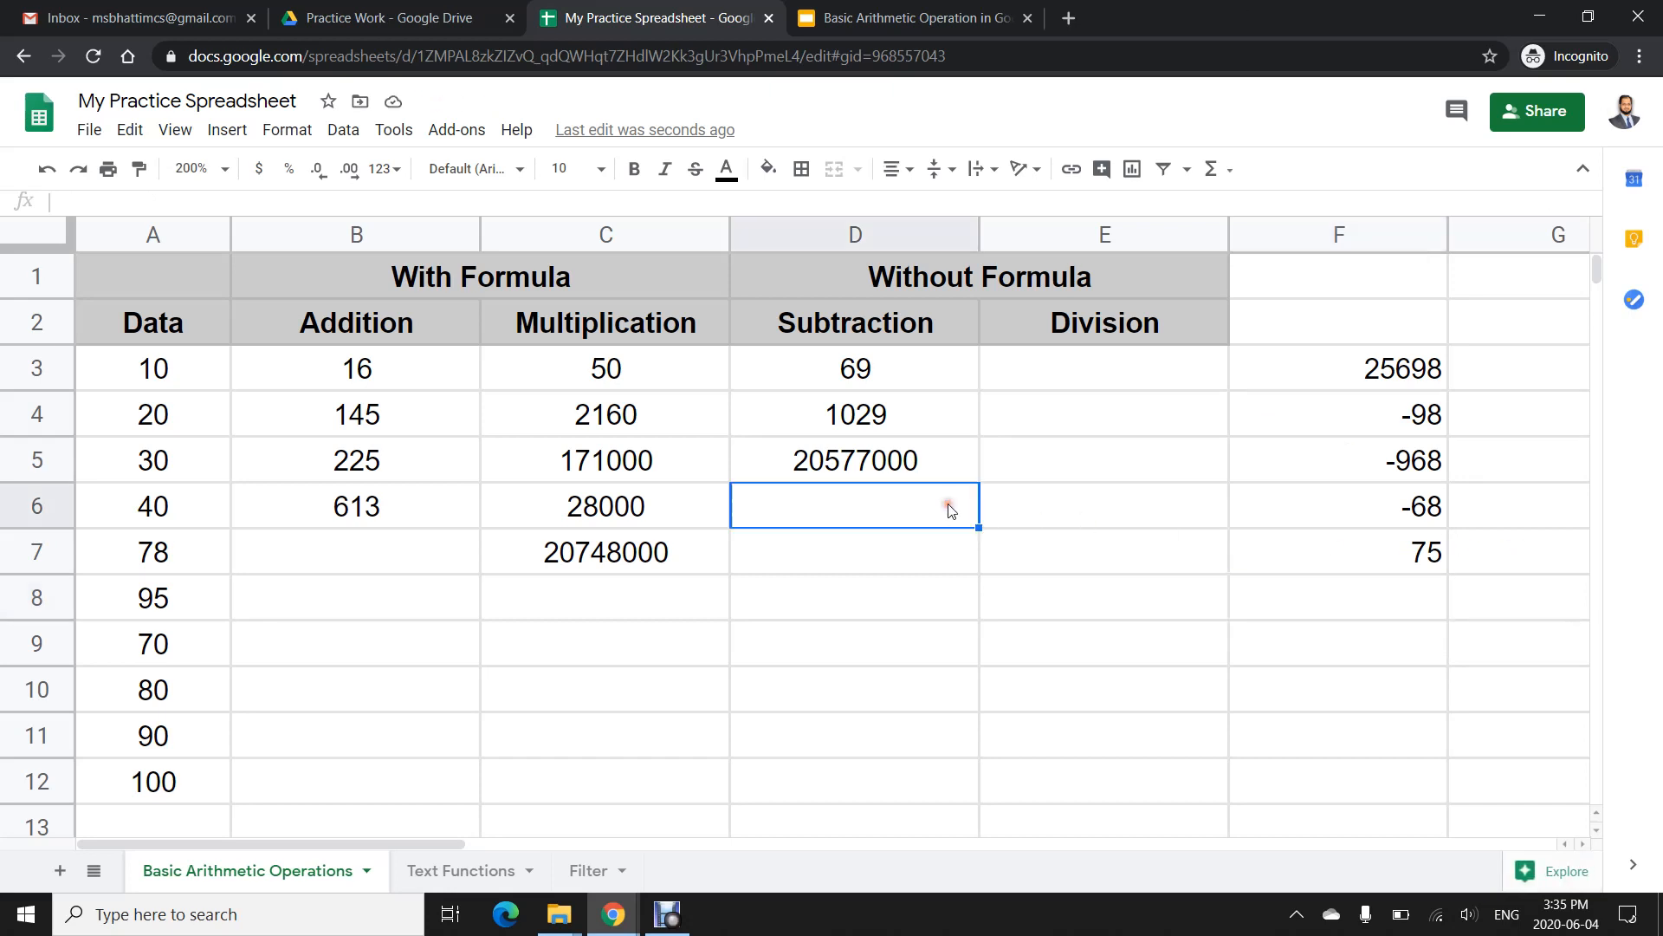
type("=")
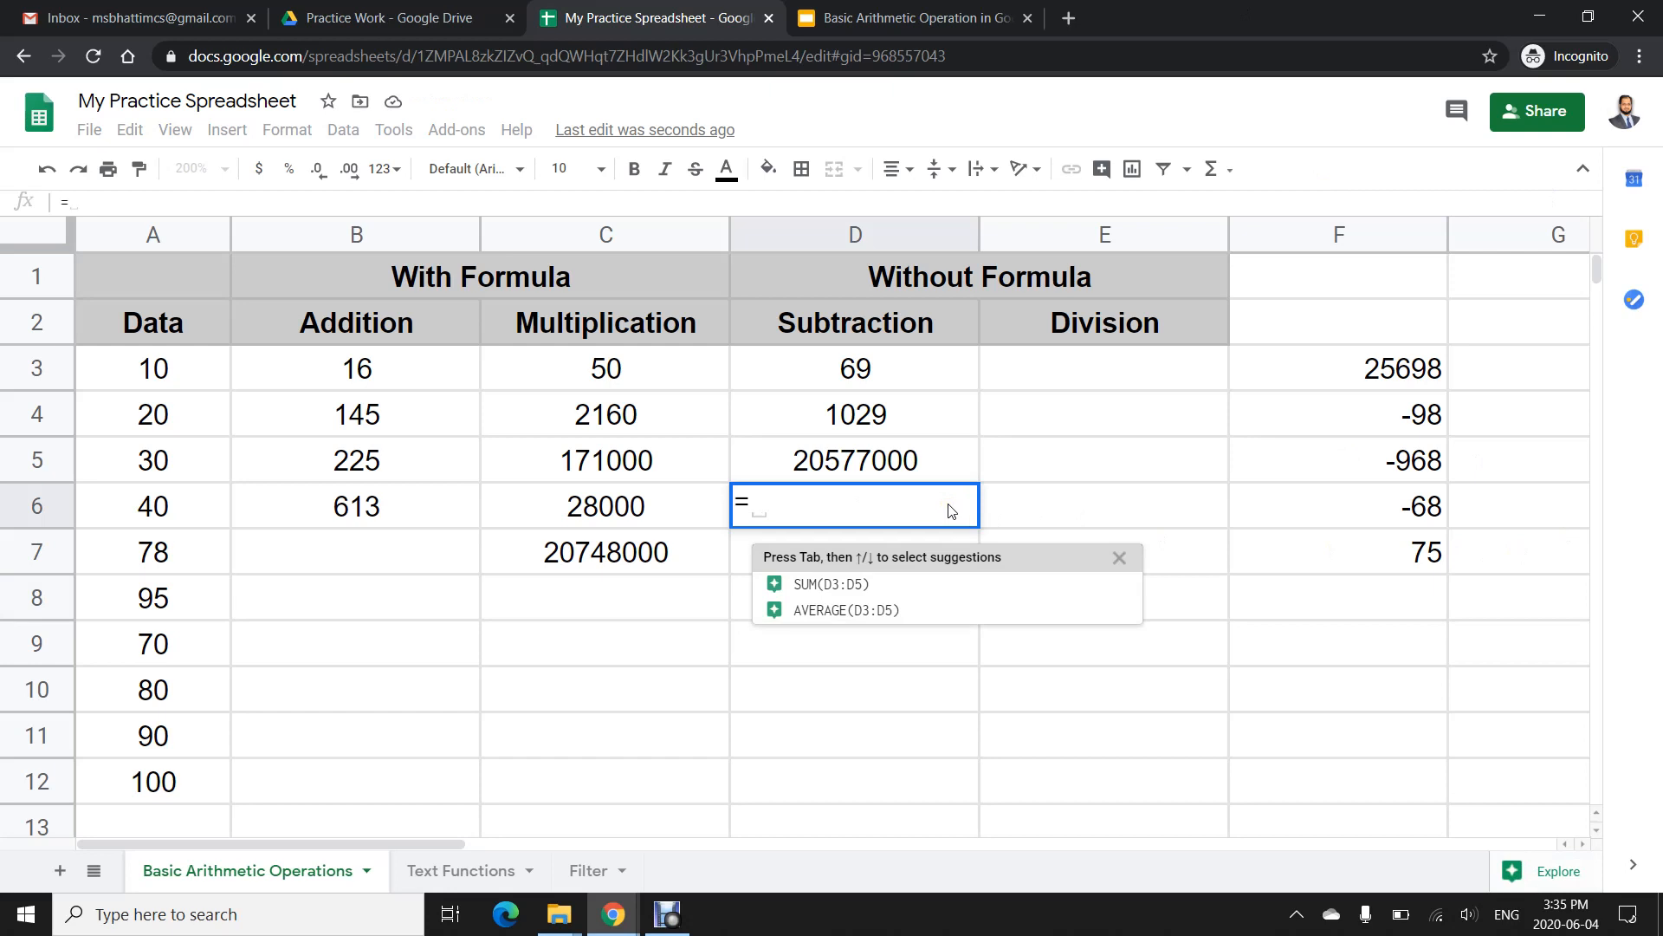
type("SUM(D3:D5")
key("Tab")
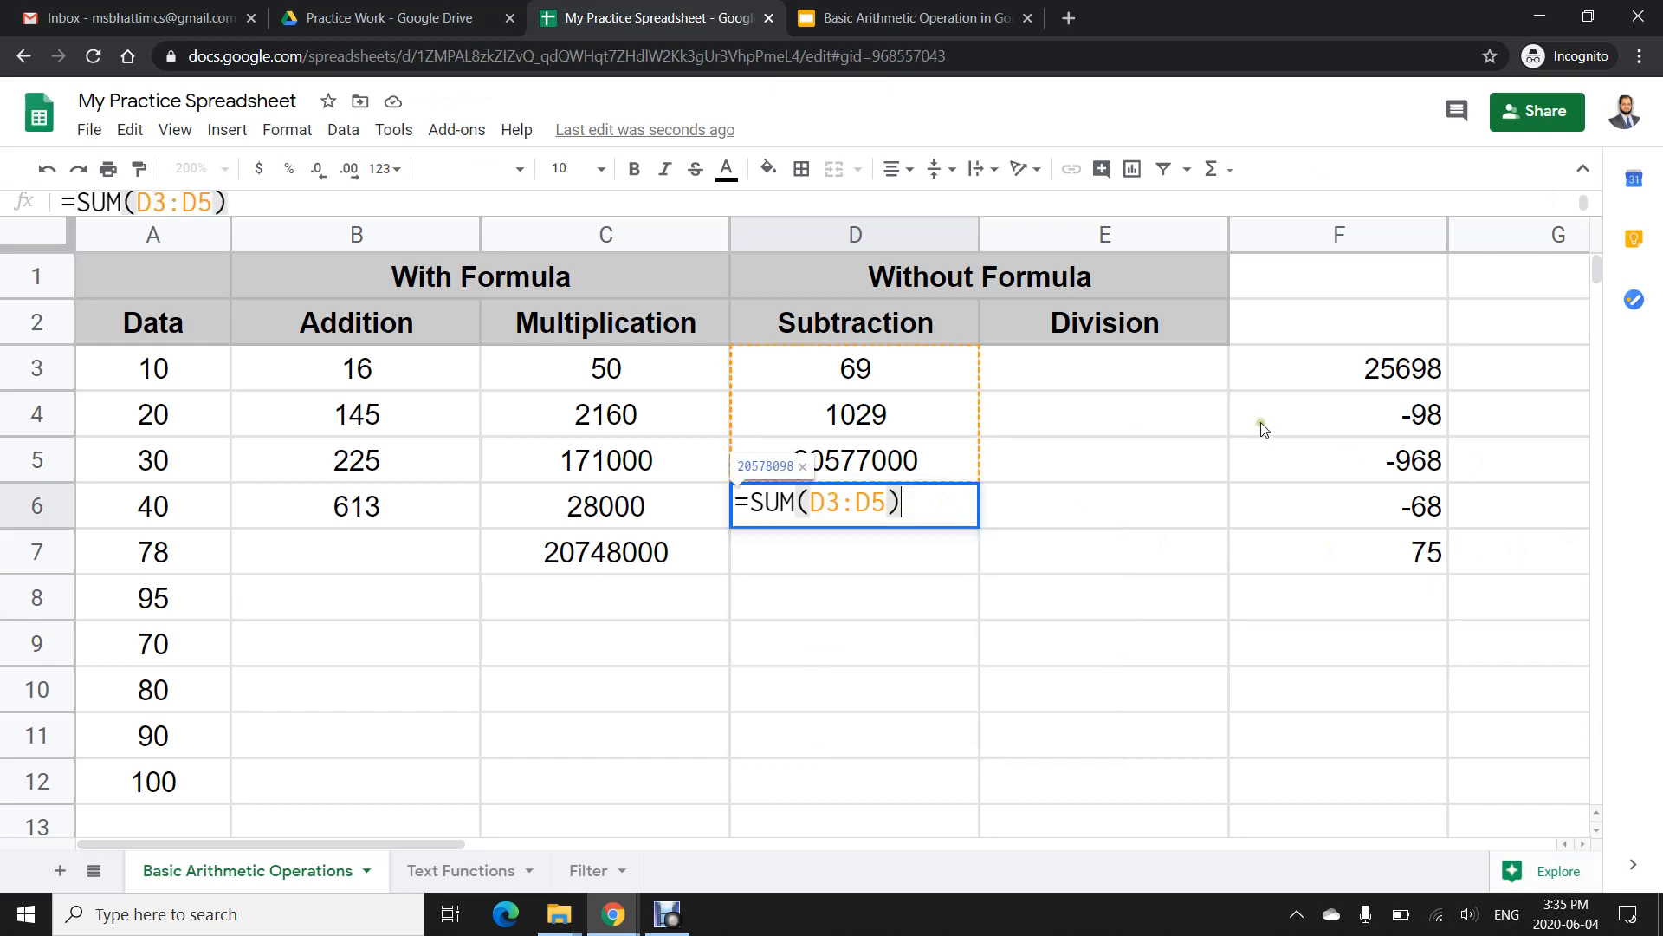
key("BackSpace")
key("BackSpace")
key("BackSpace")
key("BackSpace")
key("BackSpace")
key("BackSpace")
left_click_drag(1421, 373, 1370, 567)
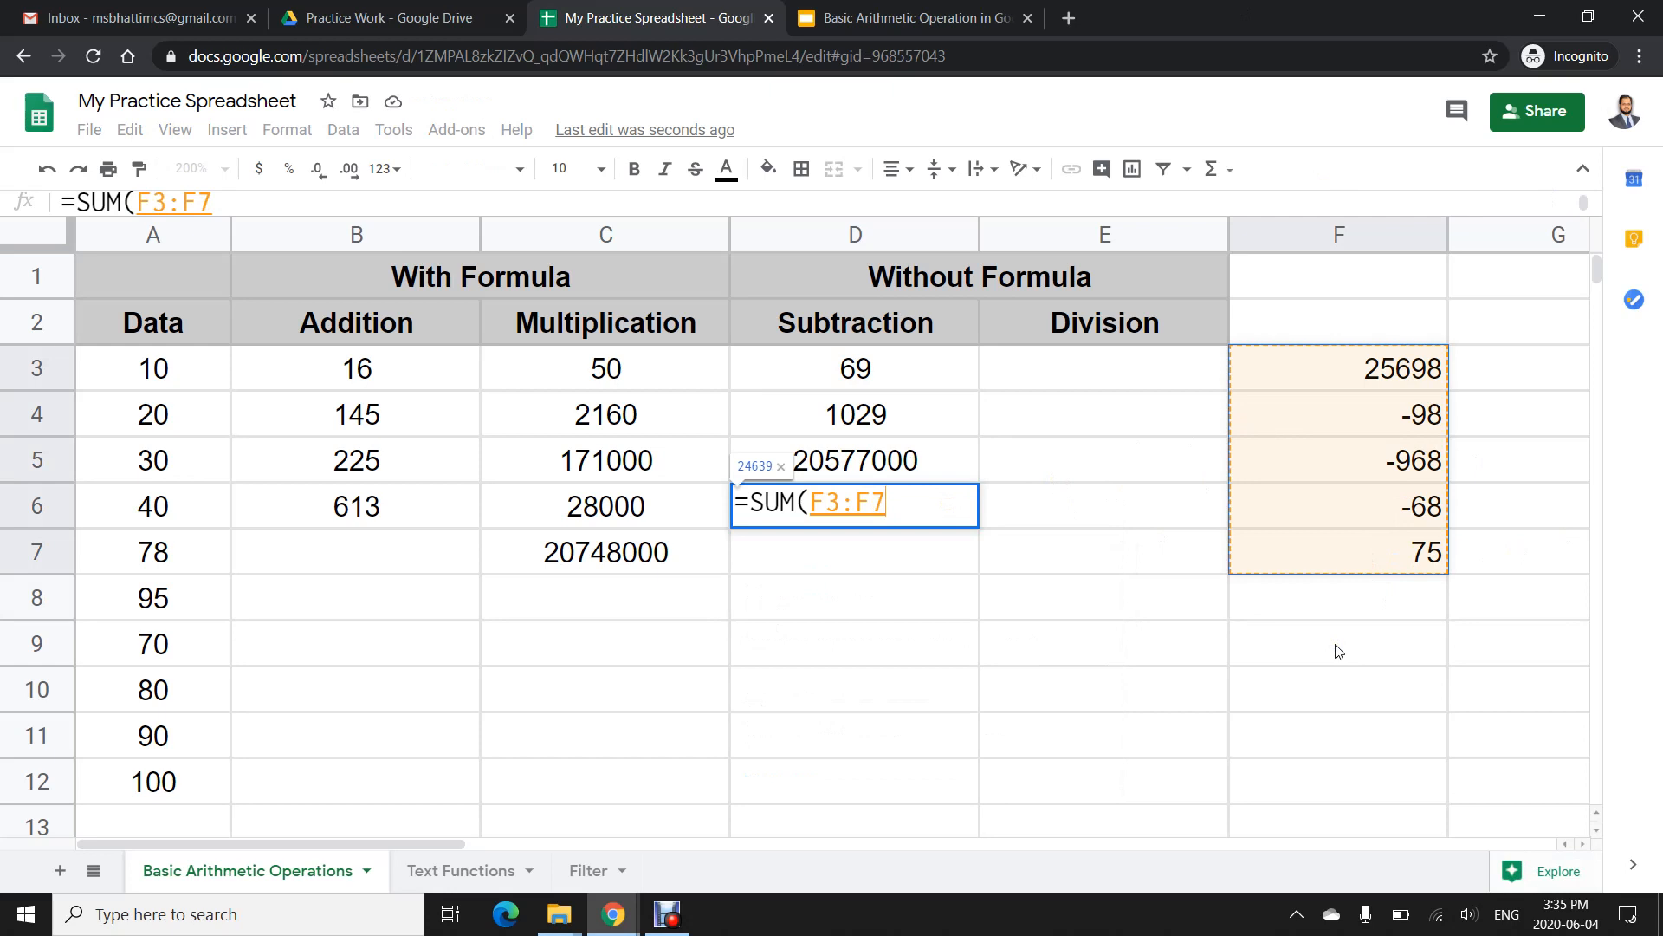
key("Return")
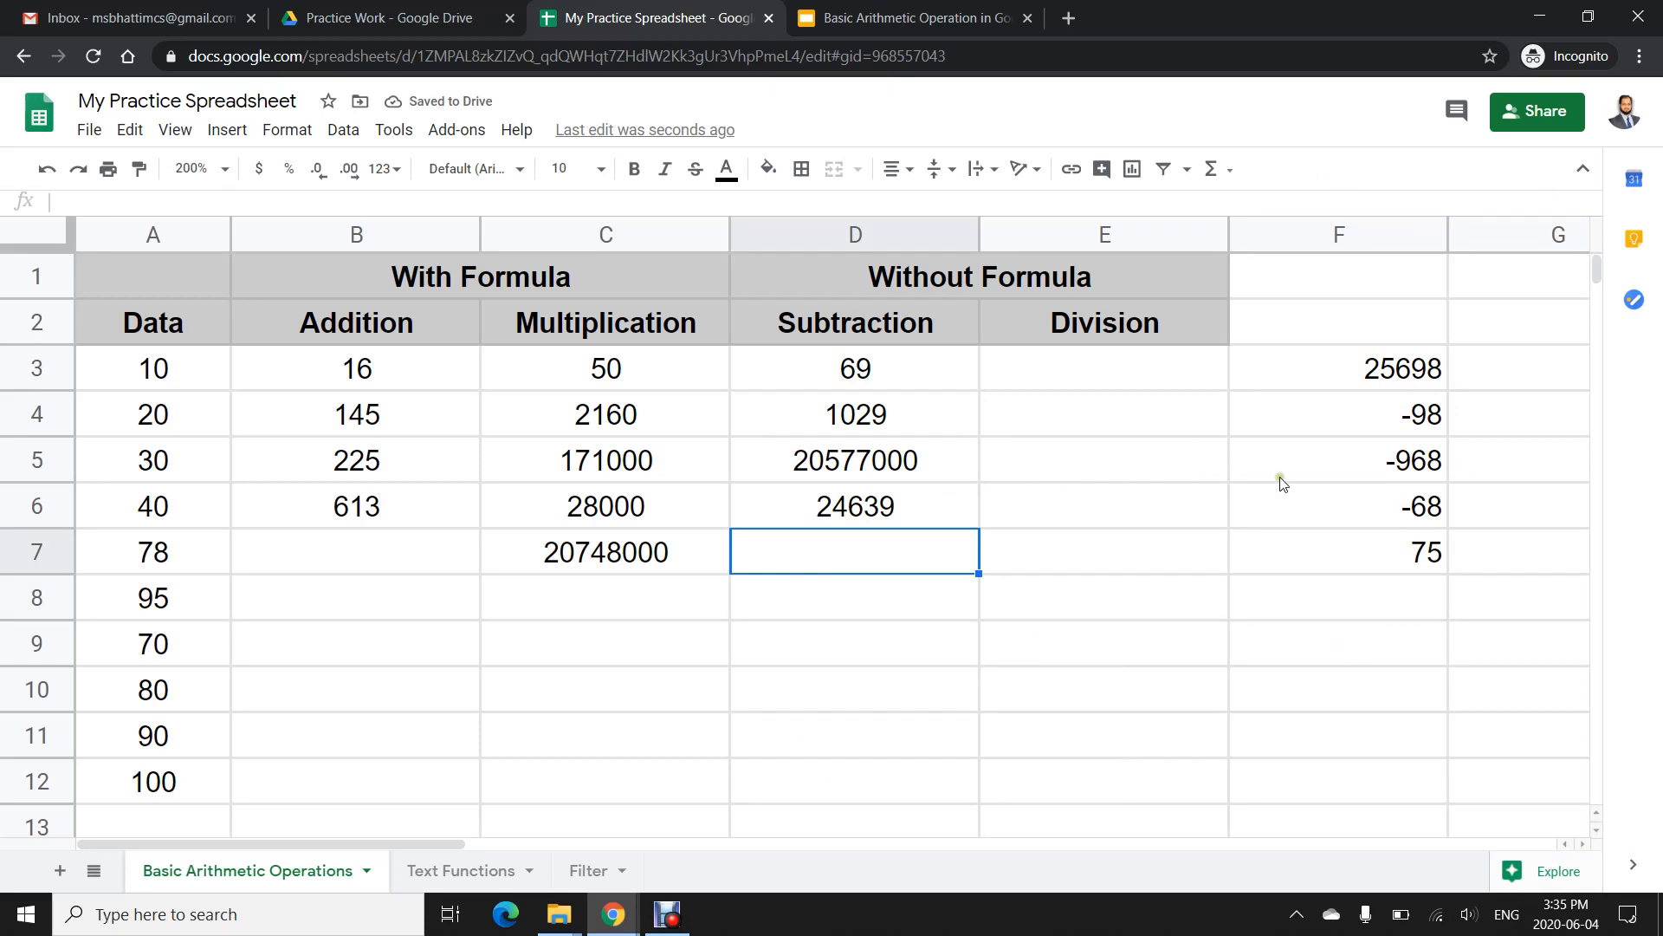
- In E3 under Division, enter the formula =125/8
left_click(1100, 372)
type("=125")
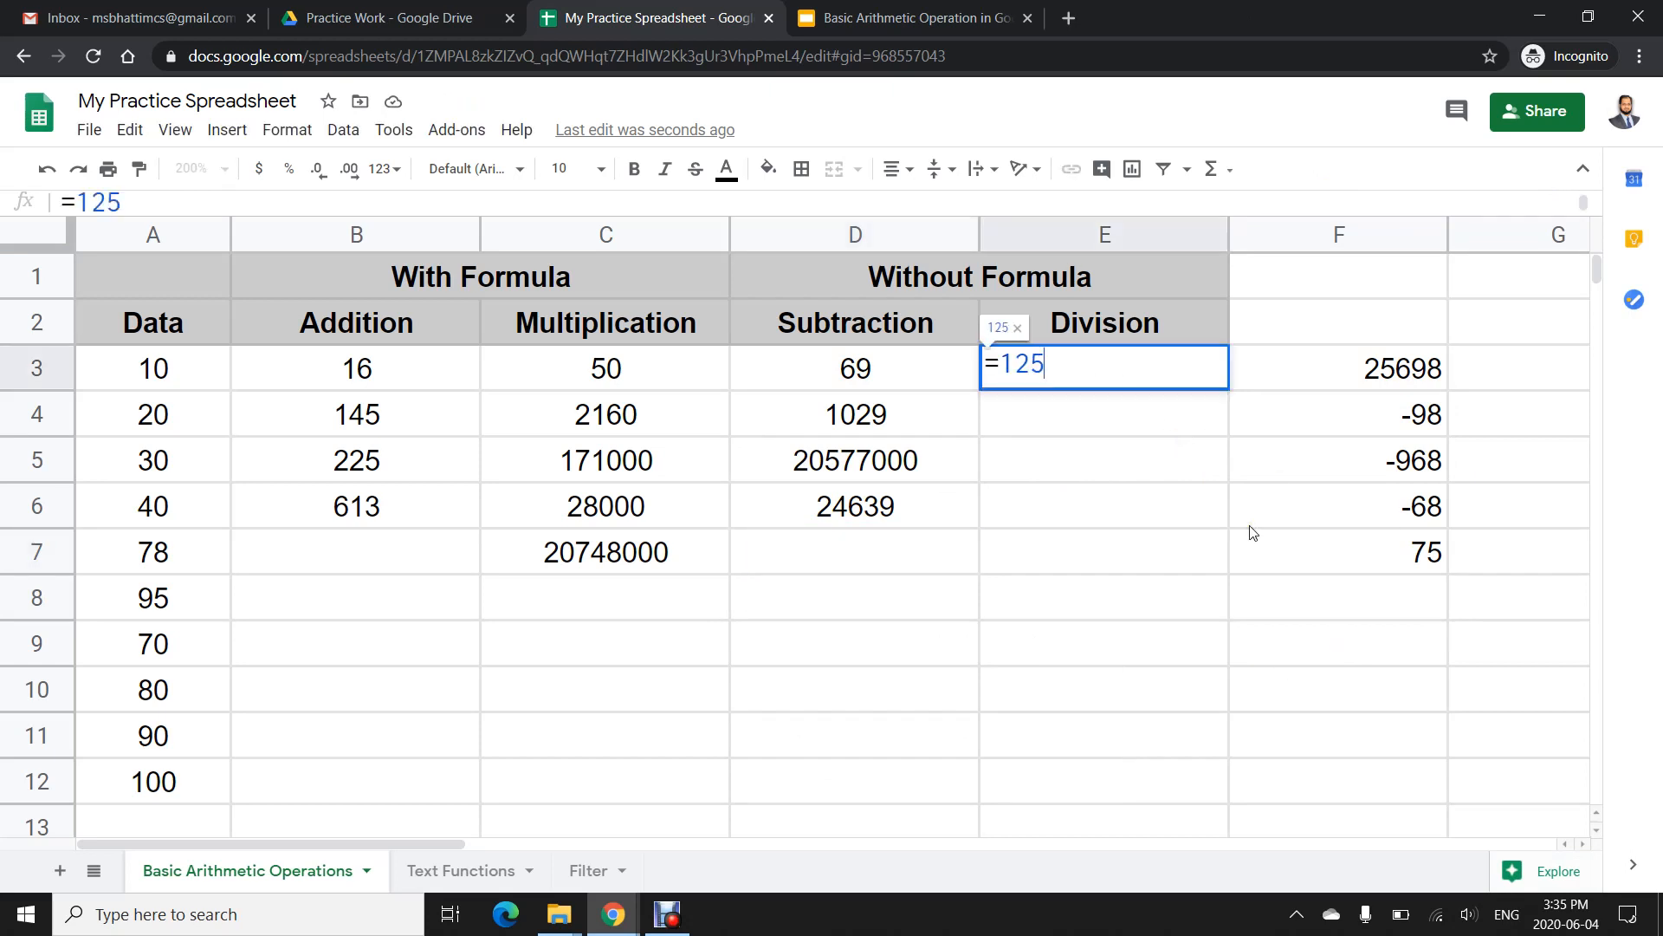
type("/")
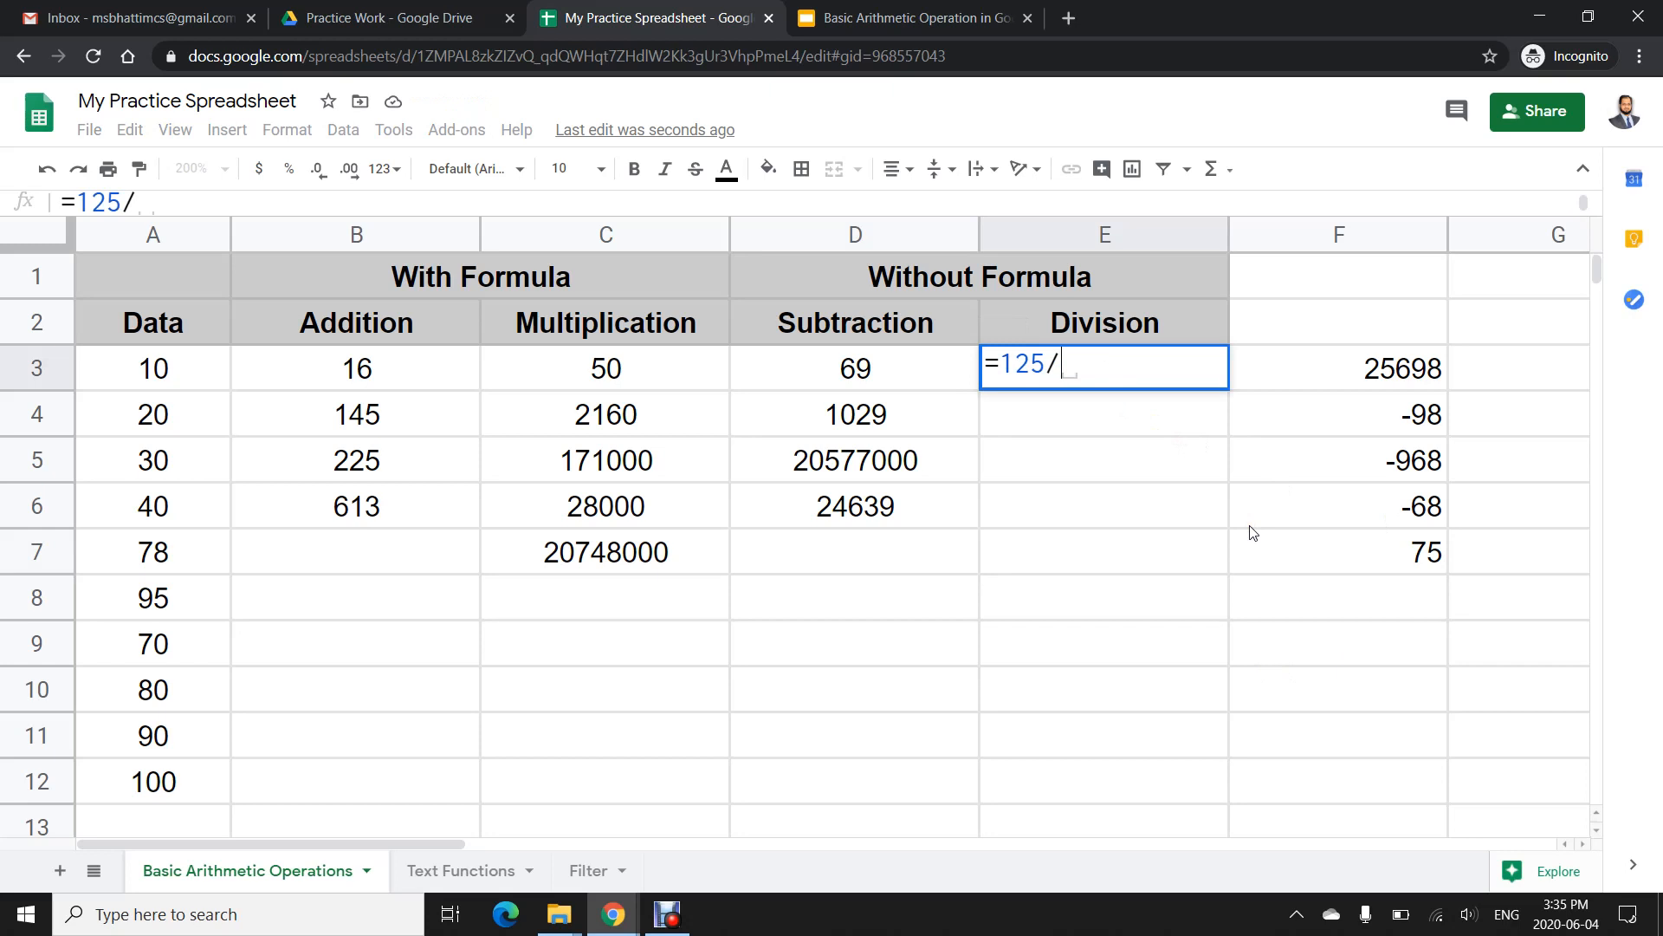
type("8")
key("Return")
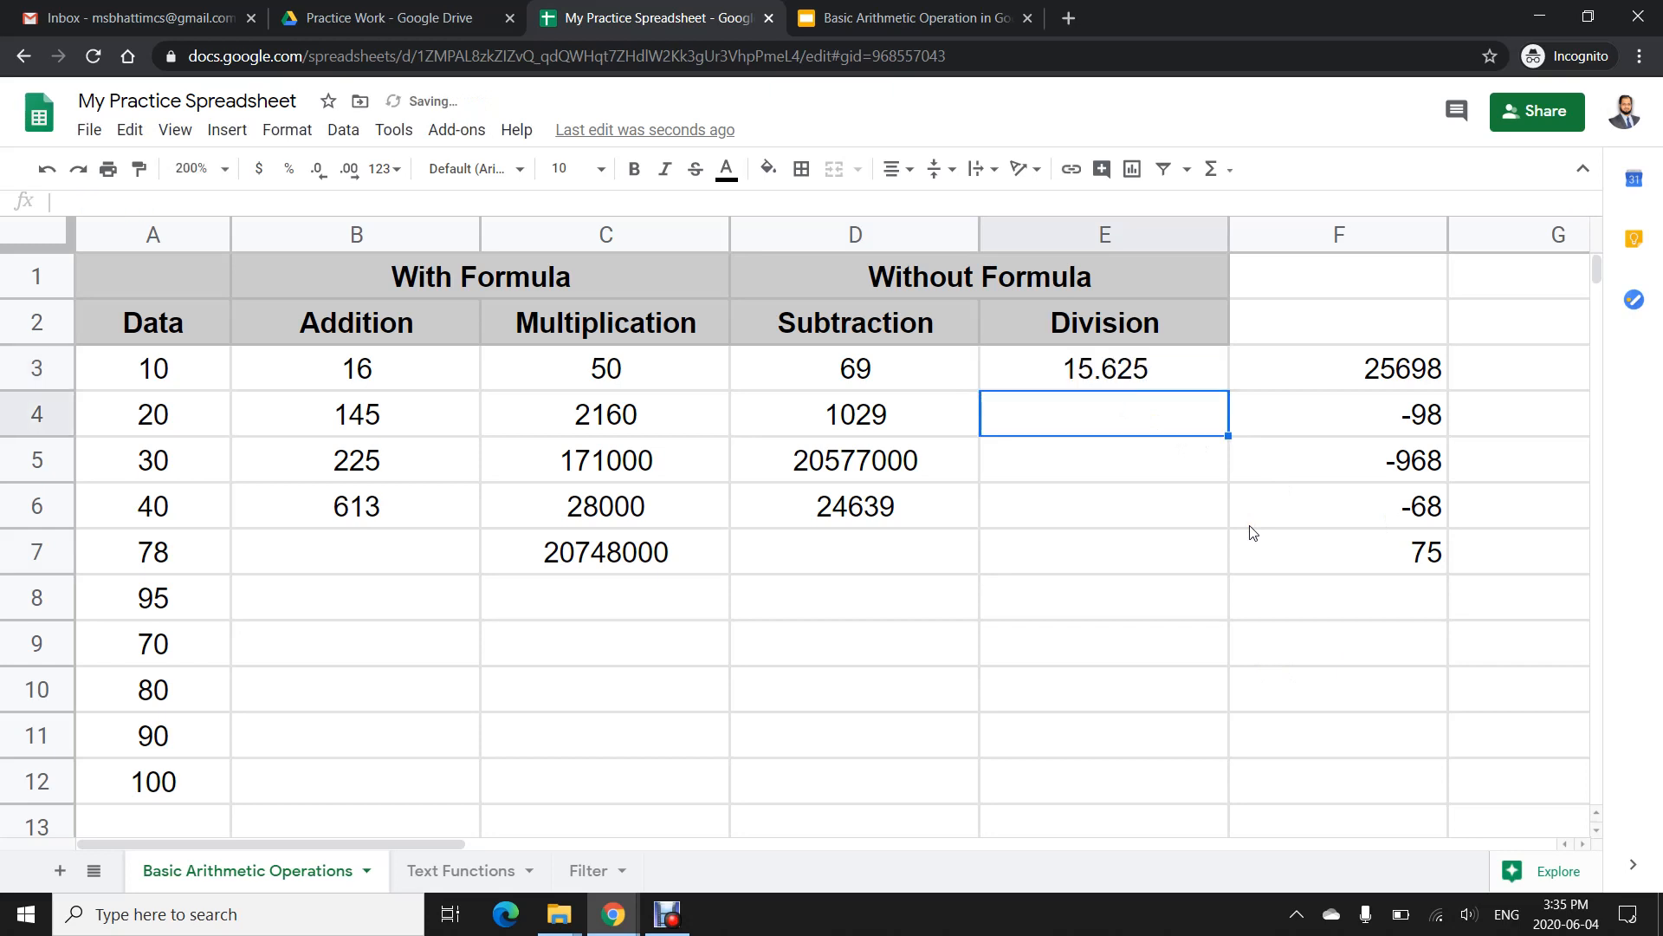
- In E4, enter the formula =789/3/2
type("=")
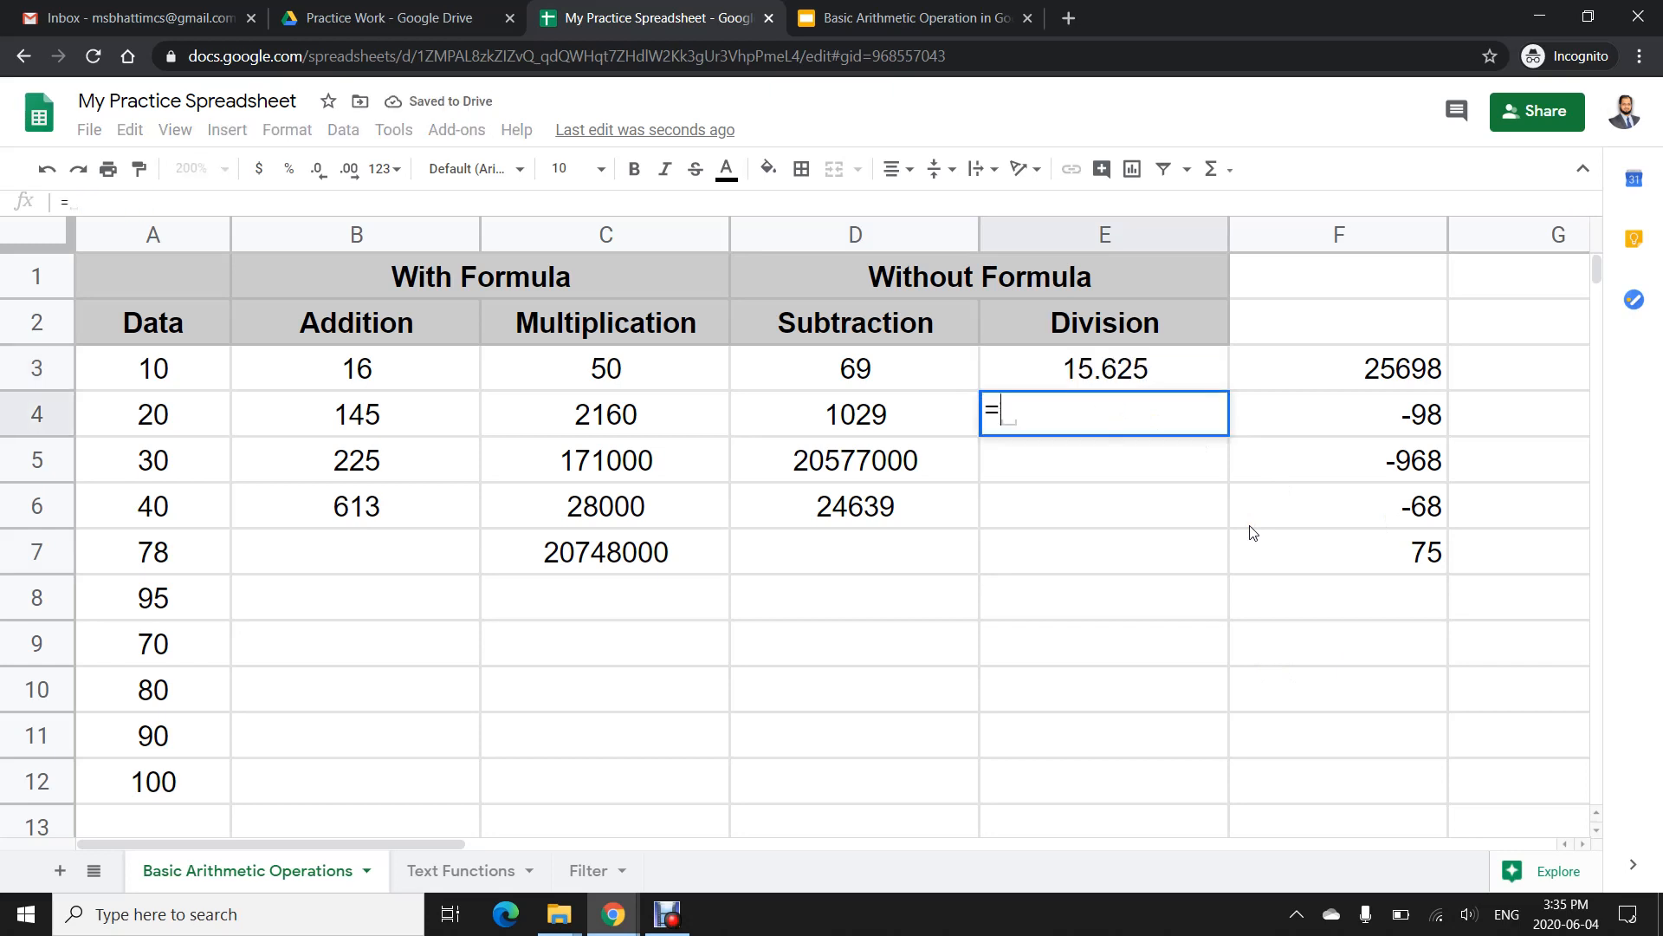
type("789")
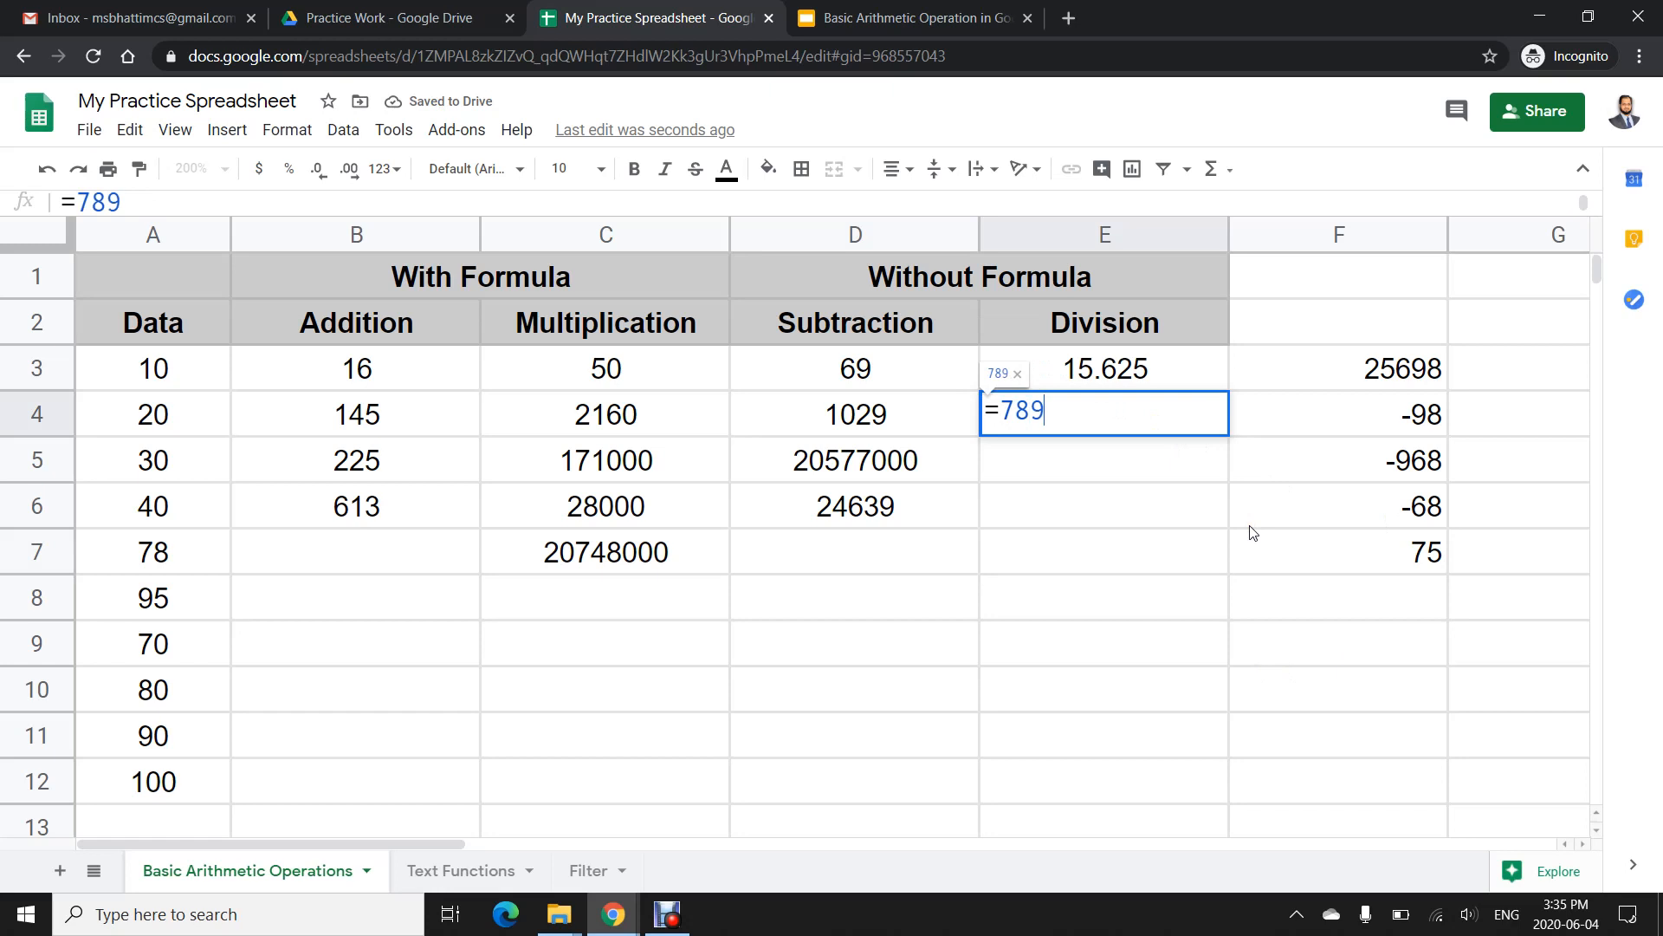
type("/3/2")
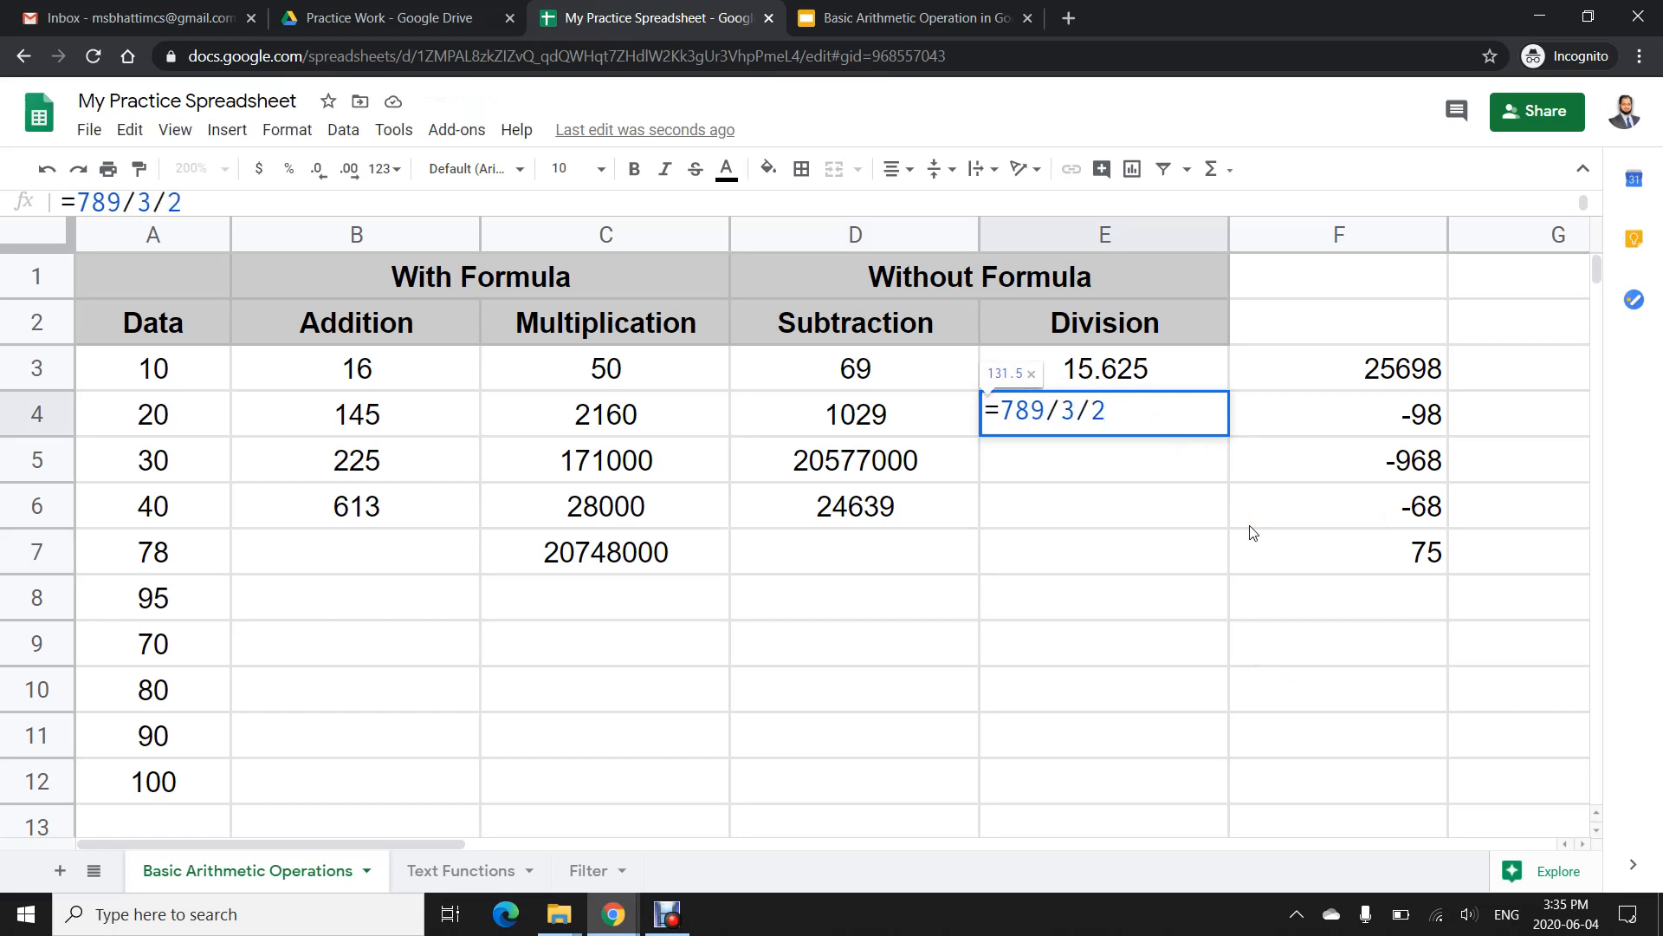
key("Return")
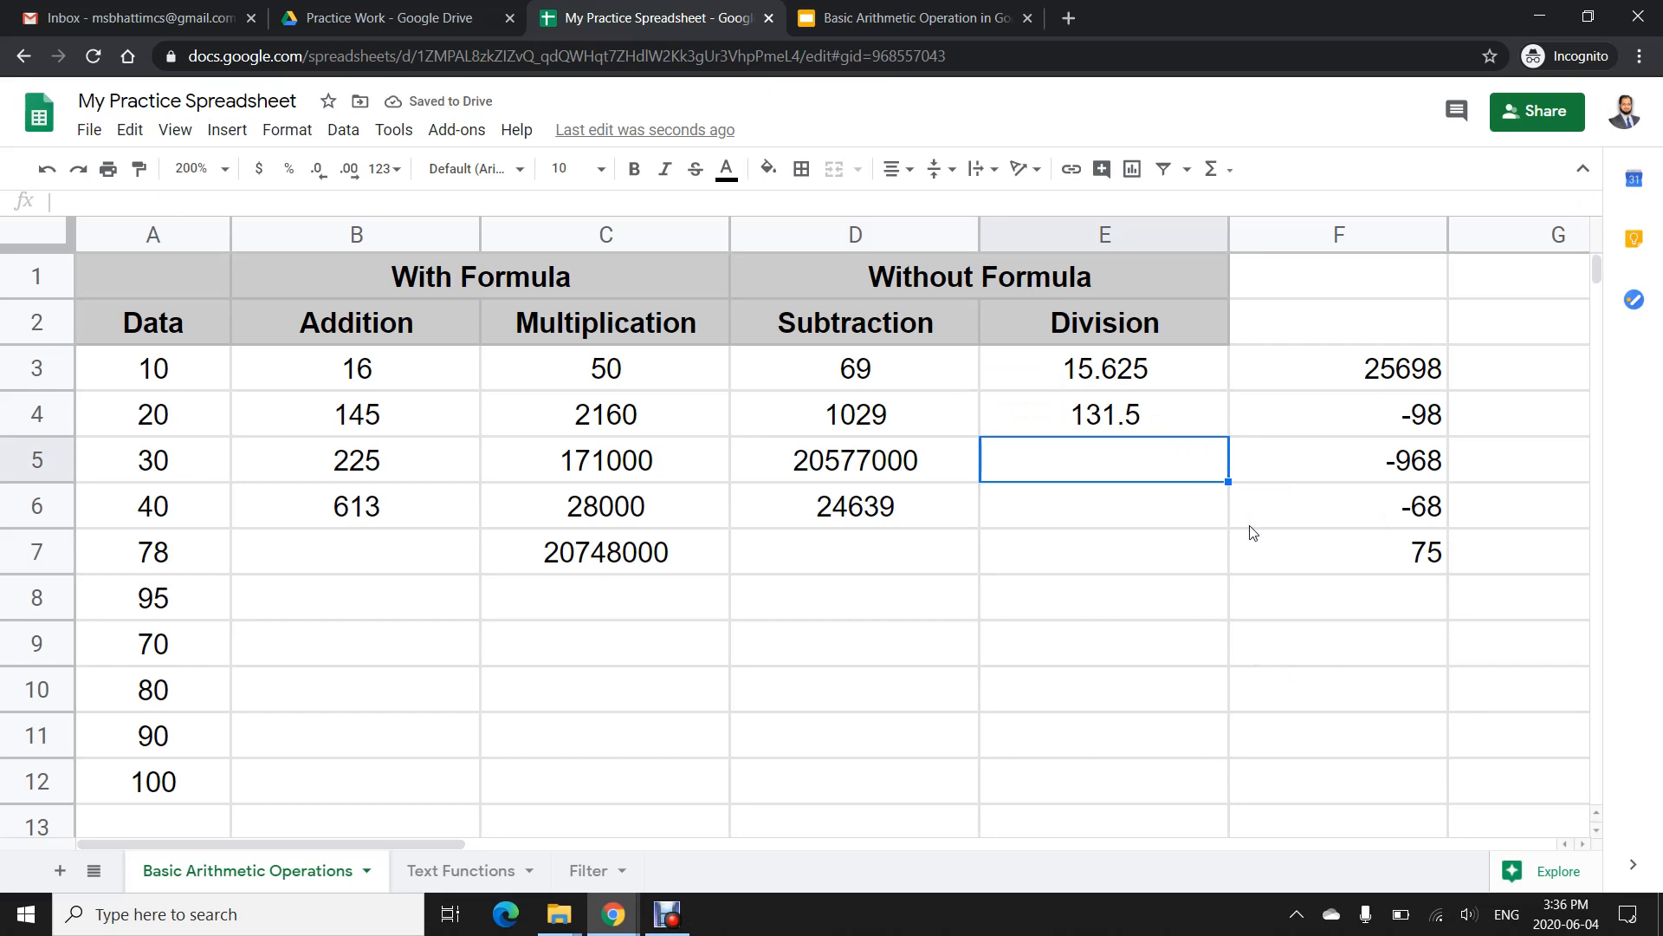
- In E5, enter a formula dividing D5 by D4 by picking the cells
type("=")
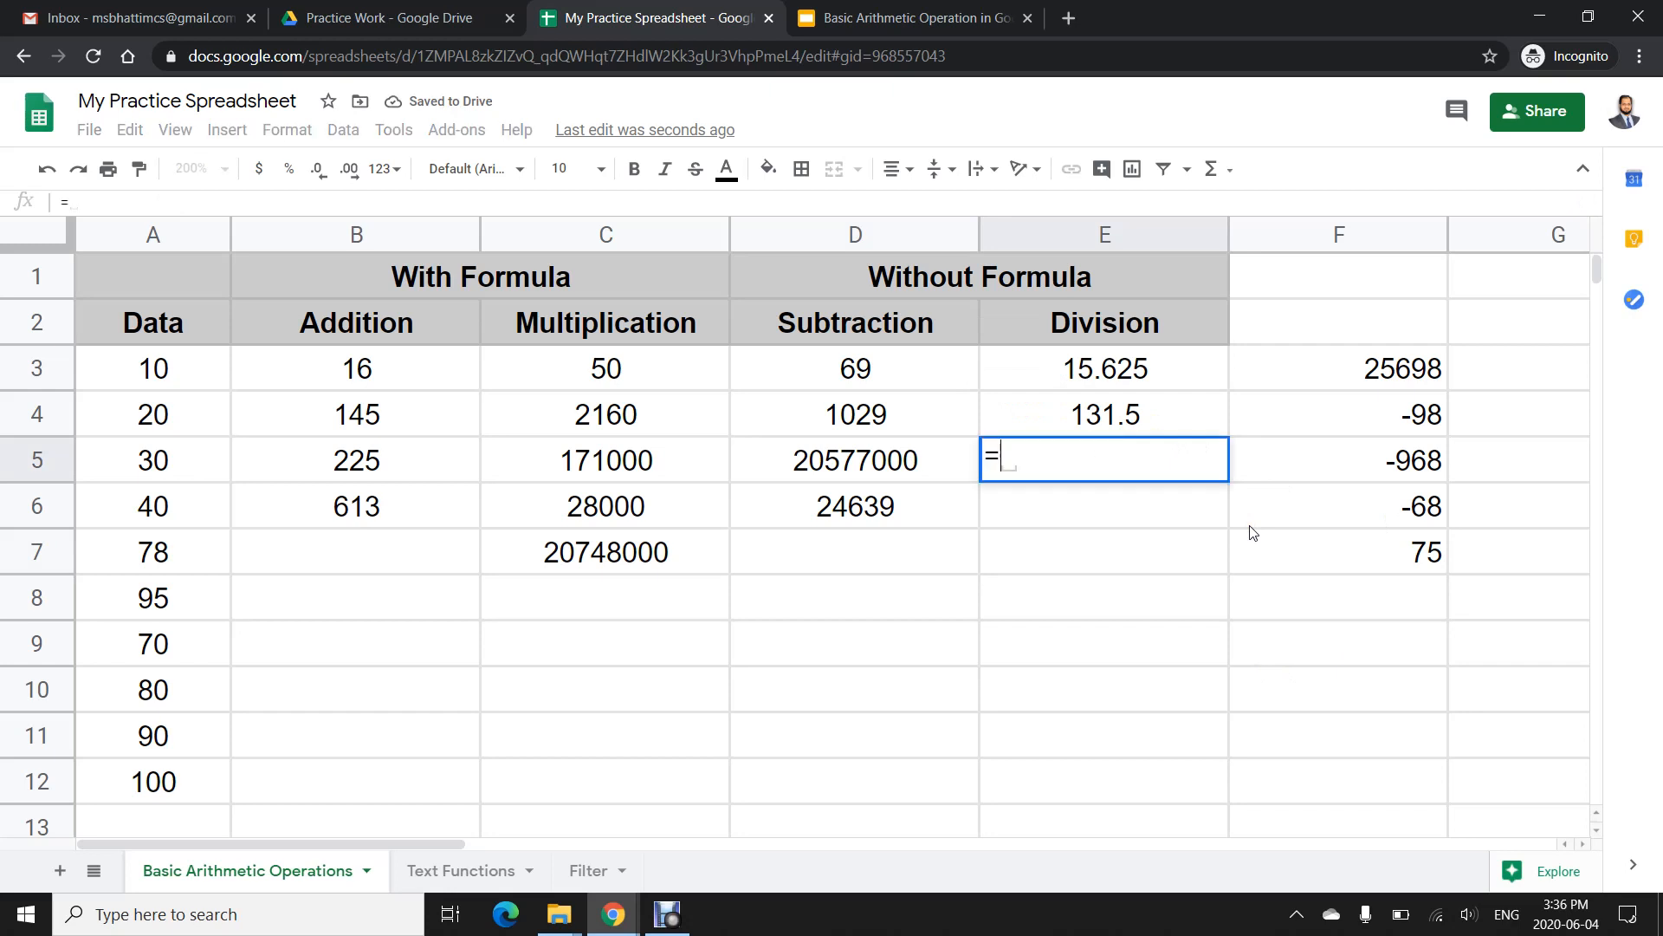
left_click(840, 469)
type("/")
left_click(836, 406)
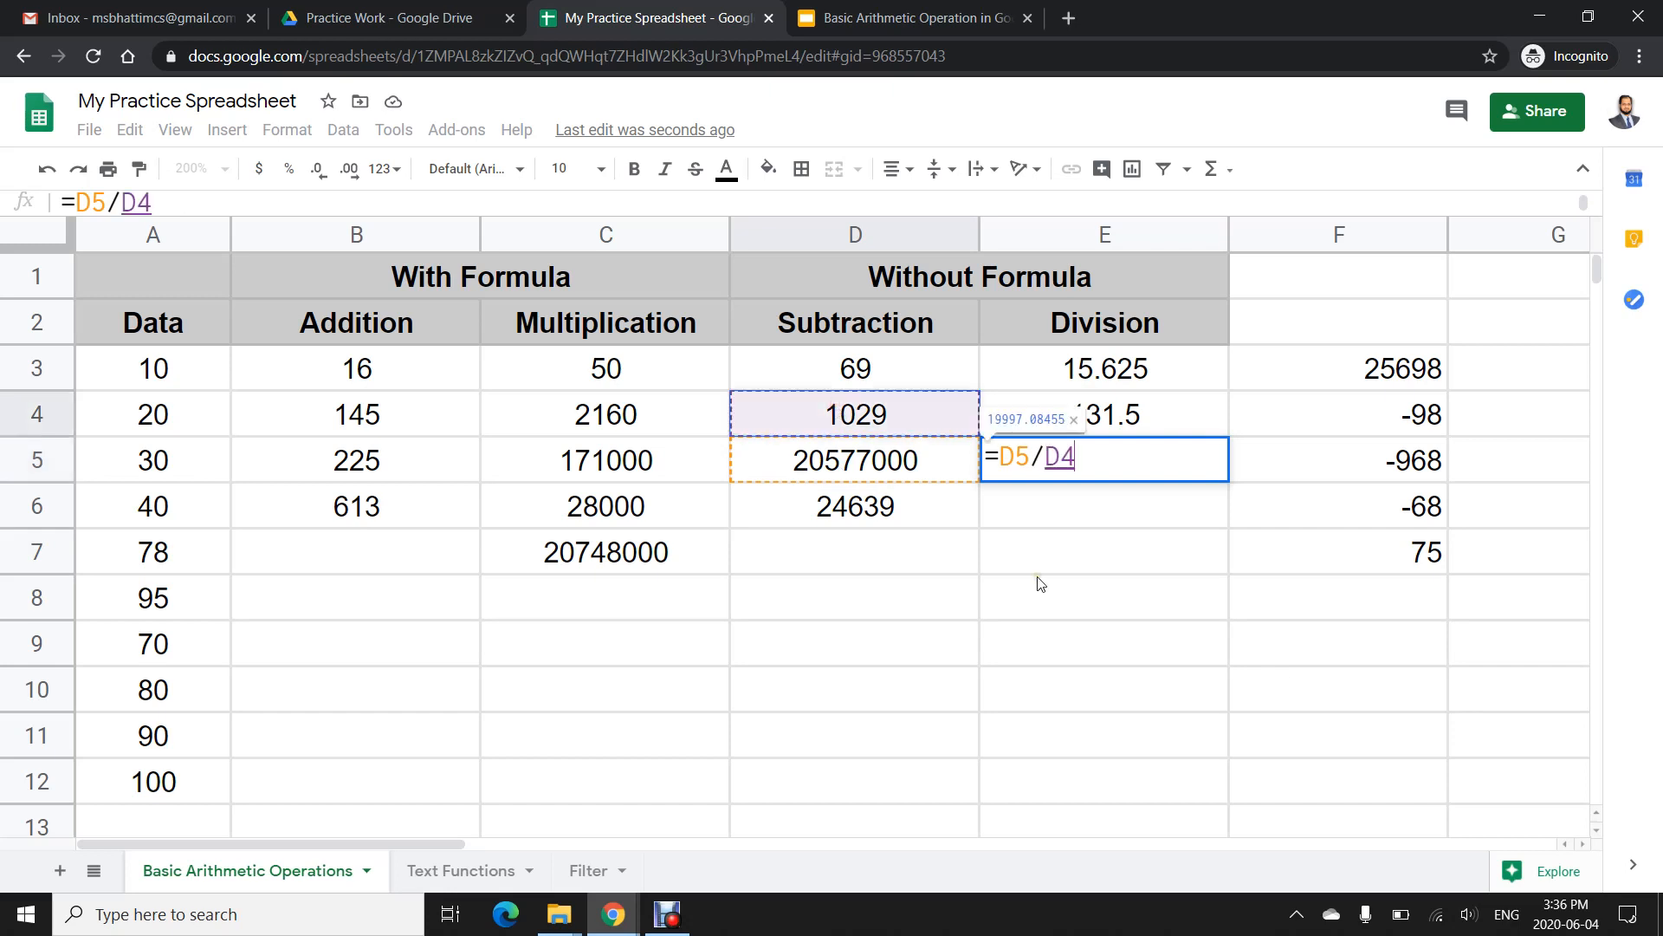
key("Return")
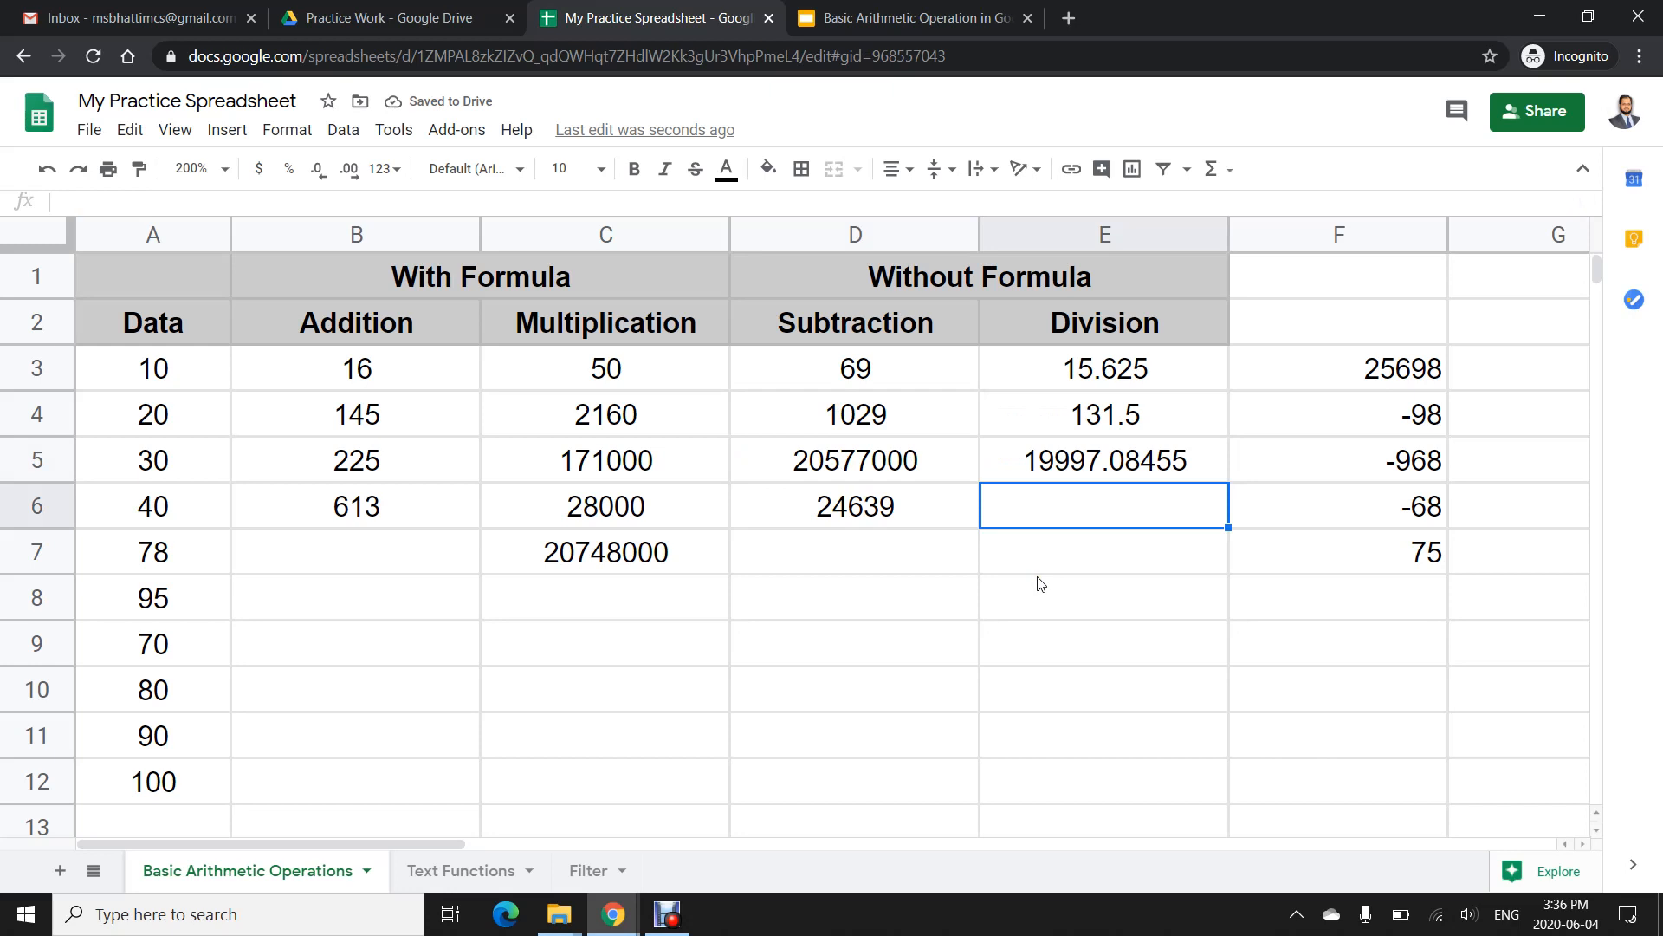
- Switch to the Basic Arithmetic Operation presentation, present it and advance to the Thank you slide
left_click(880, 25)
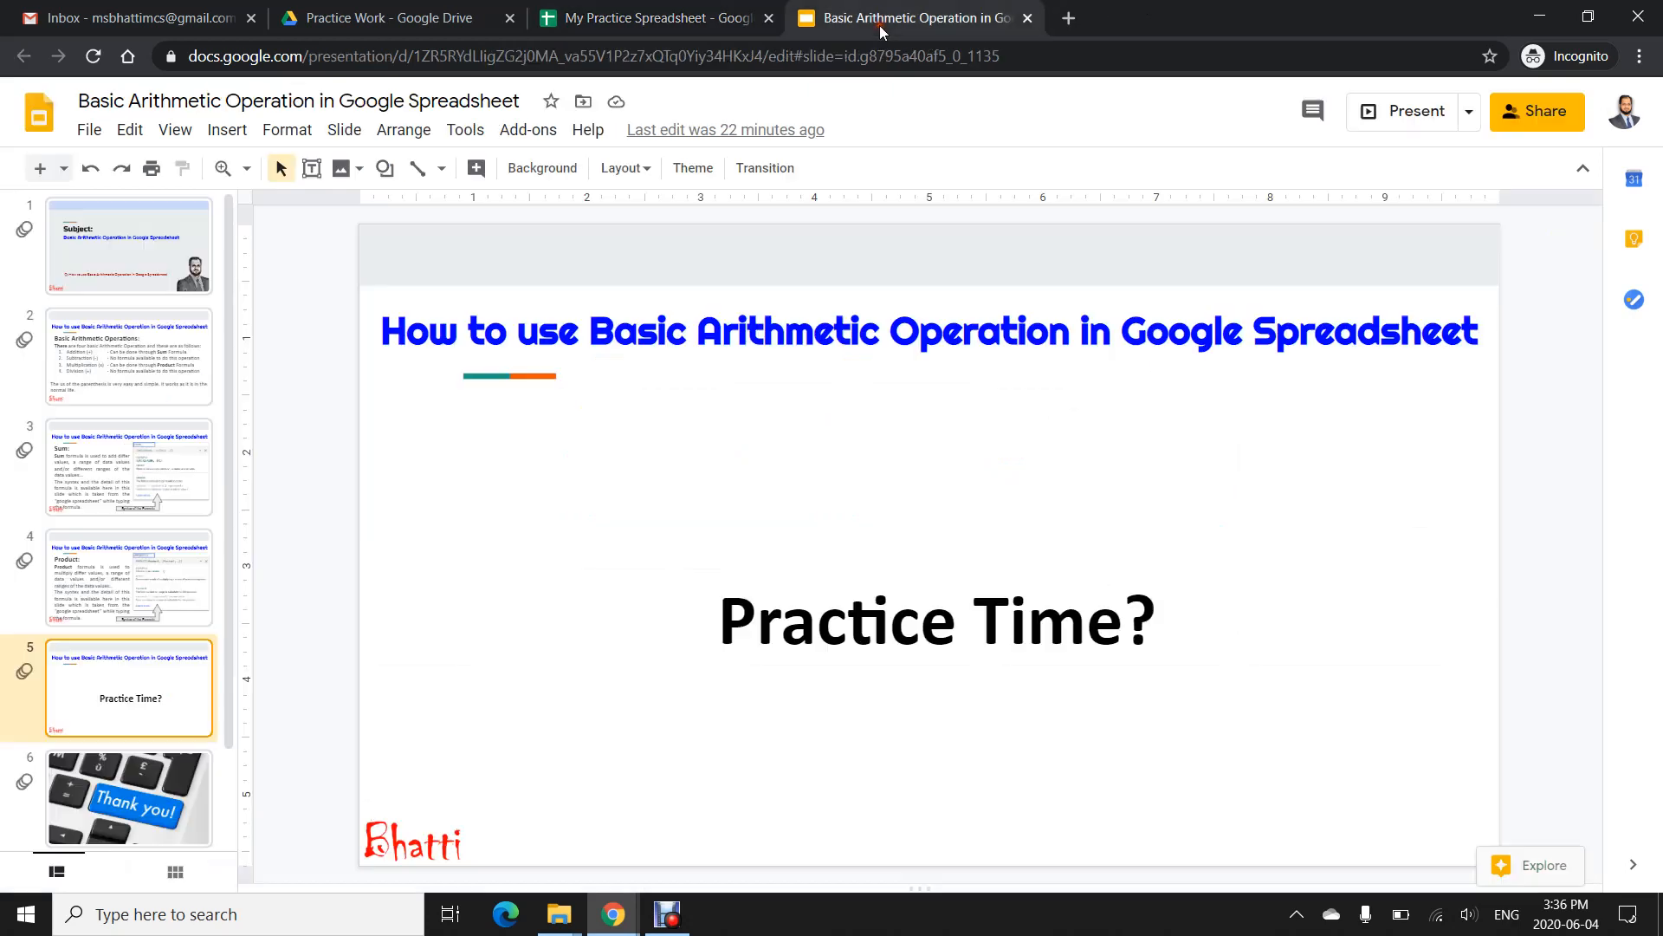
left_click(1411, 112)
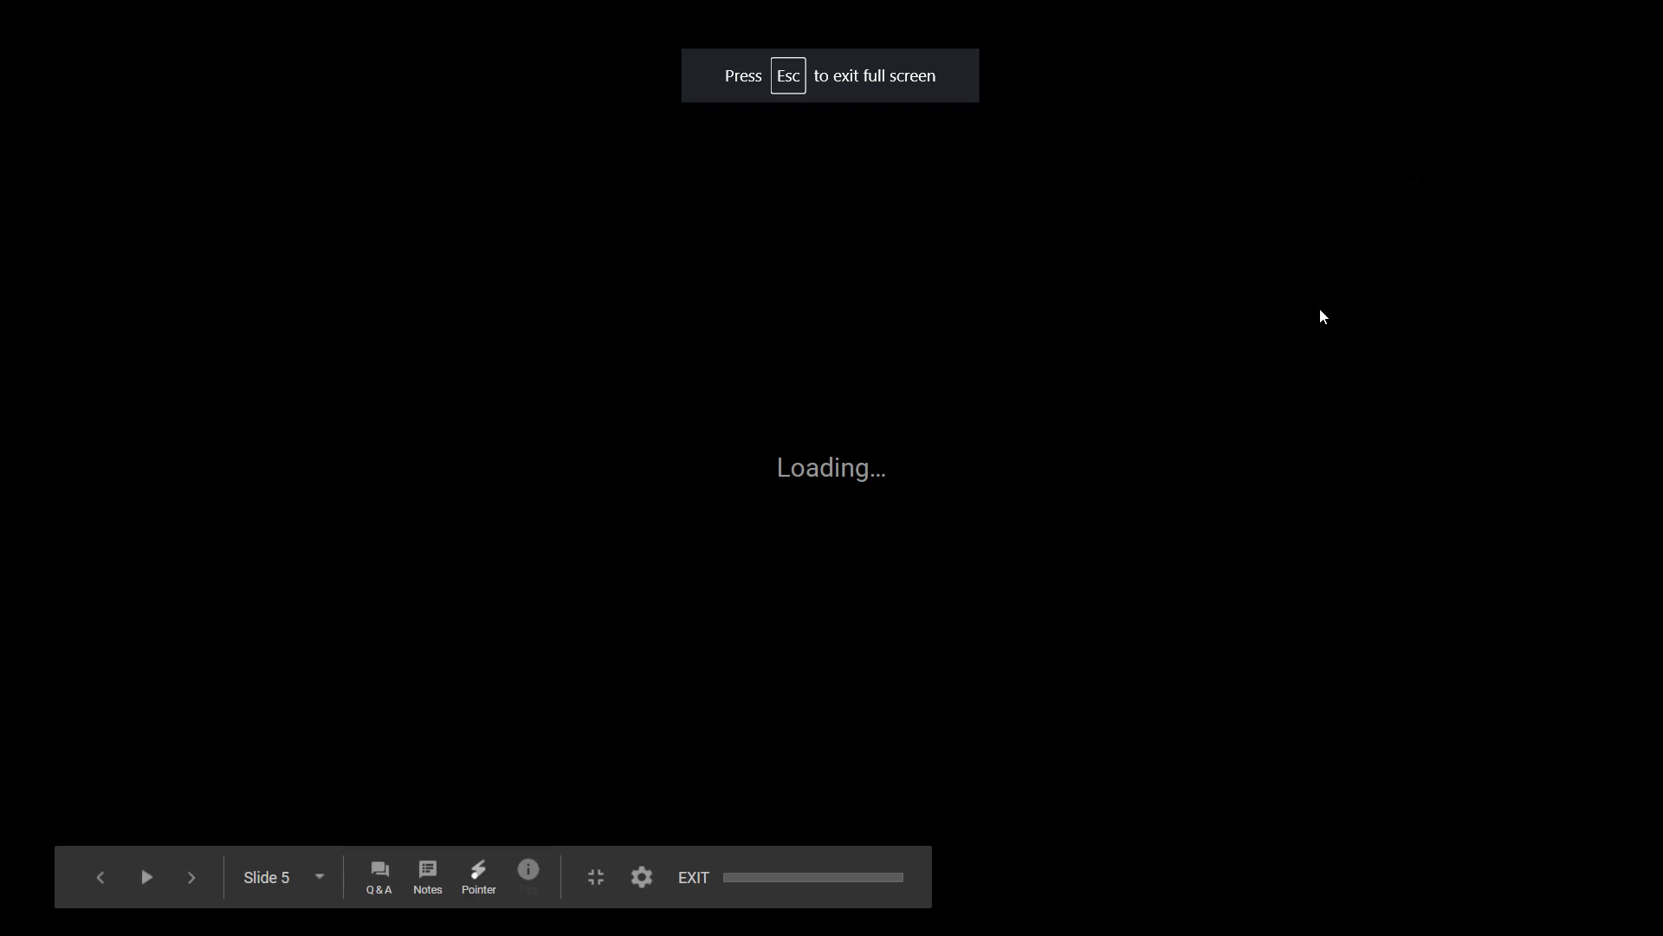
key("Right")
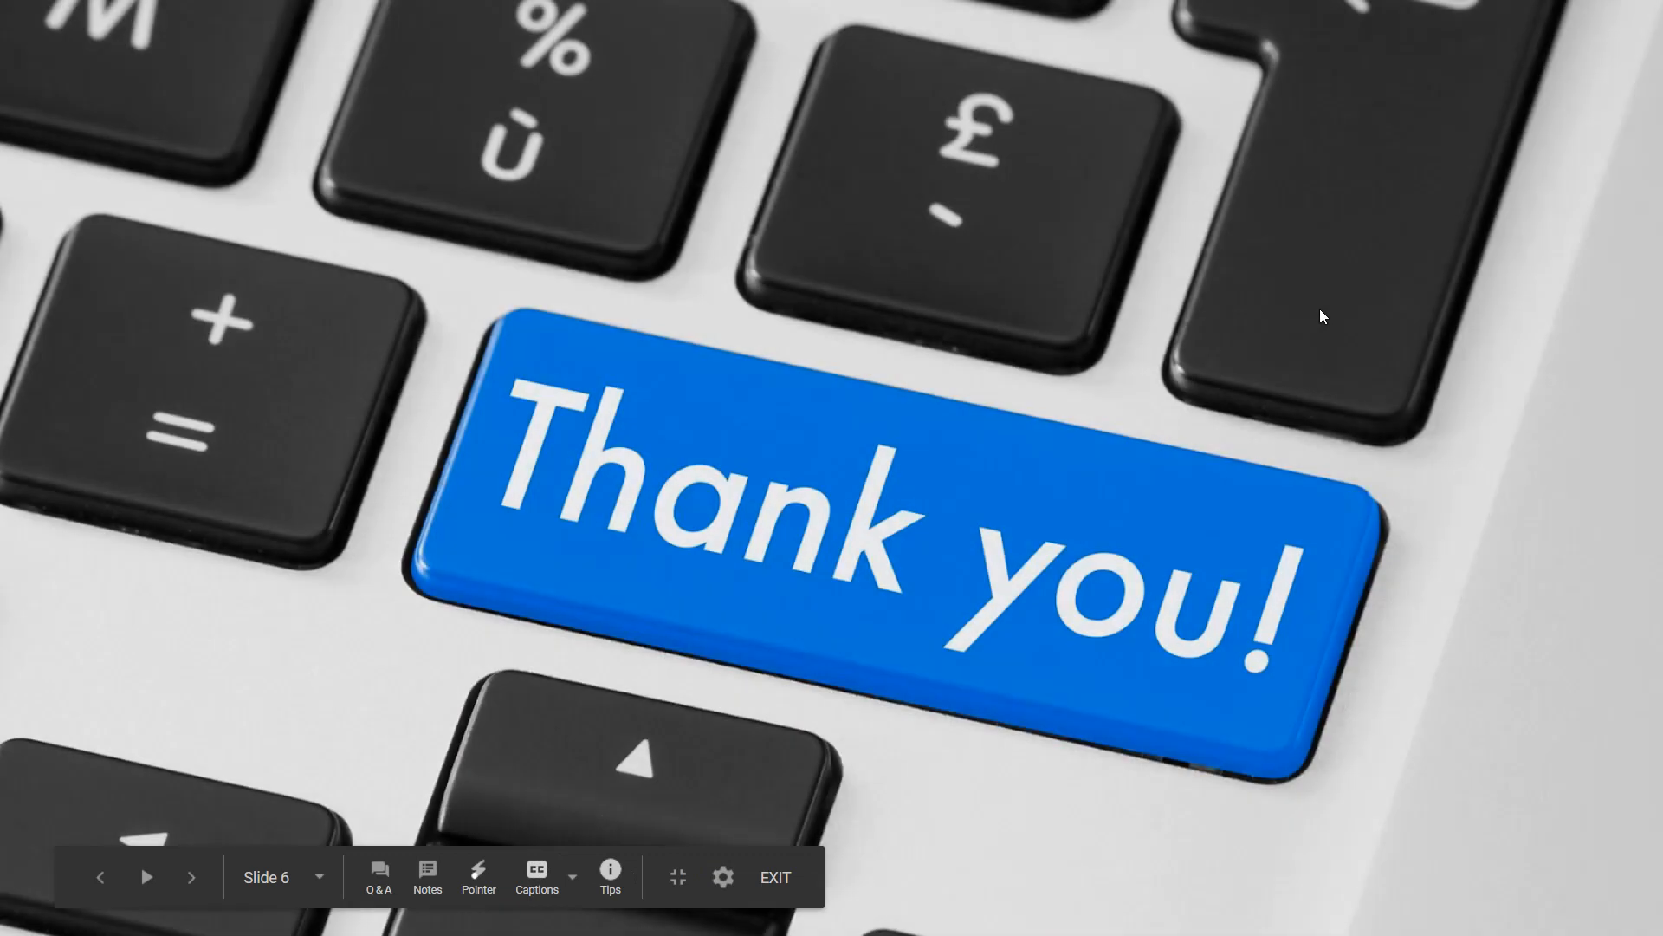